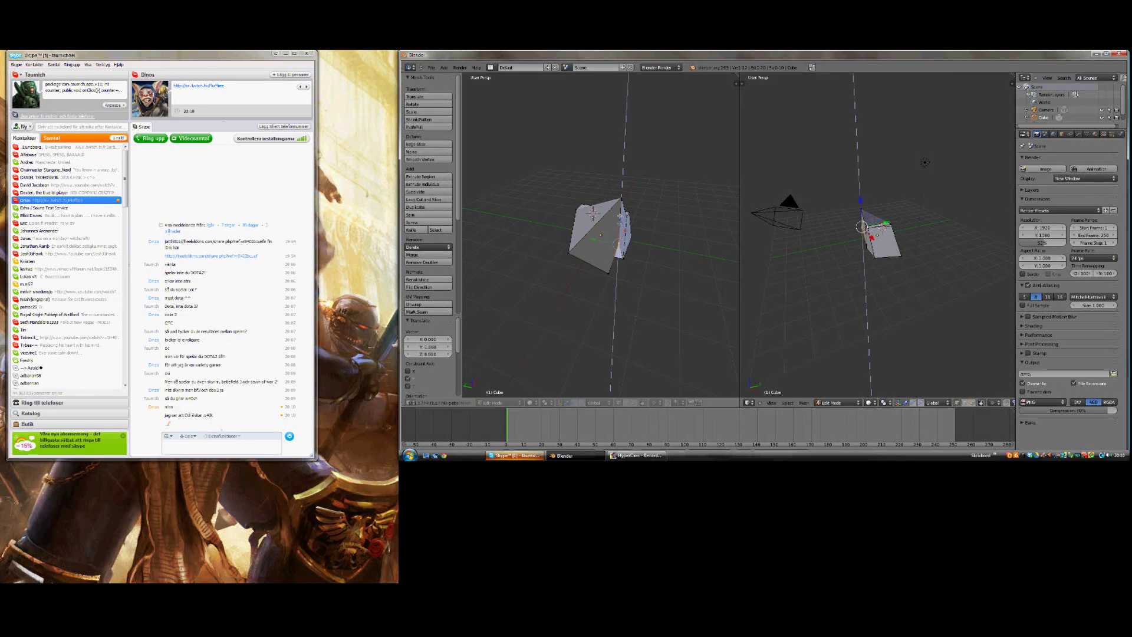
# Reshape the cube by moving selected vertices along the Z and X axes.
pyautogui.moveTo(601, 253); pyautogui.dragTo(531, 232, button='middle')
pyautogui.moveTo(588, 168); pyautogui.dragTo(588, 222)
pyautogui.moveTo(669, 251); pyautogui.dragTo(651, 219, button='middle')
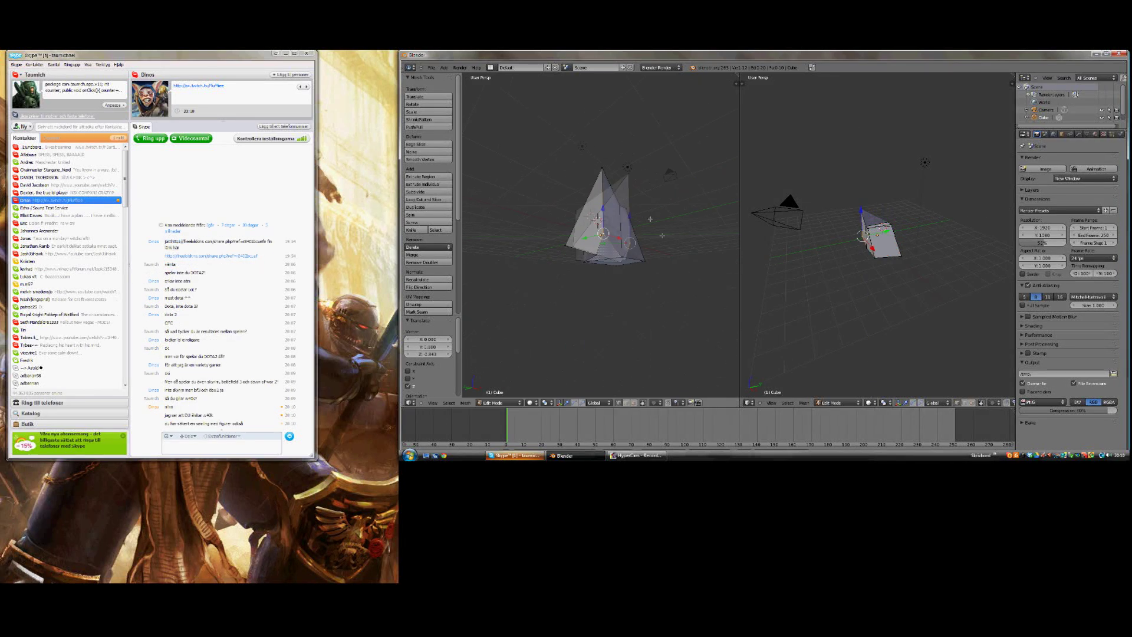
pyautogui.rightClick(613, 252)
pyautogui.moveTo(594, 254); pyautogui.dragTo(575, 255)
pyautogui.moveTo(643, 215); pyautogui.dragTo(562, 266, button='middle')
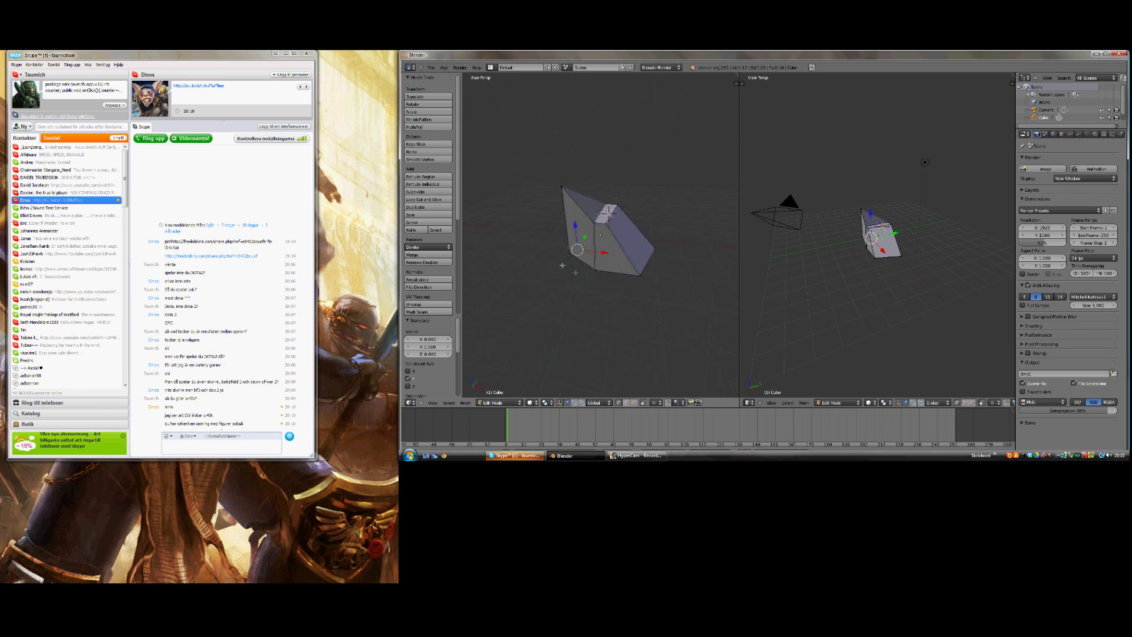
# Select the whole mesh, show the UV/Image Editor in the second view, and unwrap the mesh with Smart UV Project.
pyautogui.press('a')
pyautogui.press('a')
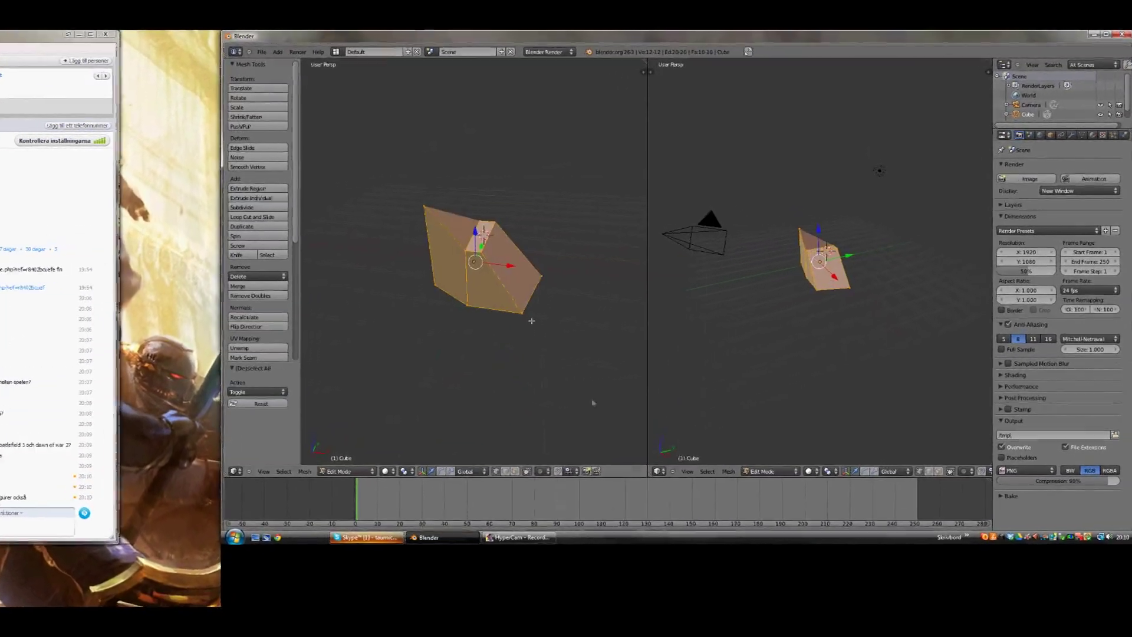
pyautogui.click(659, 471)
pyautogui.click(682, 414)
pyautogui.press('u')
pyautogui.click(497, 294)
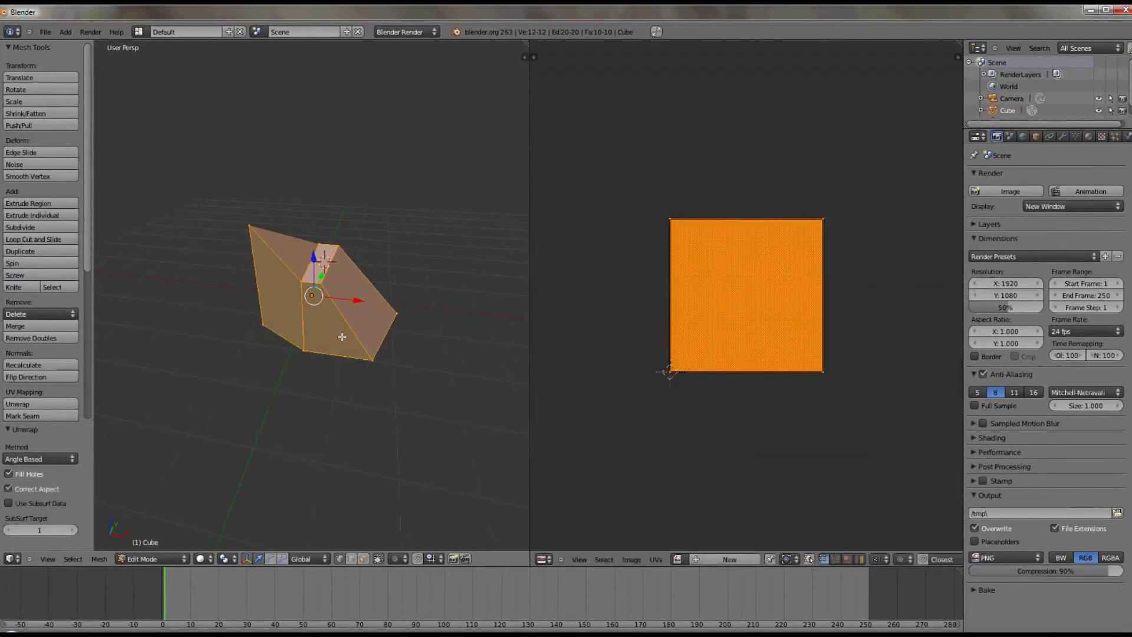
pyautogui.press('u')
pyautogui.click(328, 351)
pyautogui.click(313, 411)
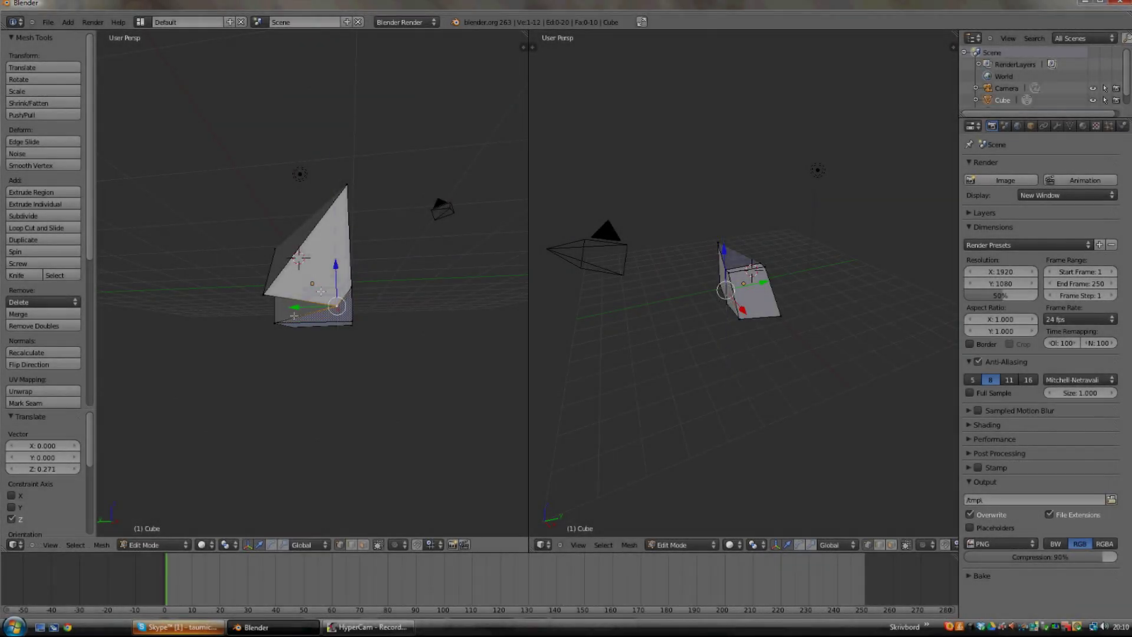
# Shift the selected lower vertex of the mesh slightly along the Y axis.
pyautogui.moveTo(295, 319); pyautogui.dragTo(275, 320)
pyautogui.moveTo(389, 283); pyautogui.dragTo(363, 307, button='middle')
pyautogui.press('Tab')
pyautogui.press('Tab')
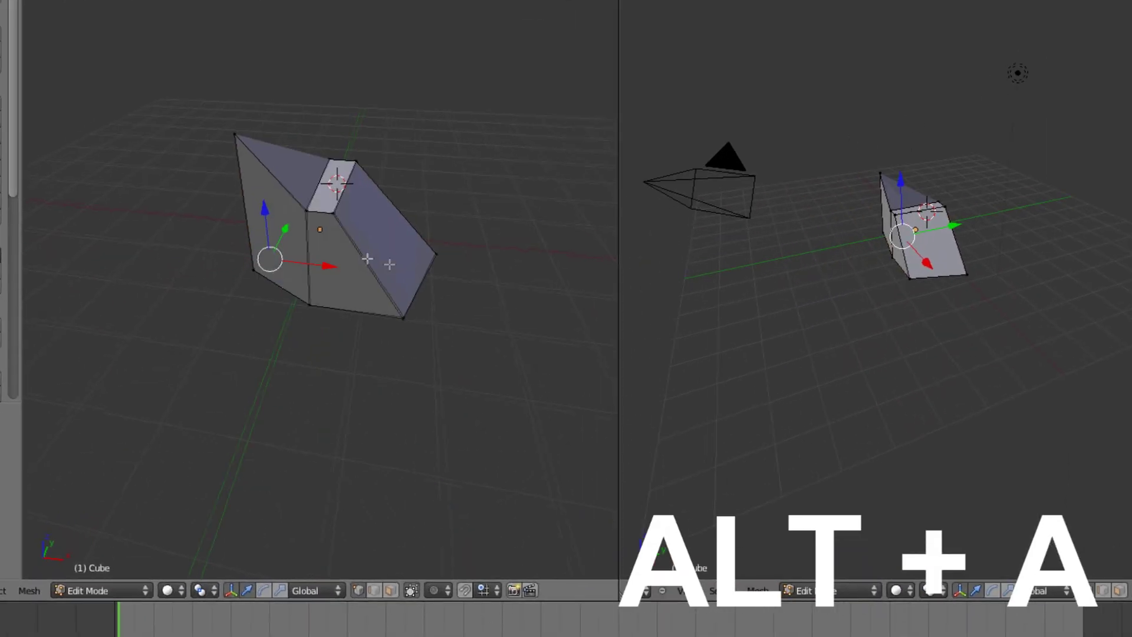
# Select the entire mesh and switch the second 3D view to the UV/Image Editor.
pyautogui.press('a')
pyautogui.press('a')
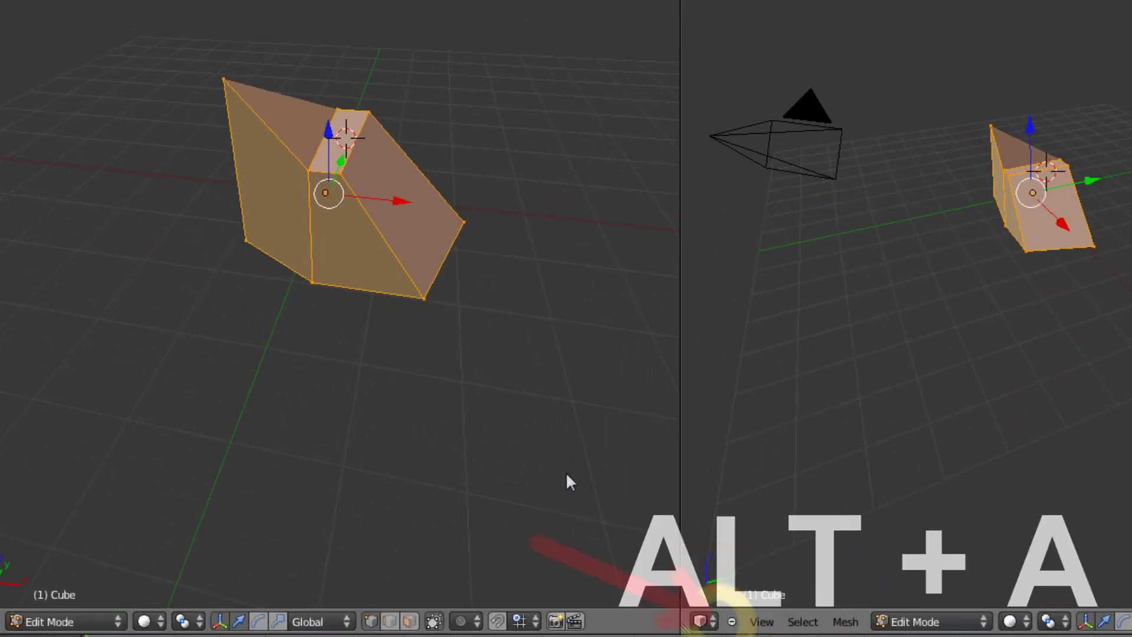
pyautogui.click(639, 588)
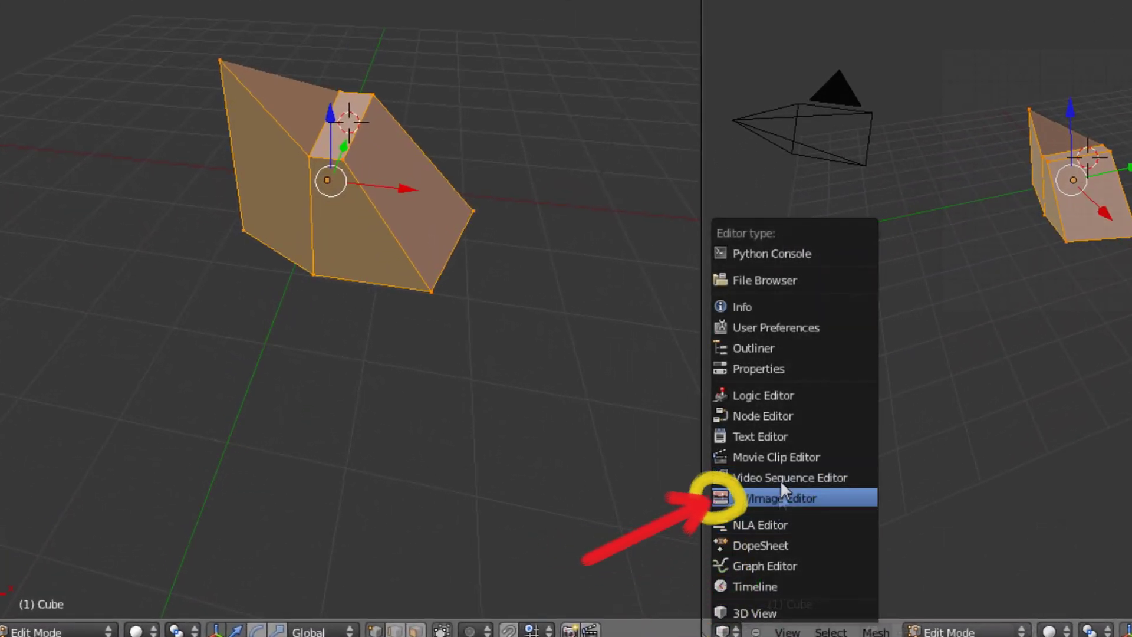
pyautogui.click(777, 498)
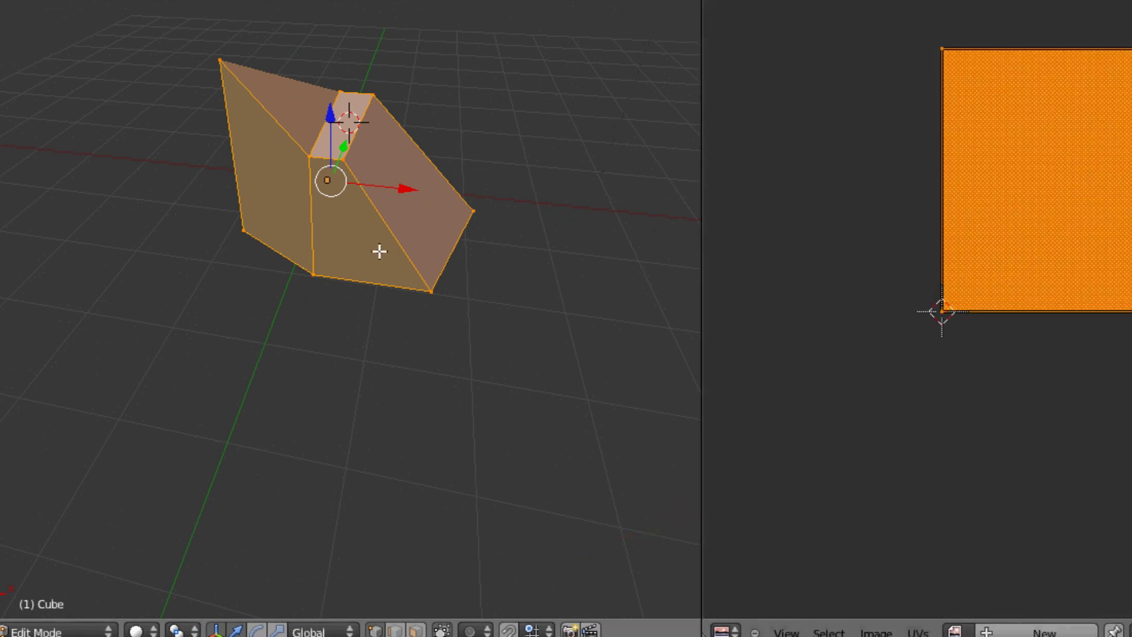
# Unwrap the whole mesh with Smart UV Project, using an angle limit of 66.
pyautogui.press('u')
pyautogui.click(359, 274)
pyautogui.click(335, 381)
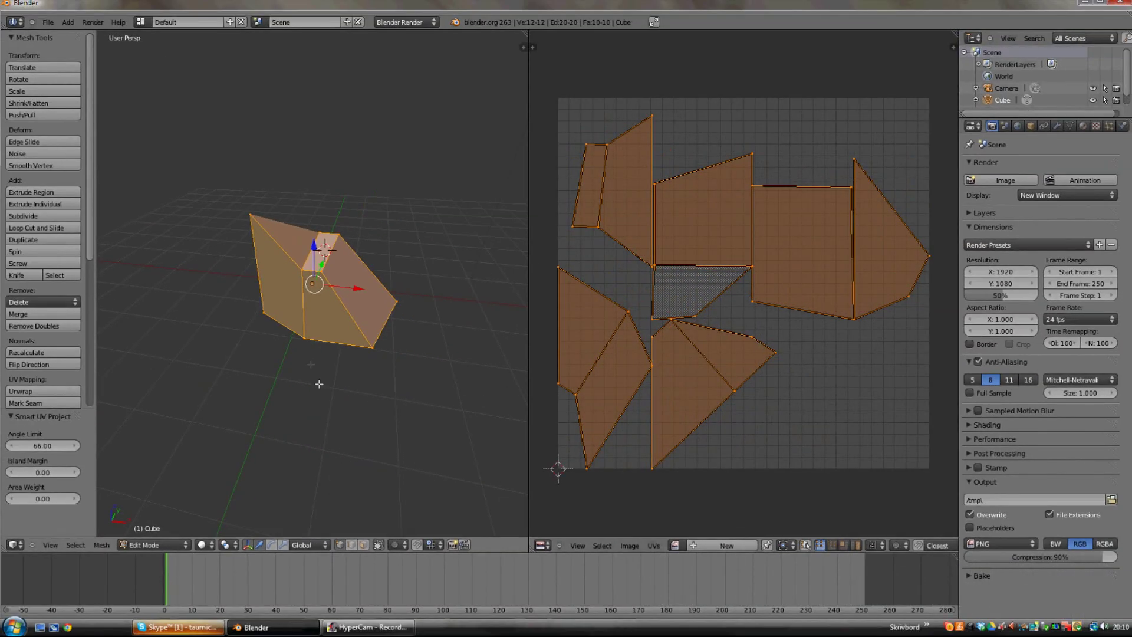
# Select the vertices of the four adjoining faces: the narrow top strip, the right slope and the two front faces.
pyautogui.scroll(1, 333, 310)
pyautogui.moveTo(333, 310); pyautogui.dragTo(355, 325, button='middle')
pyautogui.scroll(1, 355, 325)
pyautogui.rightClick(335, 282)
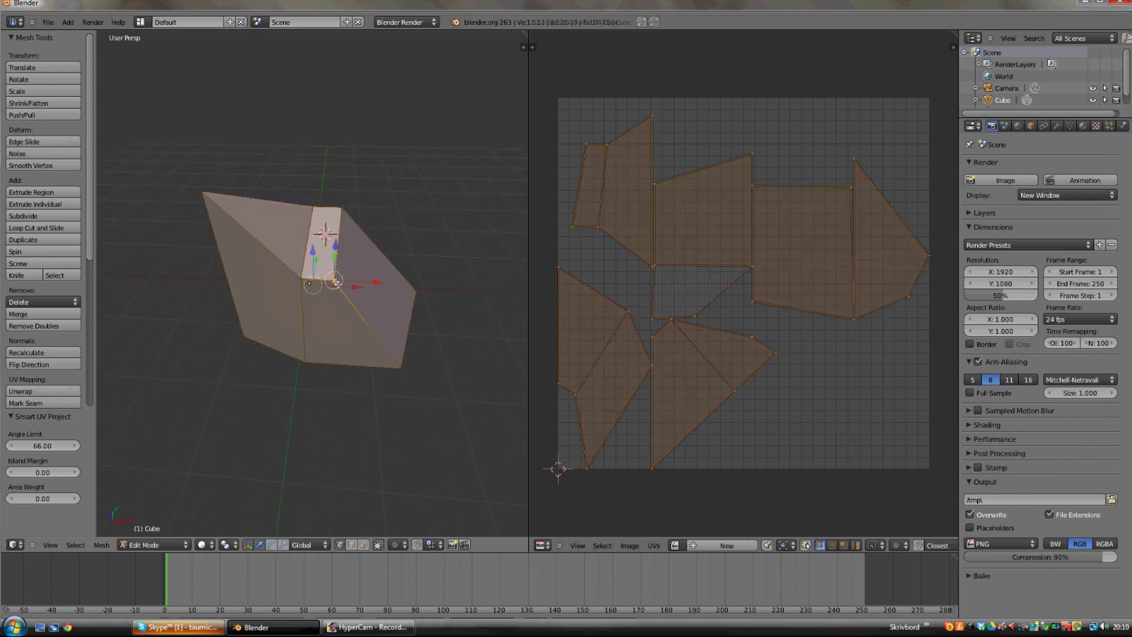
pyautogui.keyDown('shift'); pyautogui.rightClick(301, 278); pyautogui.keyUp('shift')
pyautogui.keyDown('shift'); pyautogui.rightClick(313, 207); pyautogui.keyUp('shift')
pyautogui.keyDown('shift'); pyautogui.rightClick(342, 208); pyautogui.keyUp('shift')
pyautogui.keyDown('shift'); pyautogui.rightClick(416, 290); pyautogui.keyUp('shift')
pyautogui.keyDown('shift'); pyautogui.rightClick(400, 367); pyautogui.keyUp('shift')
pyautogui.keyDown('shift'); pyautogui.rightClick(304, 362); pyautogui.keyUp('shift')
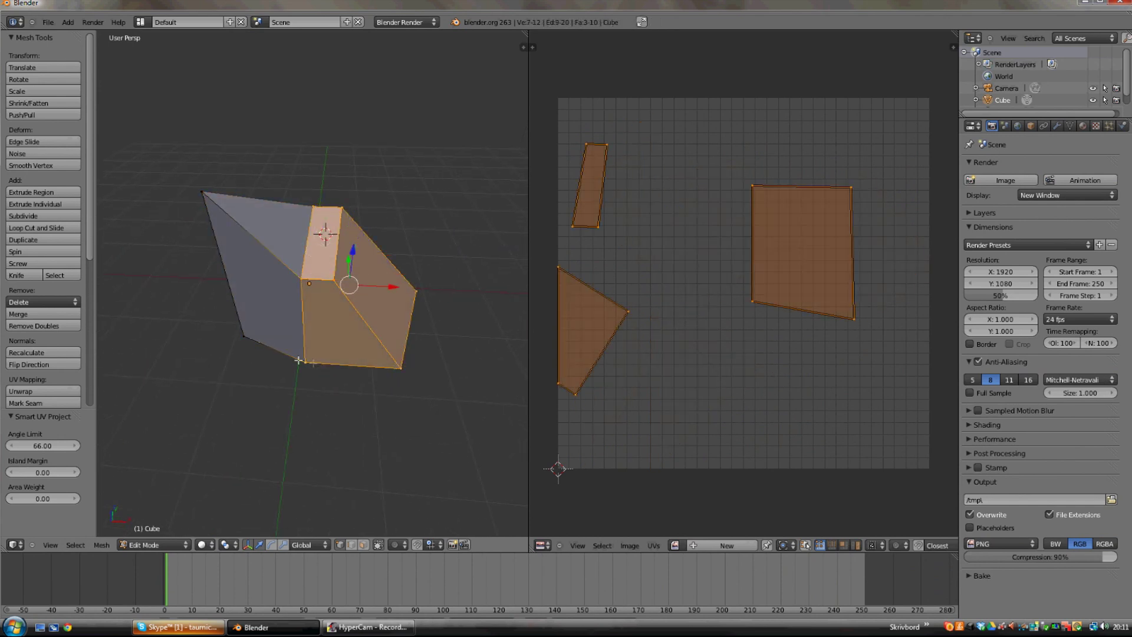
pyautogui.keyDown('shift'); pyautogui.rightClick(244, 336); pyautogui.keyUp('shift')
pyautogui.keyDown('shift'); pyautogui.rightClick(201, 191); pyautogui.keyUp('shift')
pyautogui.moveTo(277, 225); pyautogui.dragTo(342, 299, button='middle')
pyautogui.keyDown('shift'); pyautogui.rightClick(247, 257); pyautogui.keyUp('shift')
pyautogui.scroll(-2, 343, 299)
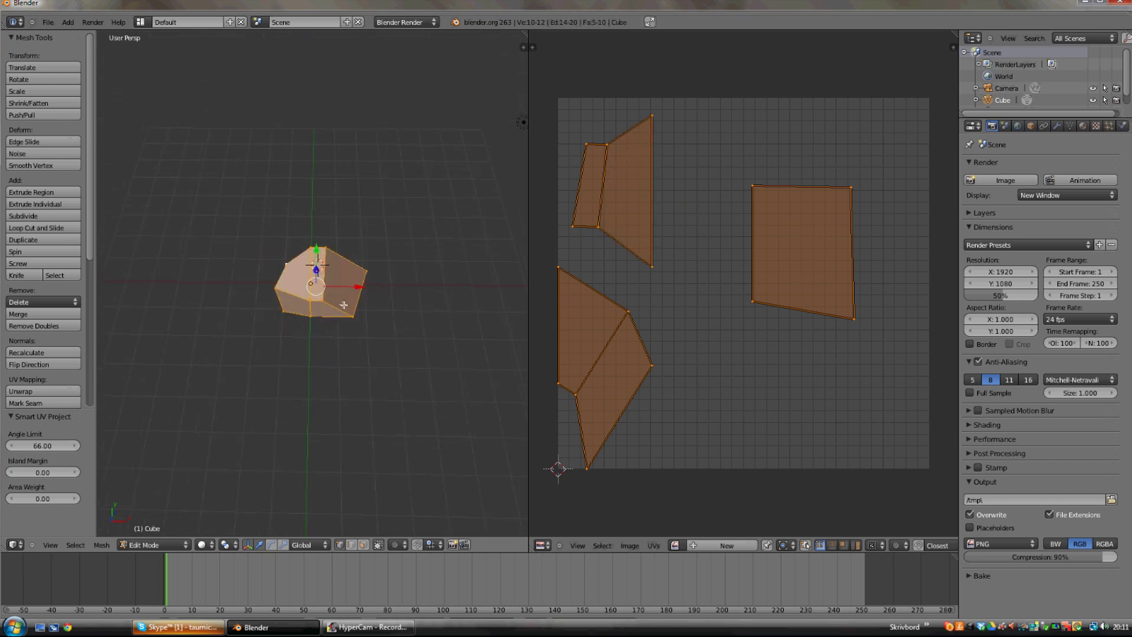
pyautogui.scroll(-1, 343, 300)
pyautogui.scroll(3, 344, 302)
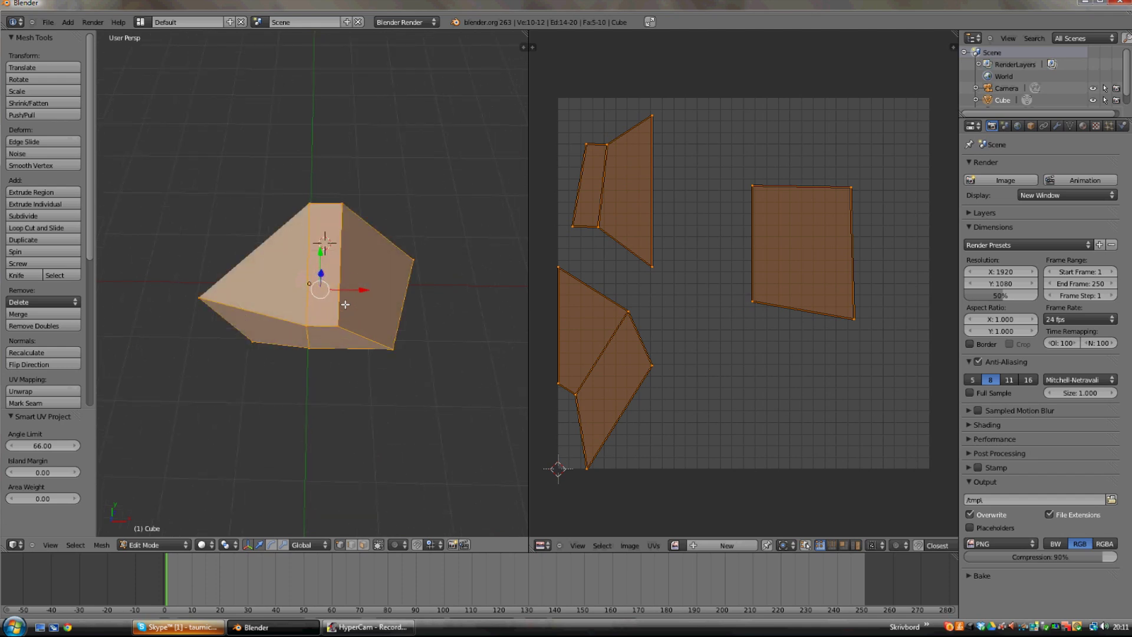
pyautogui.moveTo(345, 304); pyautogui.dragTo(340, 290, button='middle')
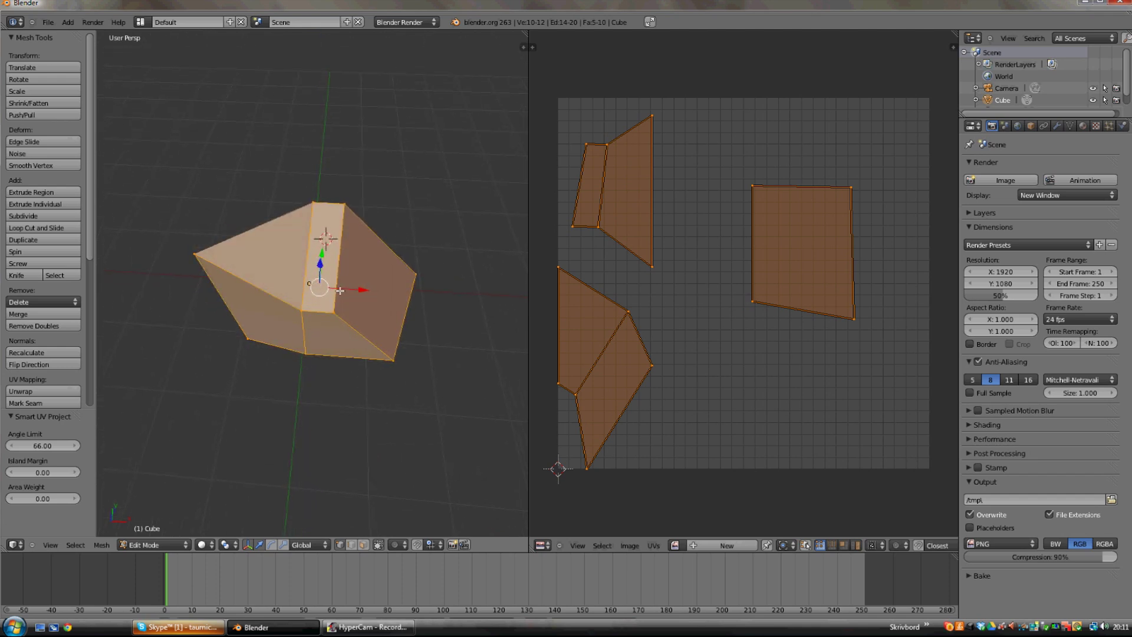
pyautogui.hotkey('ctrl', 'r')
pyautogui.press('Escape')
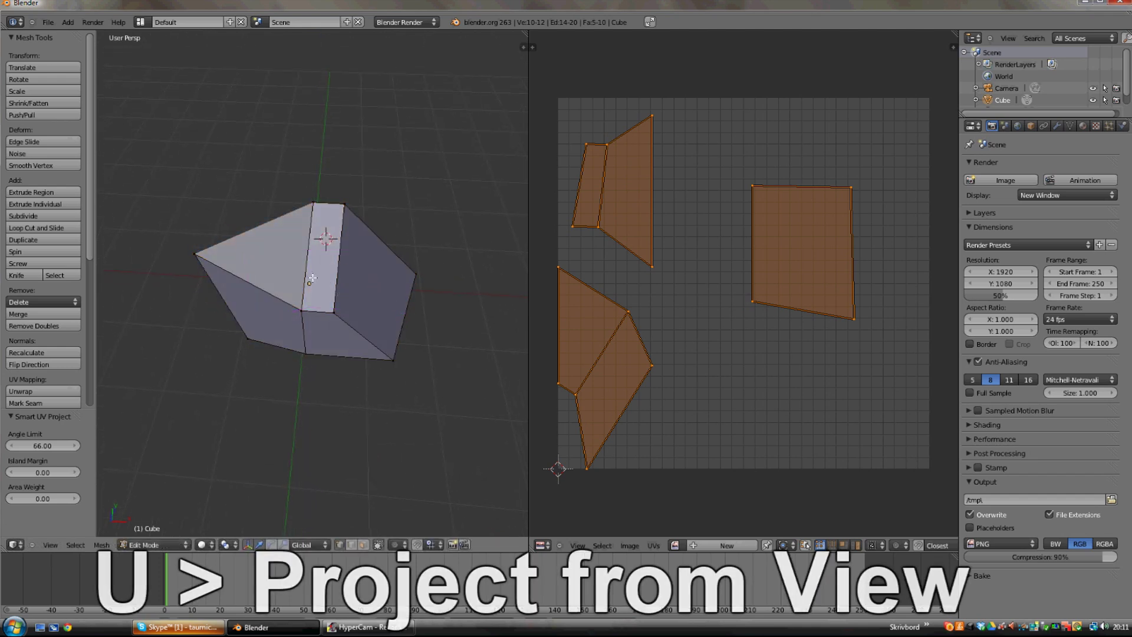
pyautogui.hotkey('ctrl', 'z')
# Unwrap the selected four faces with Project From View and move their island to the upper-left part of the UV grid.
pyautogui.moveTo(311, 286); pyautogui.dragTo(298, 302, button='middle')
pyautogui.press('u')
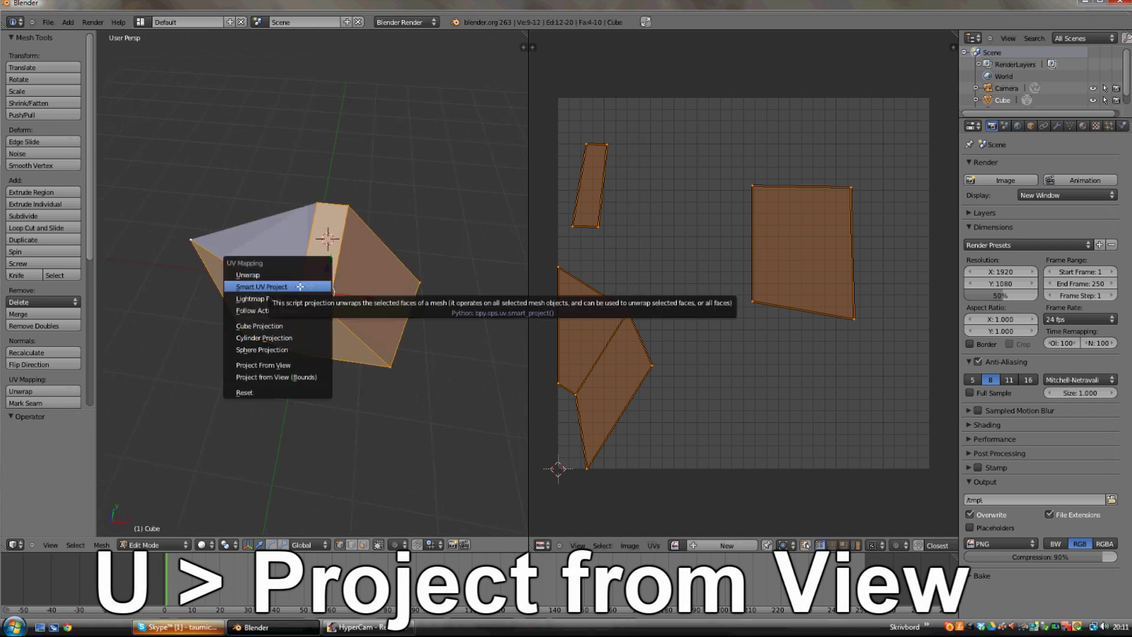
pyautogui.click(265, 365)
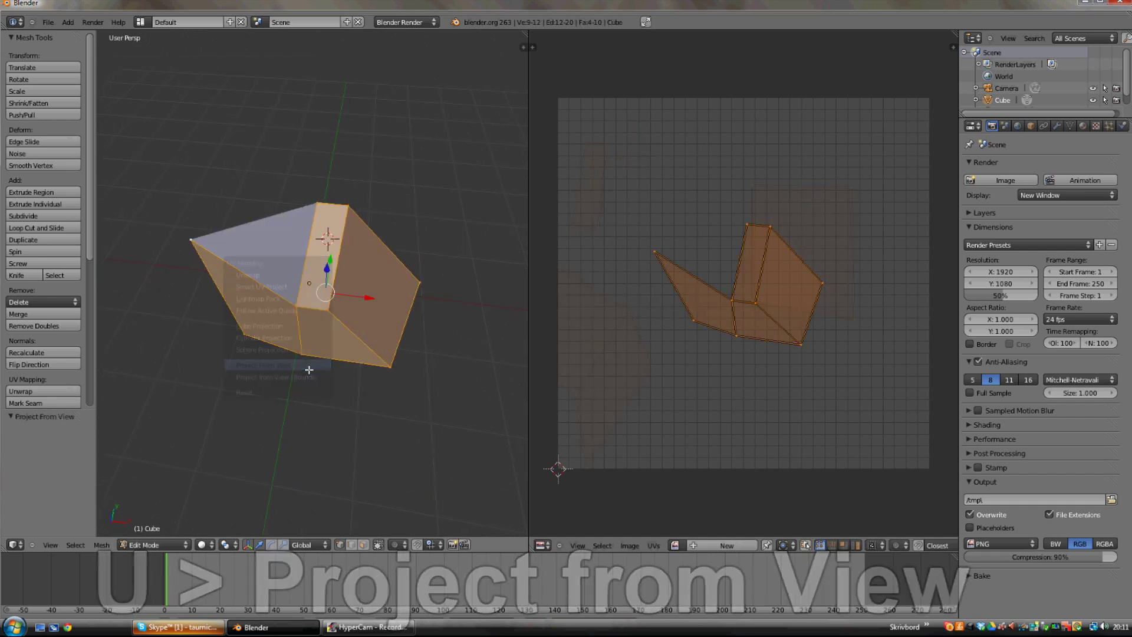
pyautogui.press('g')
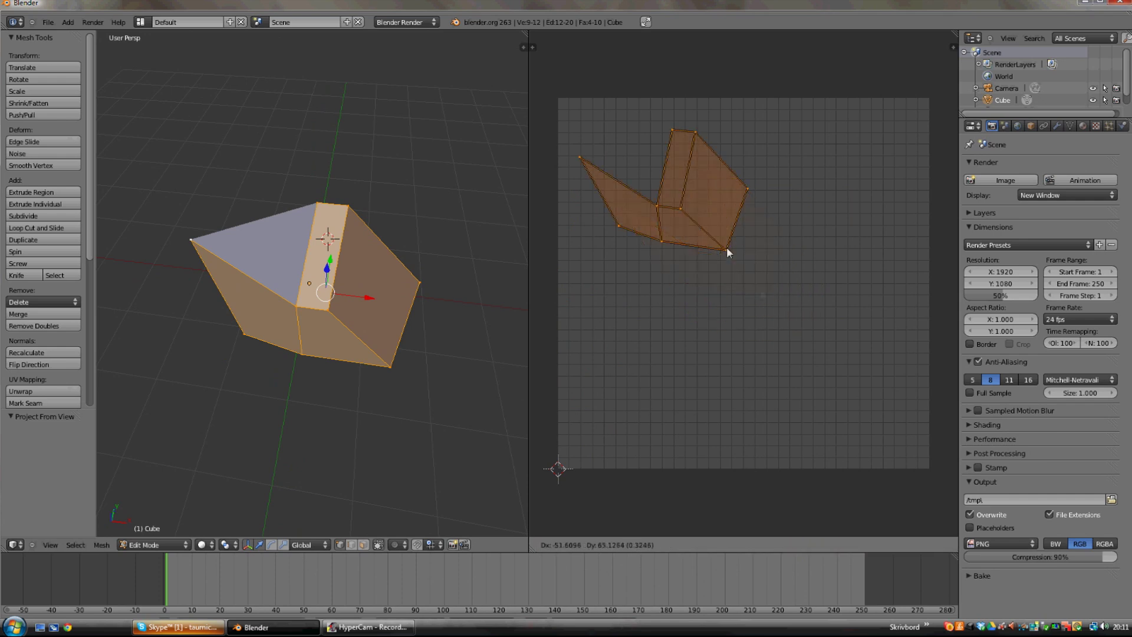
pyautogui.click(697, 217)
# Select the two large faces meeting at the pointed corner, unwrap them with Project From View, and move the island to the UV grid's upper-right area.
pyautogui.moveTo(259, 324); pyautogui.dragTo(395, 344, button='middle')
pyautogui.rightClick(374, 284)
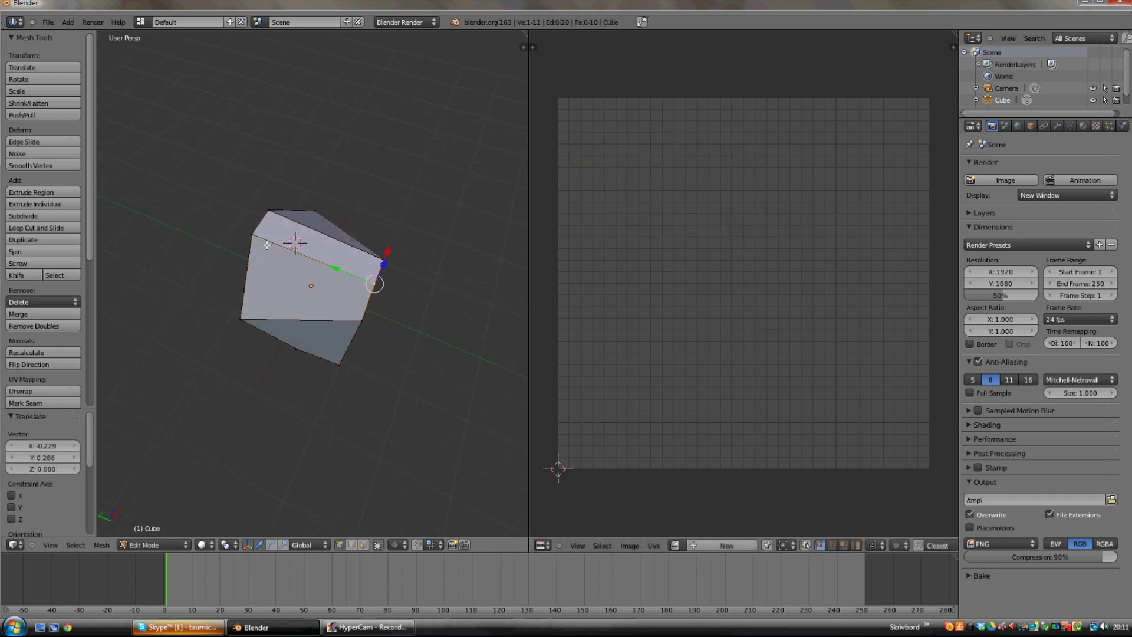
pyautogui.moveTo(283, 327); pyautogui.dragTo(345, 366, button='middle')
pyautogui.keyDown('shift'); pyautogui.rightClick(324, 346); pyautogui.keyUp('shift')
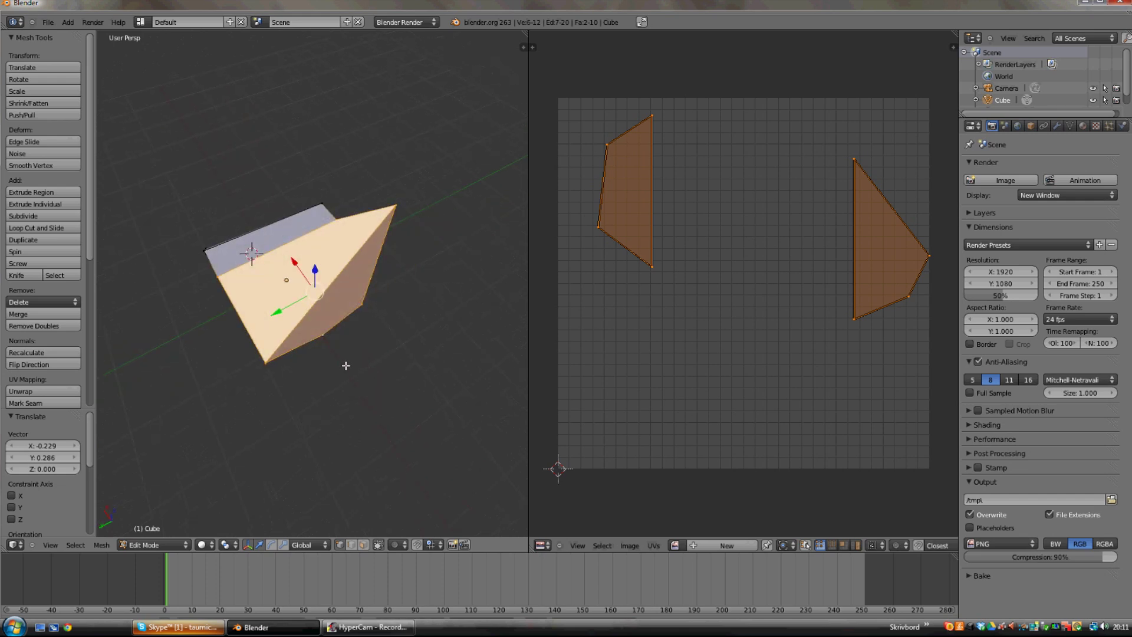
pyautogui.press('u')
pyautogui.click(348, 366)
pyautogui.press('g')
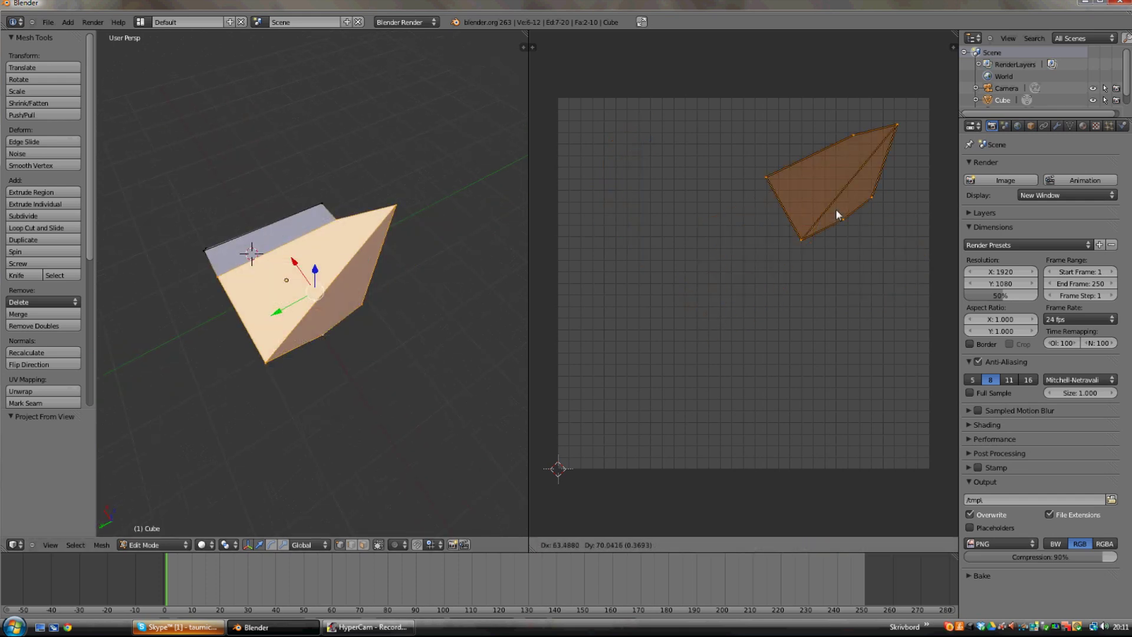
pyautogui.click(850, 215)
# Select the remaining back and bottom faces, unwrap them with Project From View, and move their island to the lower part of the UV grid.
pyautogui.moveTo(344, 313); pyautogui.dragTo(383, 244, button='middle')
pyautogui.rightClick(373, 264)
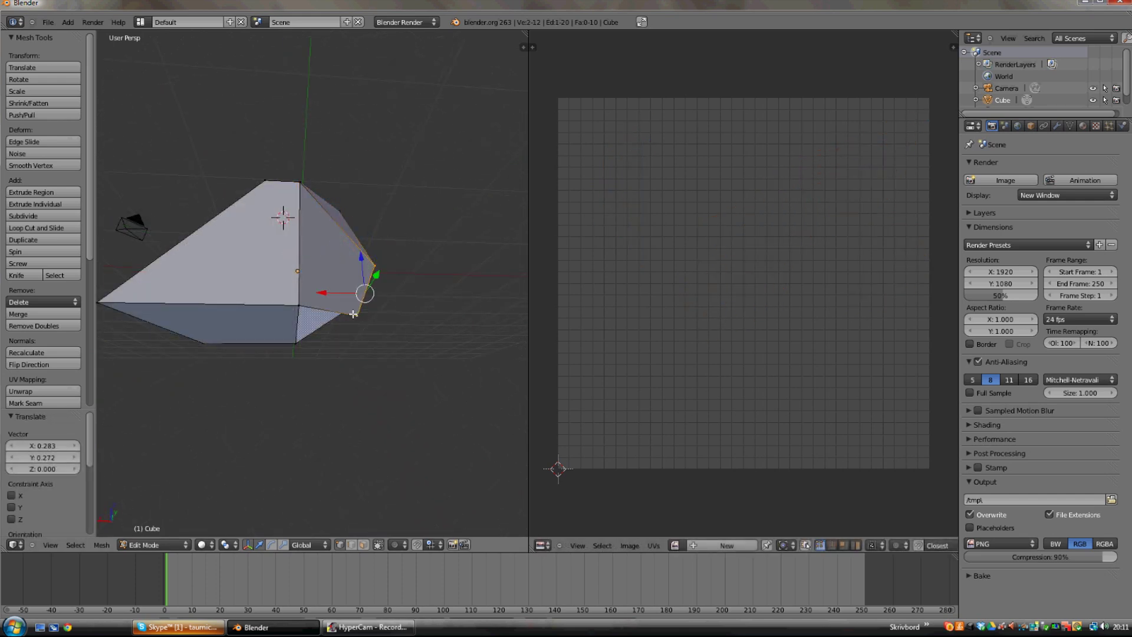
pyautogui.keyDown('shift'); pyautogui.rightClick(298, 304); pyautogui.keyUp('shift')
pyautogui.keyDown('shift'); pyautogui.rightClick(265, 181); pyautogui.keyUp('shift')
pyautogui.keyDown('shift'); pyautogui.rightClick(99, 303); pyautogui.keyUp('shift')
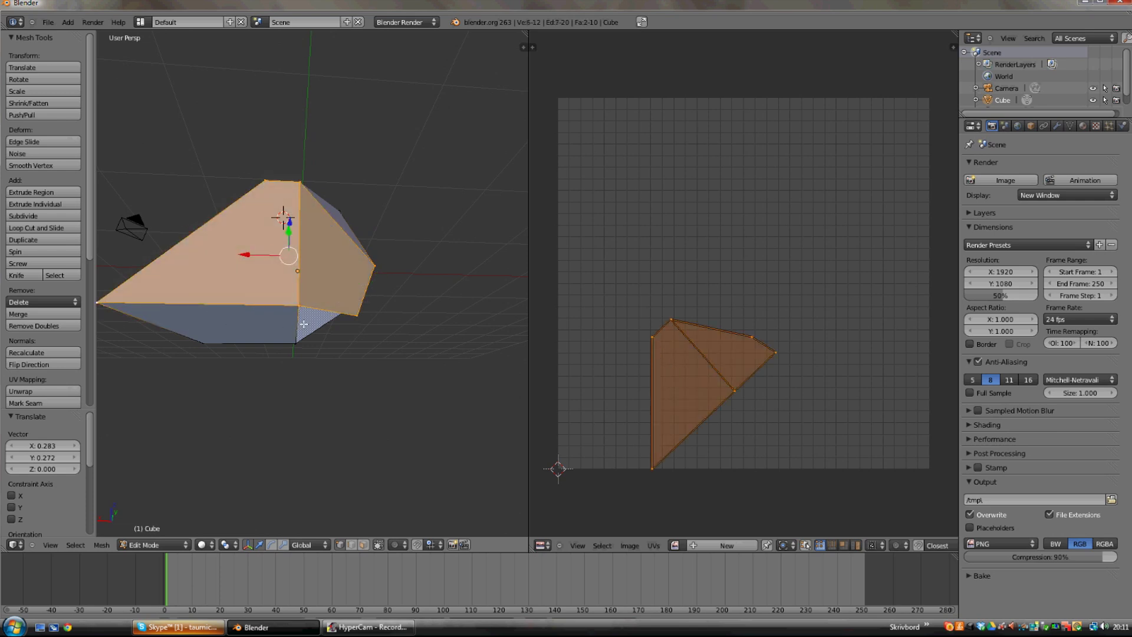
pyautogui.moveTo(304, 323); pyautogui.dragTo(201, 293, button='middle')
pyautogui.keyDown('shift'); pyautogui.rightClick(200, 322); pyautogui.keyUp('shift')
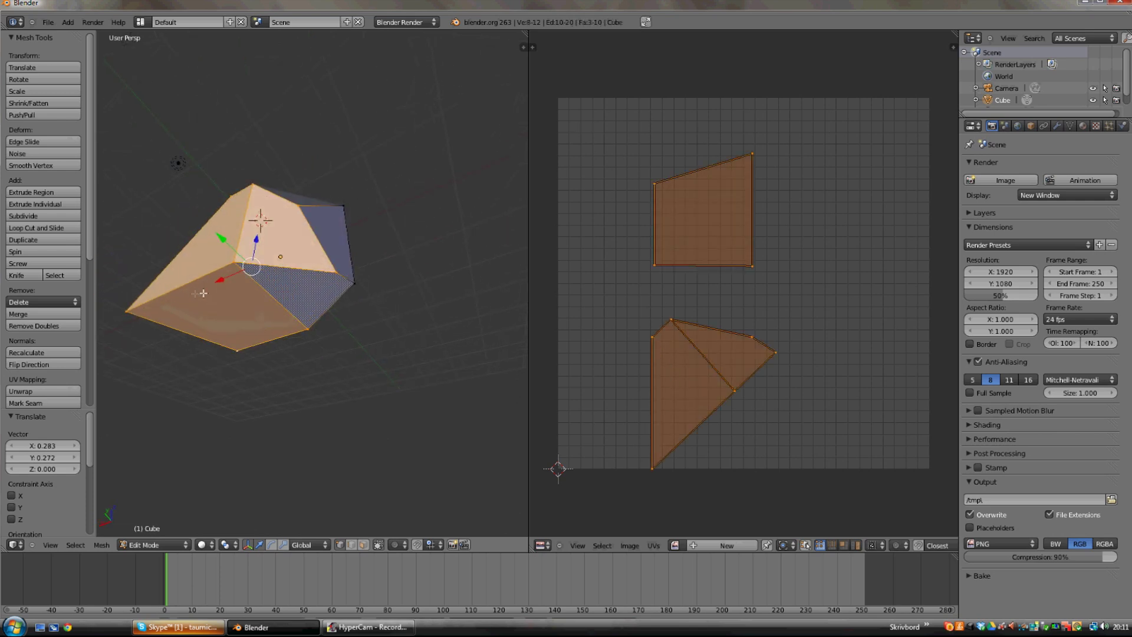
pyautogui.keyDown('shift'); pyautogui.rightClick(349, 292); pyautogui.keyUp('shift')
pyautogui.moveTo(325, 312); pyautogui.dragTo(342, 306, button='middle')
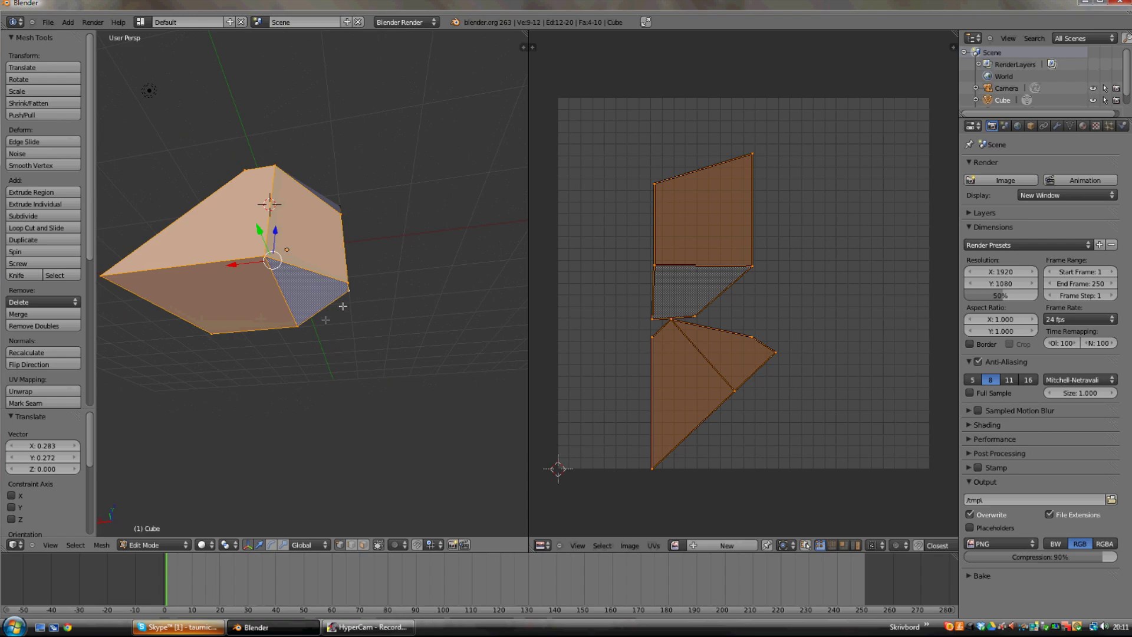
pyautogui.press('u')
pyautogui.click(301, 325)
pyautogui.press('g')
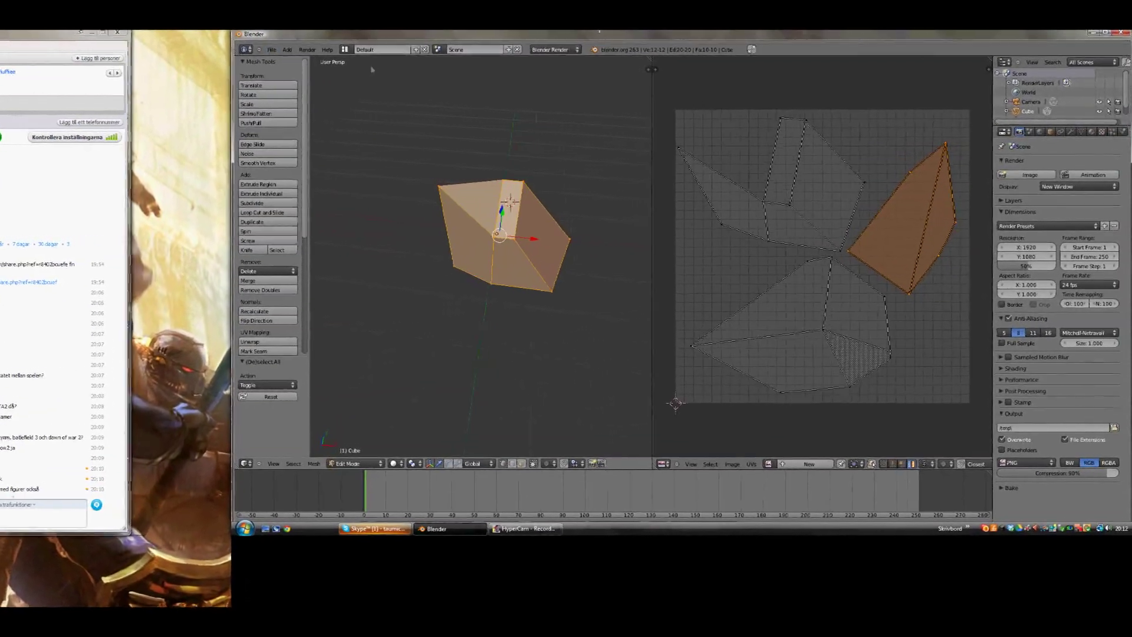
# Create a new image named Crazytexture_color with a width and height of 256 for the mesh's UV layout.
pyautogui.click(713, 447)
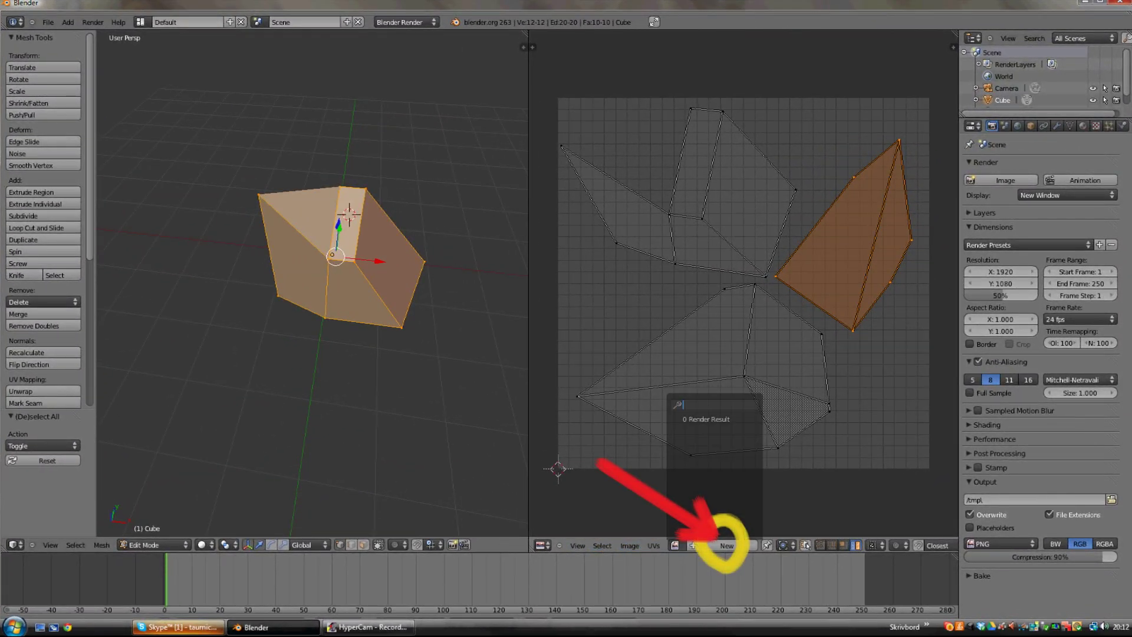
pyautogui.click(726, 546)
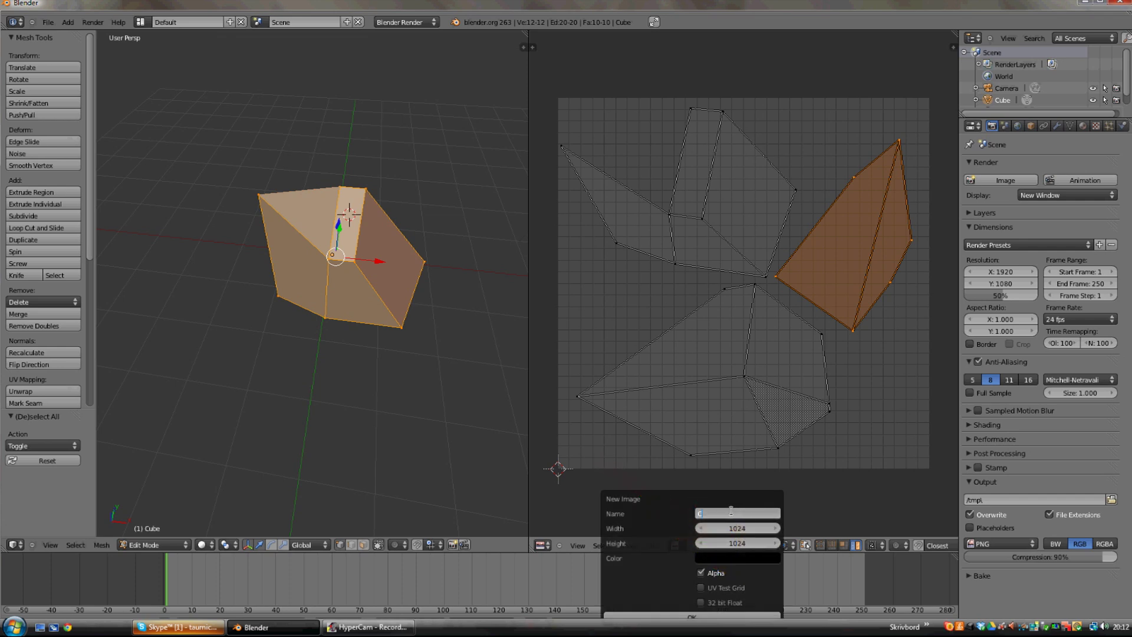
pyautogui.click(744, 529)
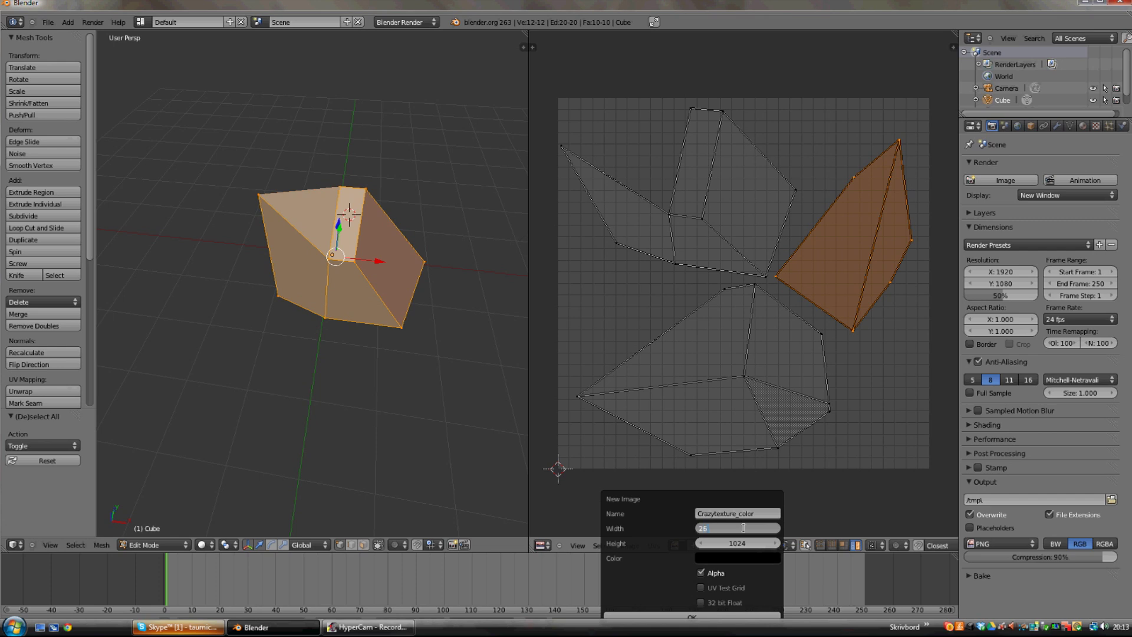
pyautogui.click(743, 538)
pyautogui.write('256')
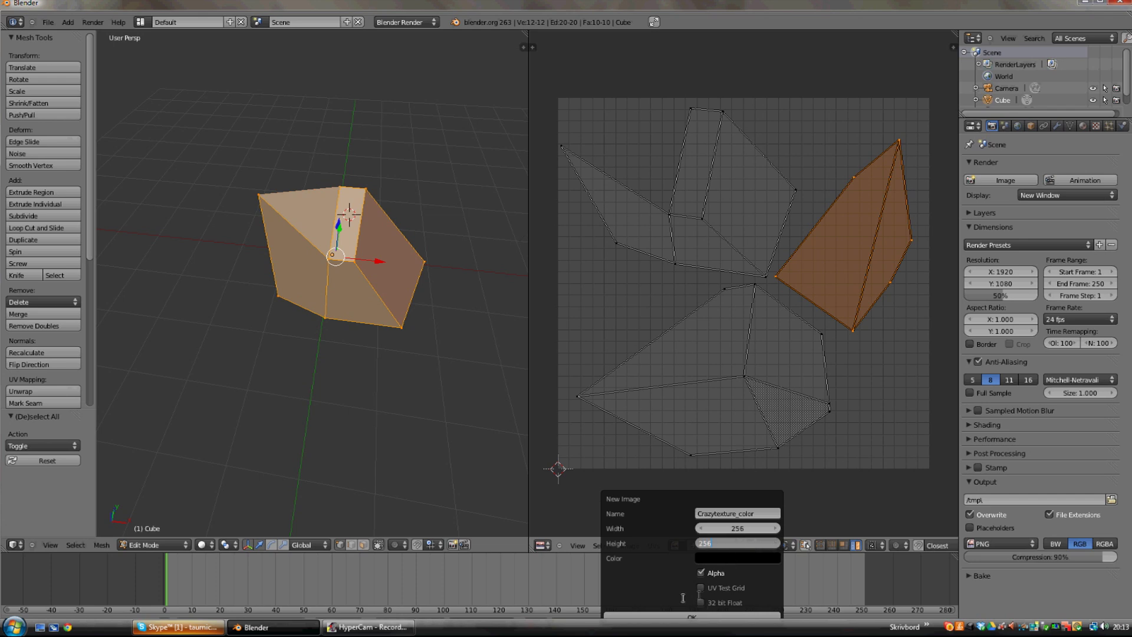
pyautogui.click(695, 614)
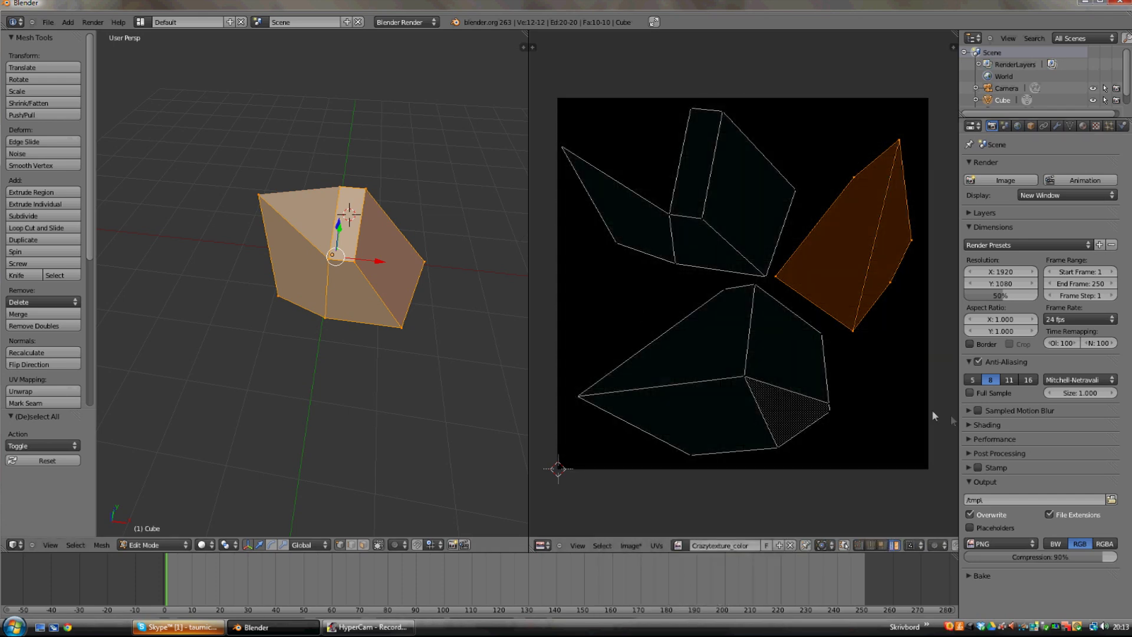
# Expand the render bake settings and set the bake mode to Ambient Occlusion.
pyautogui.click(981, 575)
pyautogui.scroll(-2, 1002, 580)
pyautogui.click(1059, 577)
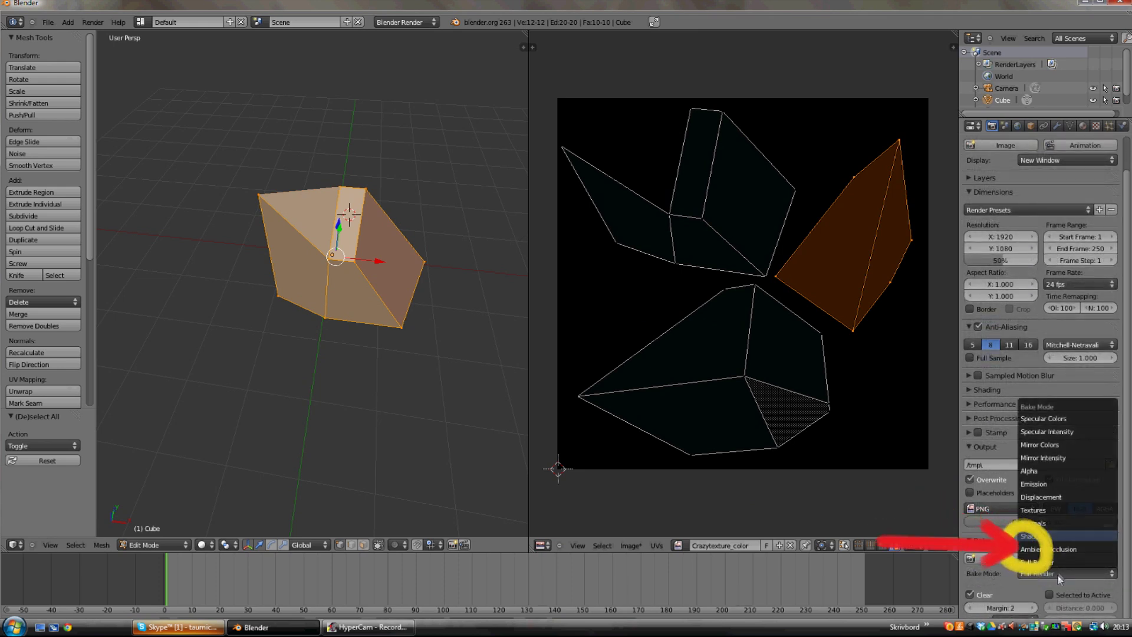
pyautogui.click(1052, 549)
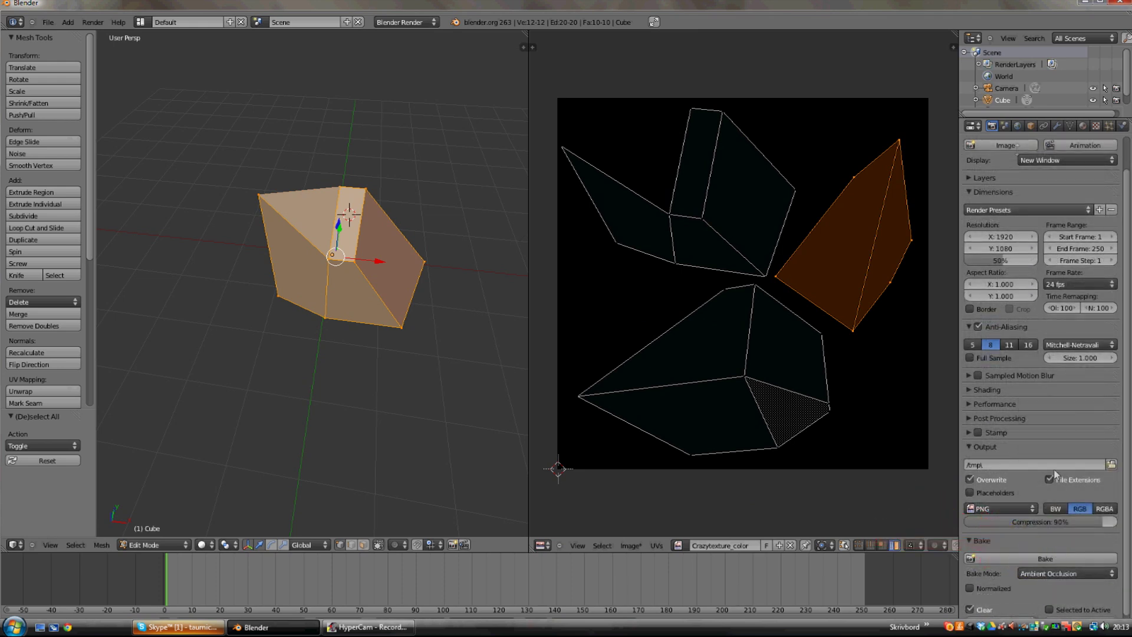
# Enable the world's ambient occlusion with a factor of 8, Multiply blending, Approximate gathering and a correction of 1.
pyautogui.click(1016, 127)
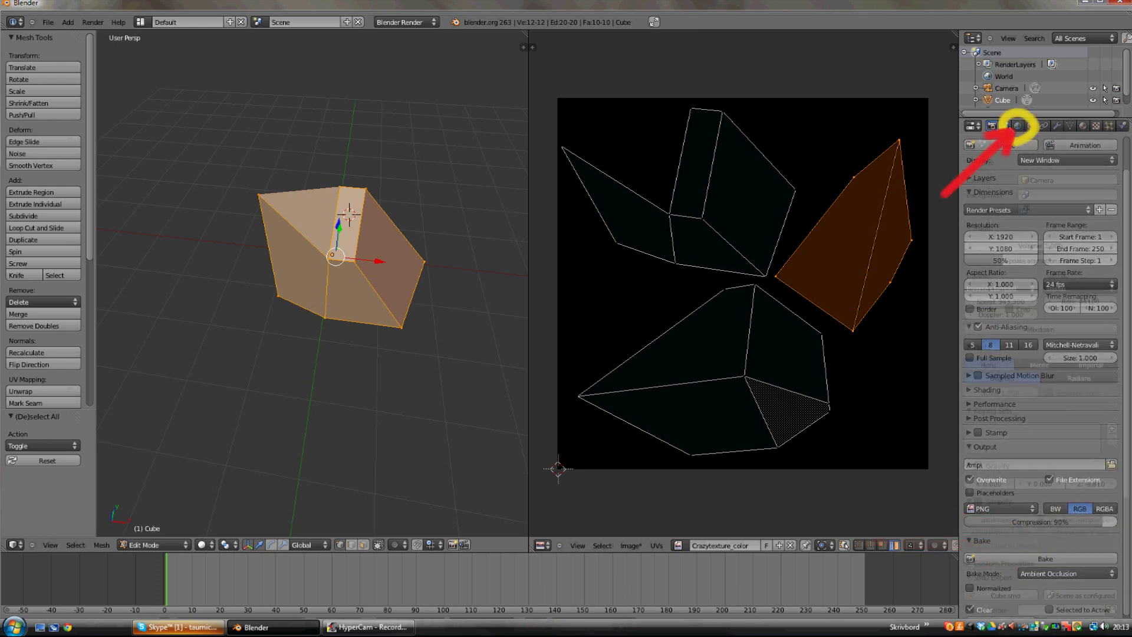
pyautogui.click(1017, 126)
pyautogui.click(978, 356)
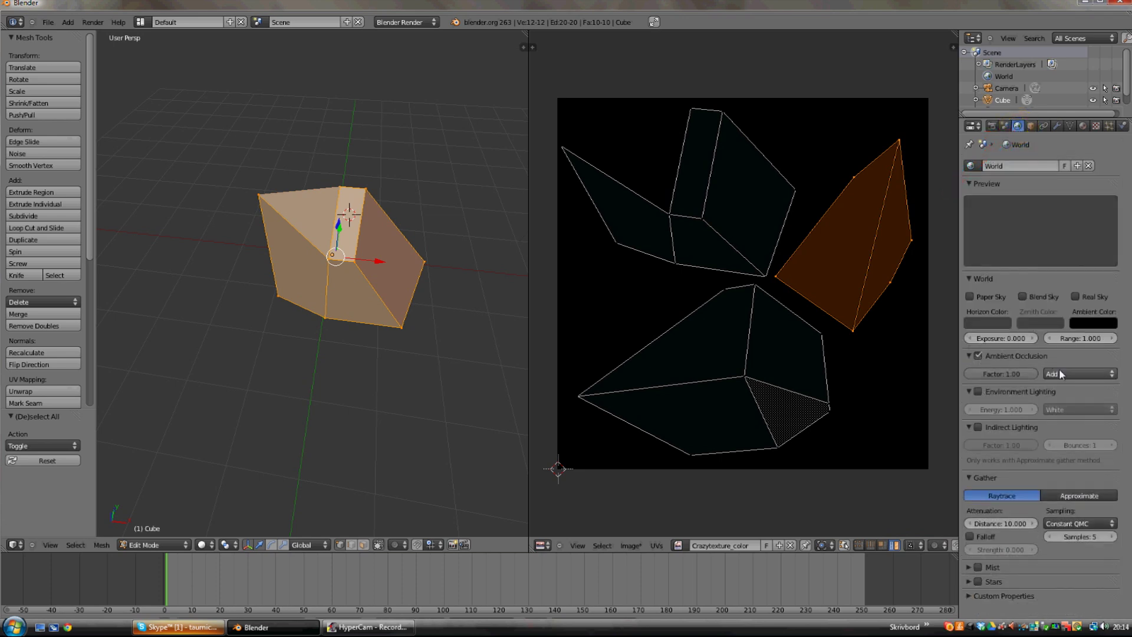
pyautogui.click(1018, 374)
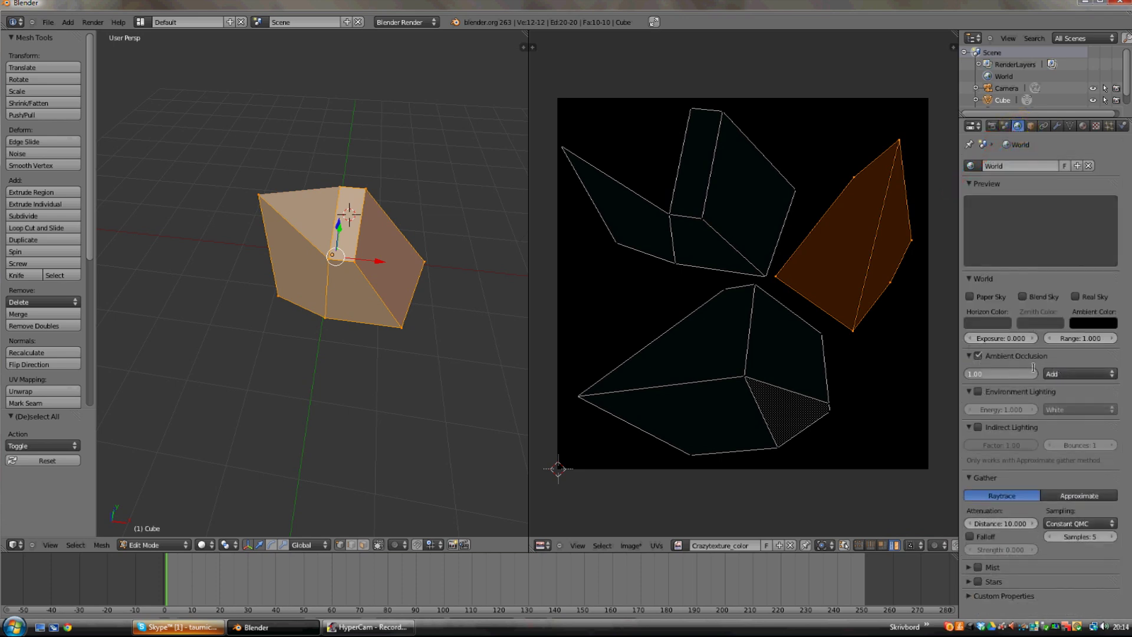
pyautogui.click(1080, 374)
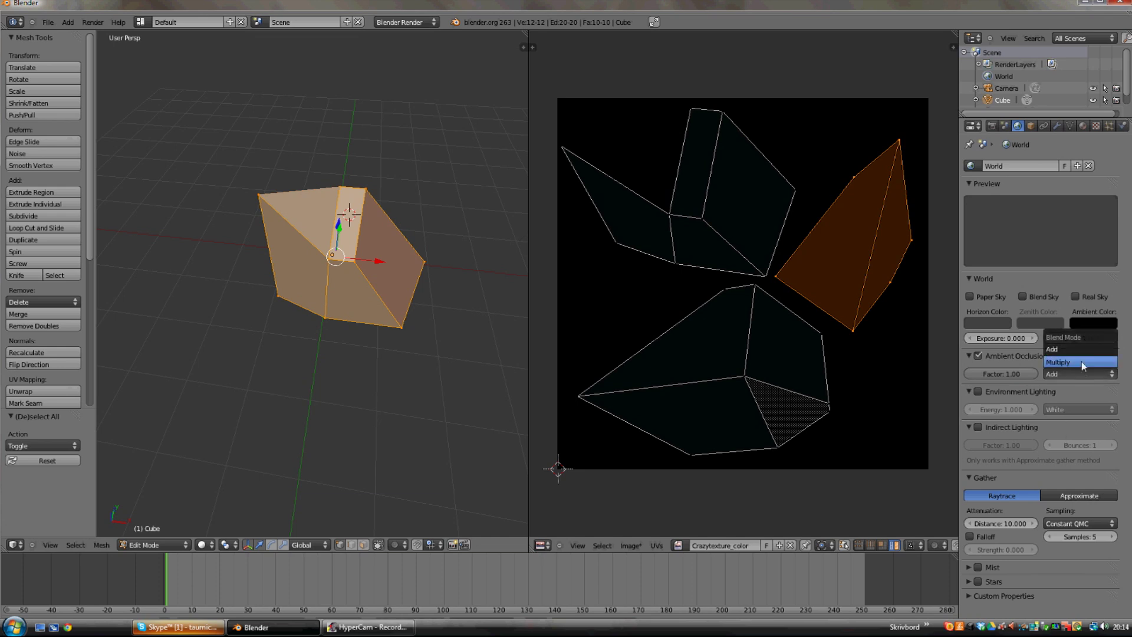
pyautogui.click(1060, 494)
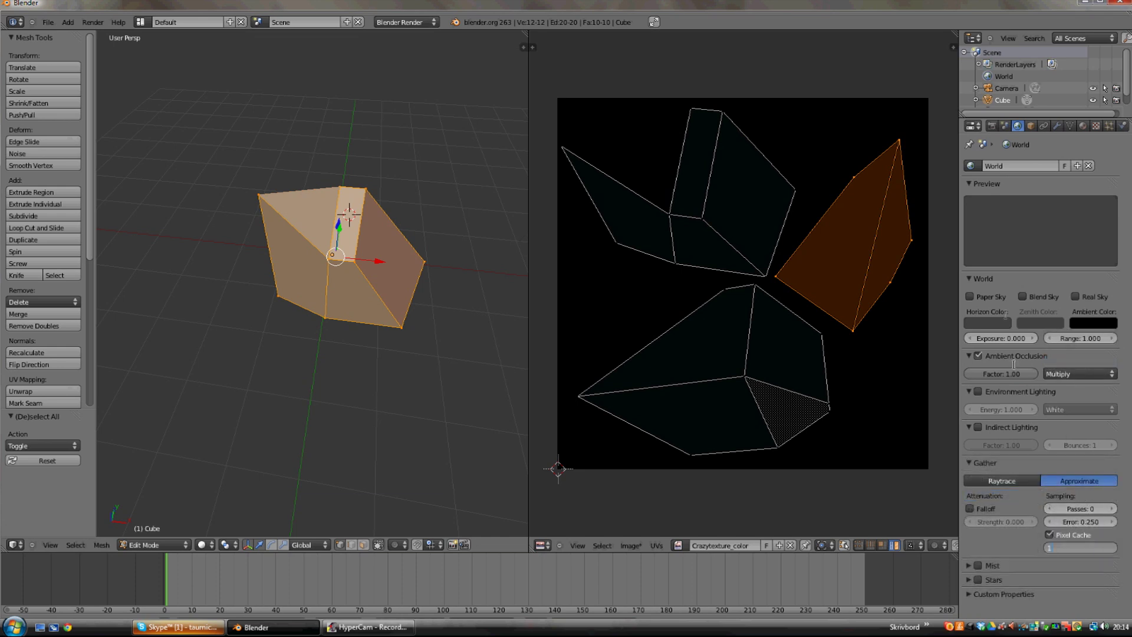
pyautogui.press('Return')
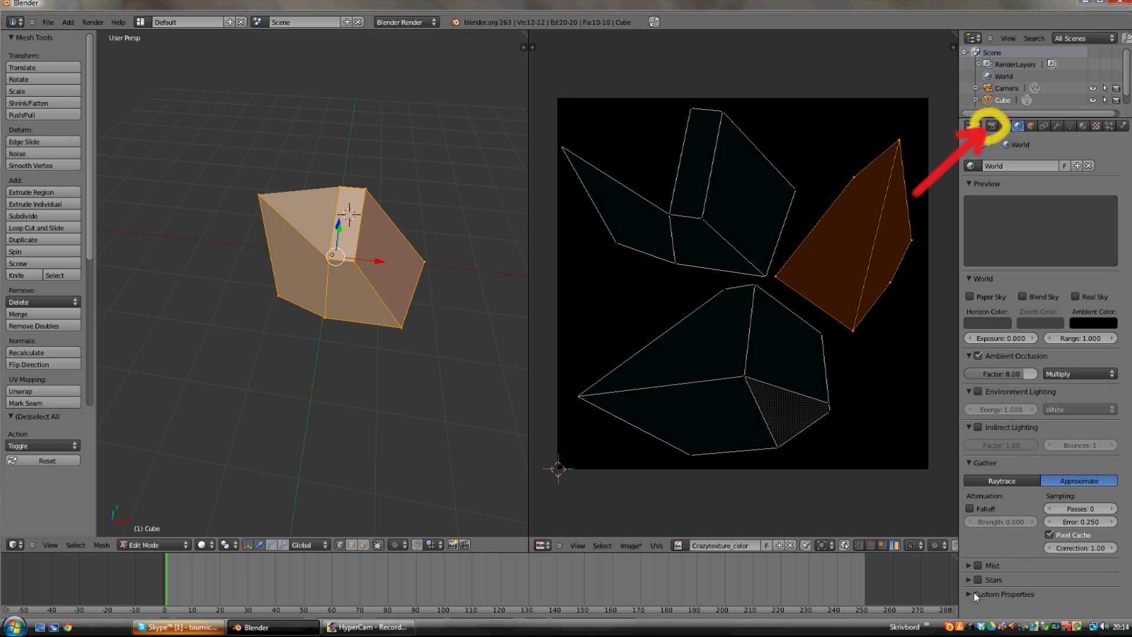
# Bake the ambient occlusion onto the Crazytexture_color image and inspect the mesh and the baked islands.
pyautogui.click(992, 126)
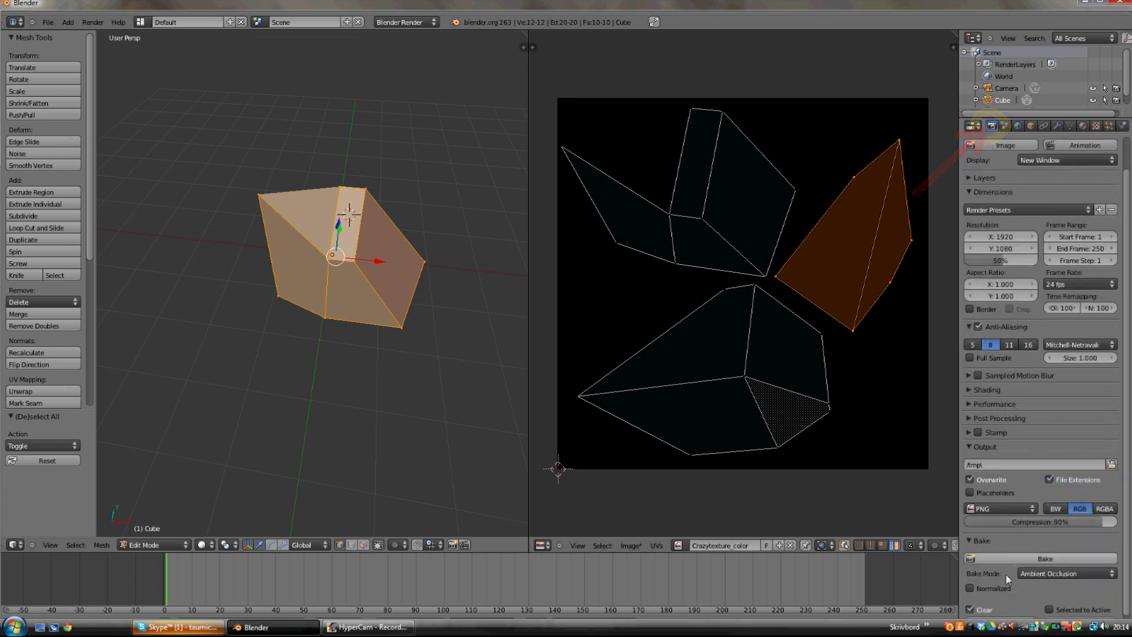
pyautogui.click(1045, 558)
pyautogui.scroll(2, 416, 345)
pyautogui.moveTo(416, 344); pyautogui.dragTo(432, 286, button='middle')
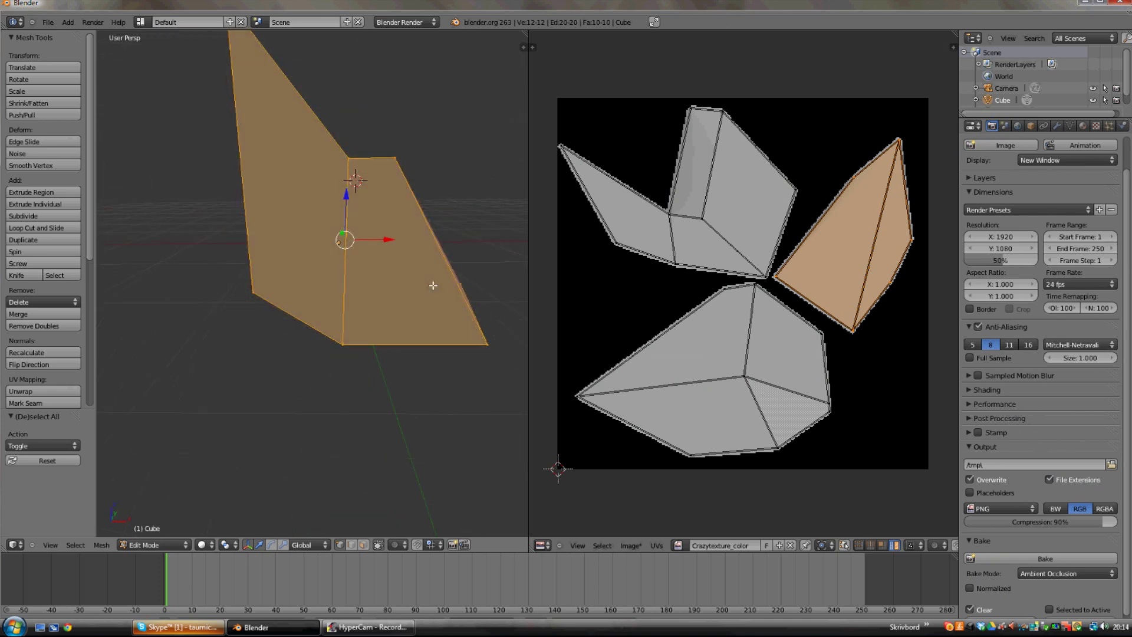
pyautogui.scroll(-2, 448, 295)
pyautogui.moveTo(800, 356); pyautogui.dragTo(783, 355, button='middle')
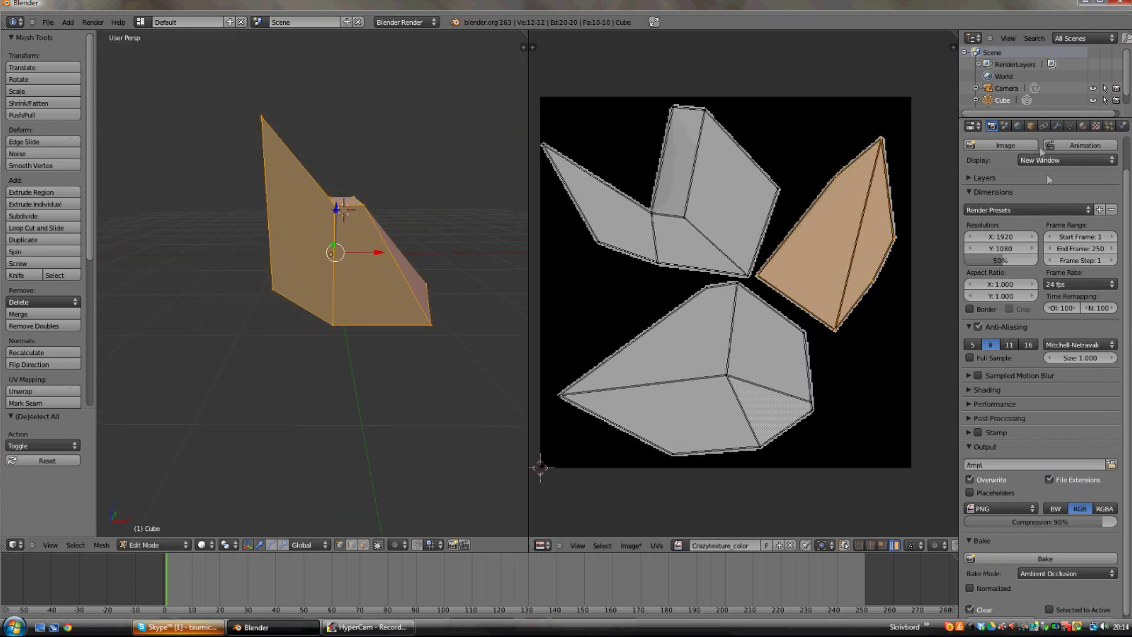
# Edit the world's ambient occlusion factor, bake the texture again, and return the mesh to Object Mode.
pyautogui.click(1041, 127)
pyautogui.click(1017, 125)
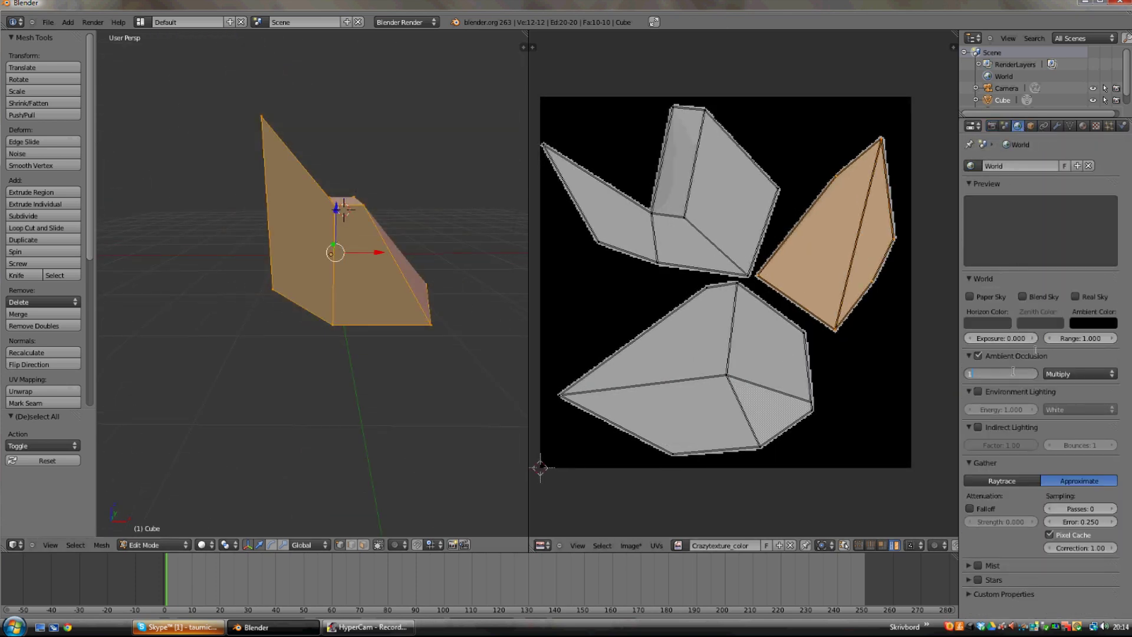
pyautogui.click(992, 125)
pyautogui.click(1045, 558)
pyautogui.press('Tab')
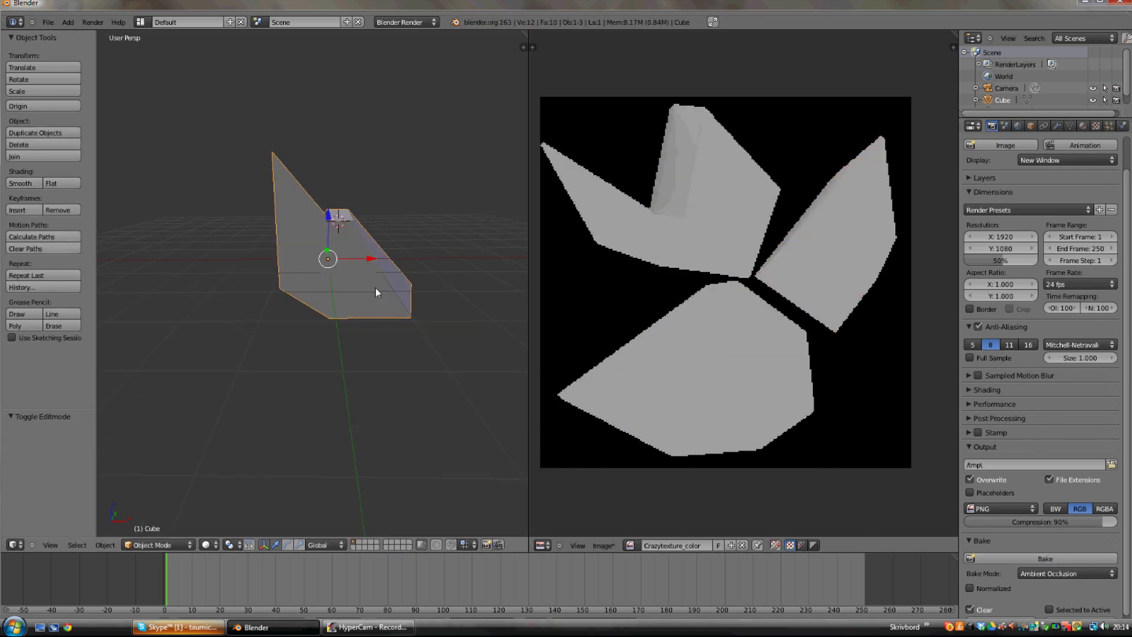
# Start saving the baked image as a file, and create a folder named dota2 test import on the desktop.
pyautogui.click(602, 545)
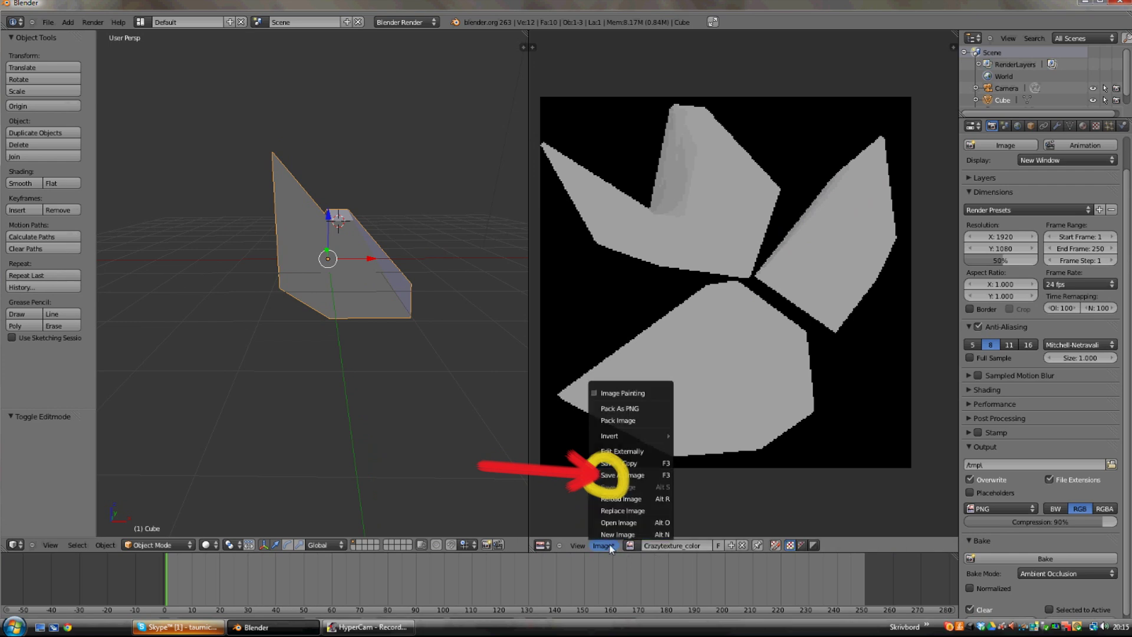
pyautogui.click(645, 475)
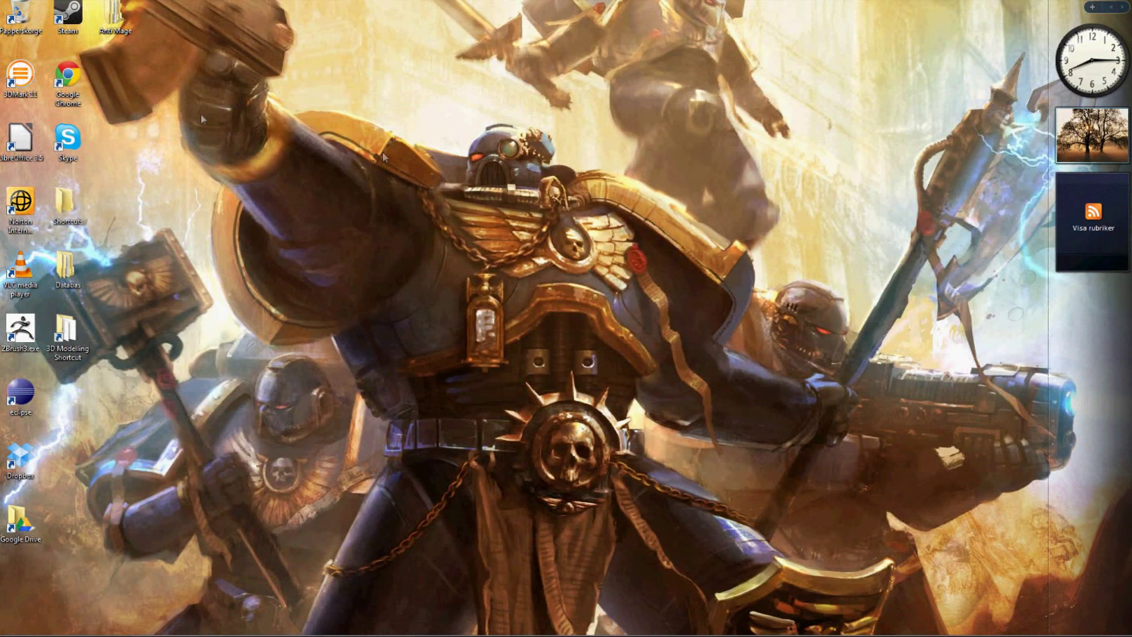
pyautogui.rightClick(109, 82)
pyautogui.moveTo(190, 179)
pyautogui.click(323, 178)
pyautogui.press('BackSpace')
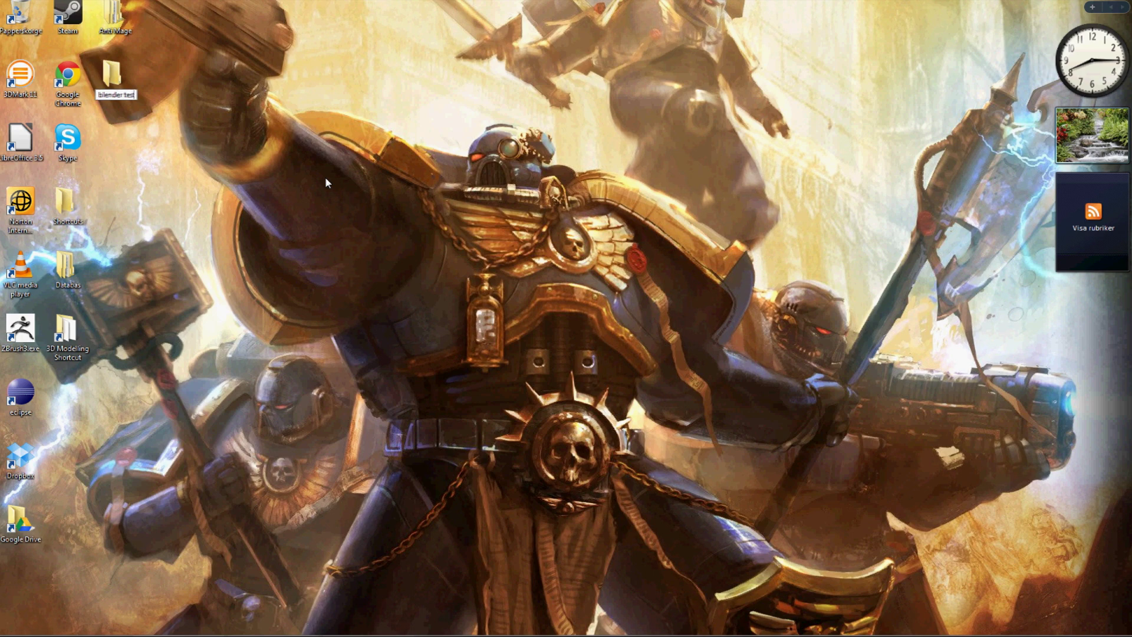
pyautogui.write('dota2 test import')
pyautogui.press('Return')
# Create two subfolders named Texture and SMD inside the dota2 test import folder.
pyautogui.doubleClick(115, 82)
pyautogui.moveTo(763, 51); pyautogui.dragTo(352, 41)
pyautogui.rightClick(361, 118)
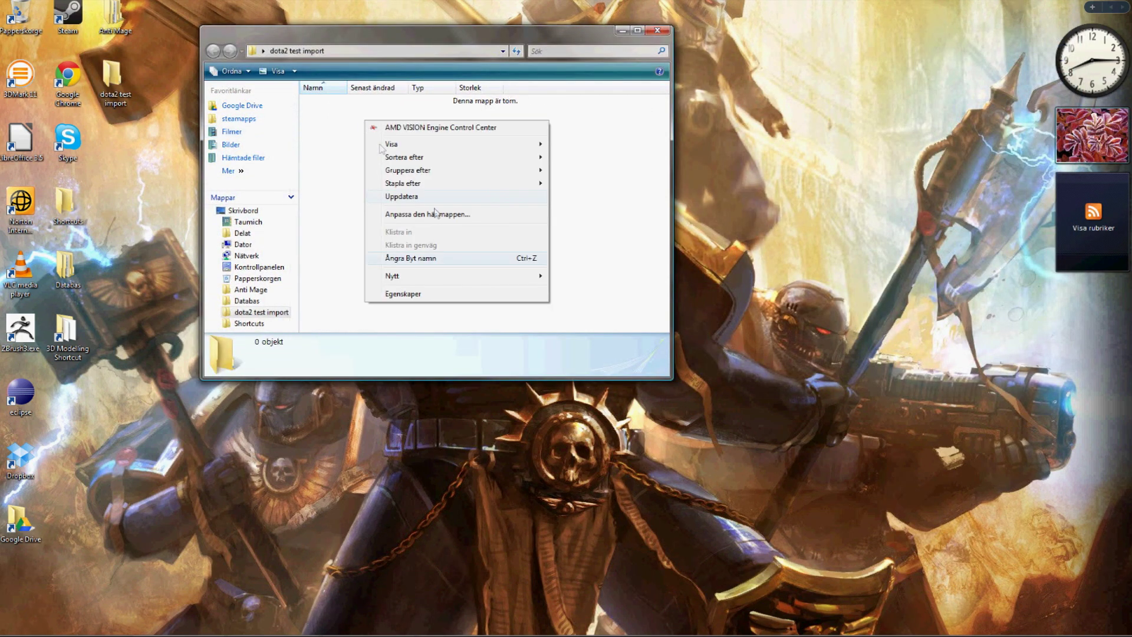
pyautogui.moveTo(413, 274)
pyautogui.click(569, 277)
pyautogui.write('Texture')
pyautogui.press('Return')
pyautogui.rightClick(443, 148)
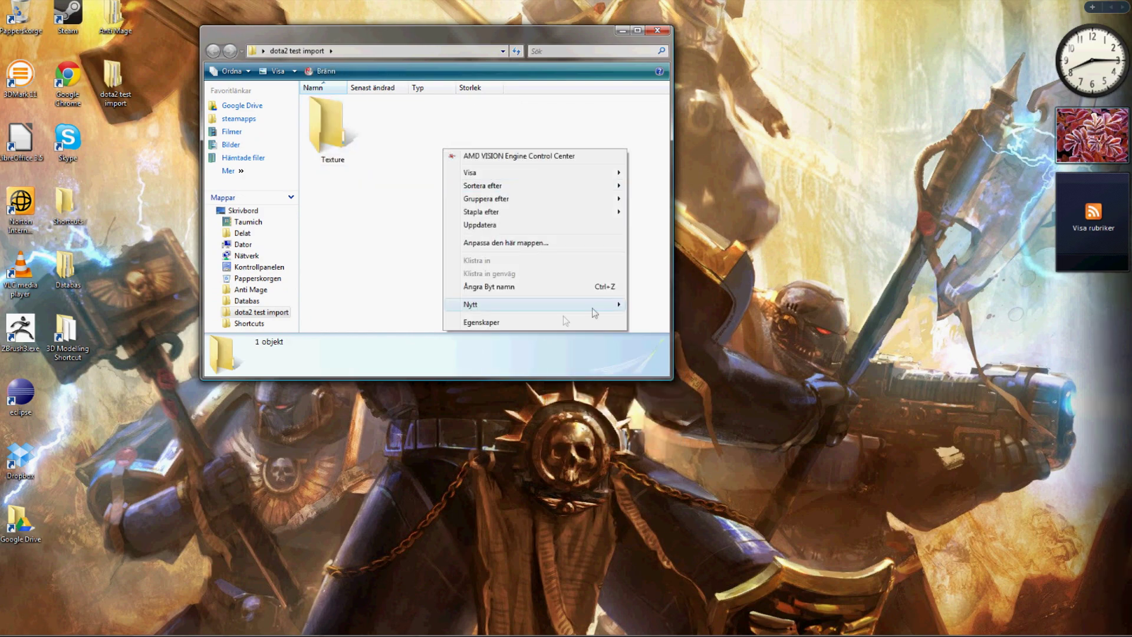
pyautogui.moveTo(495, 304)
pyautogui.click(642, 305)
pyautogui.click(542, 187)
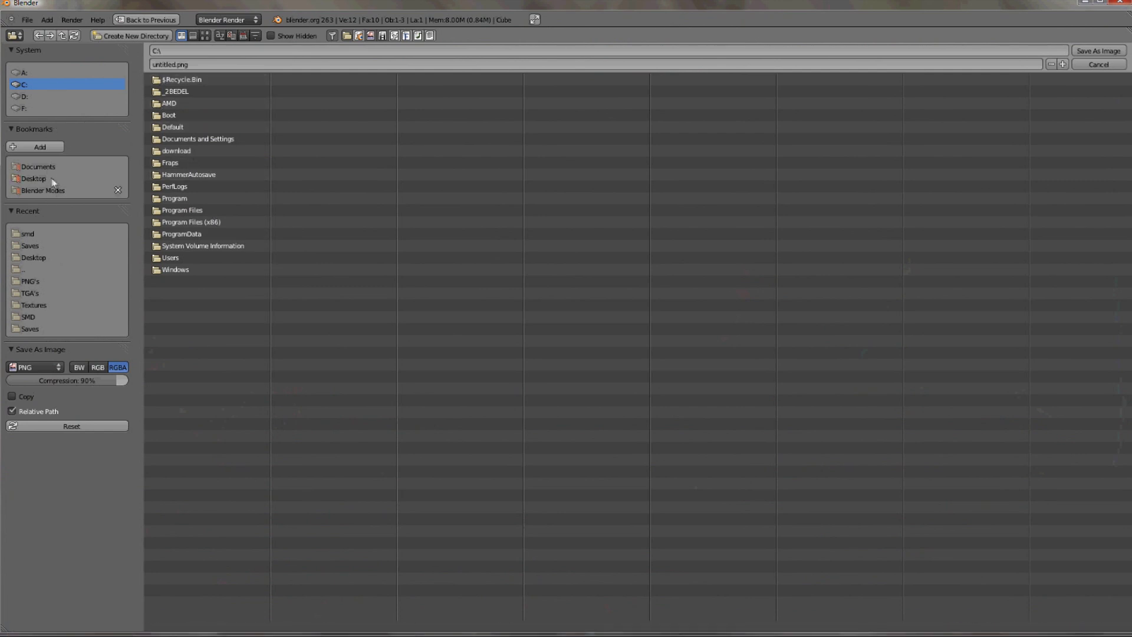
# Save the baked image as crazycolor_color.png in the Texture subfolder of the desktop's dota2 test import folder.
pyautogui.click(51, 179)
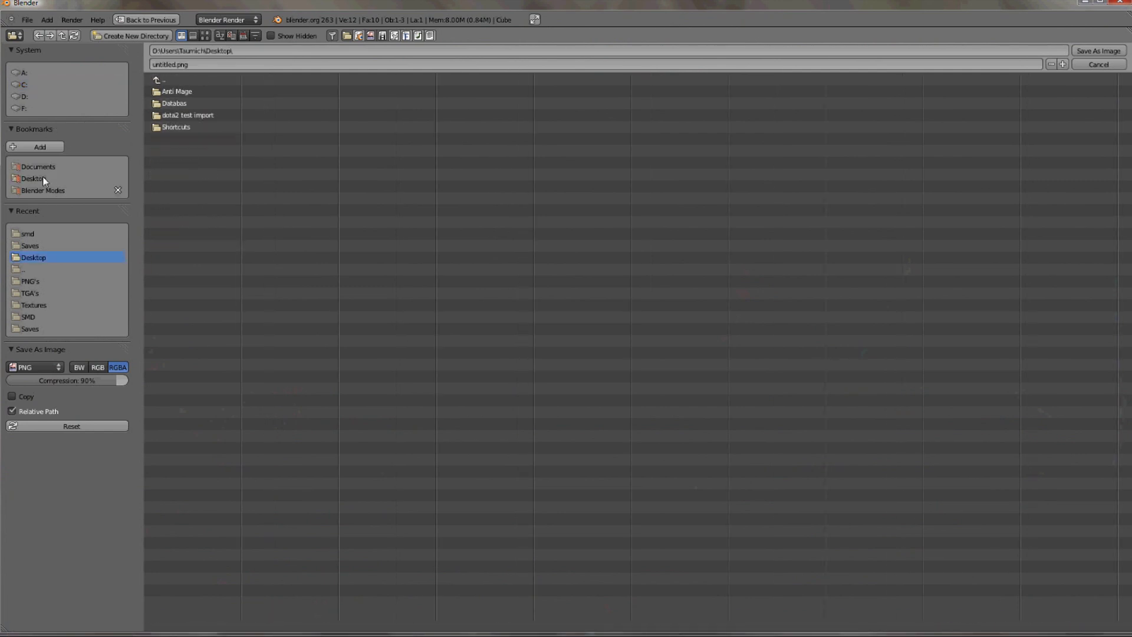
pyautogui.doubleClick(188, 115)
pyautogui.doubleClick(176, 104)
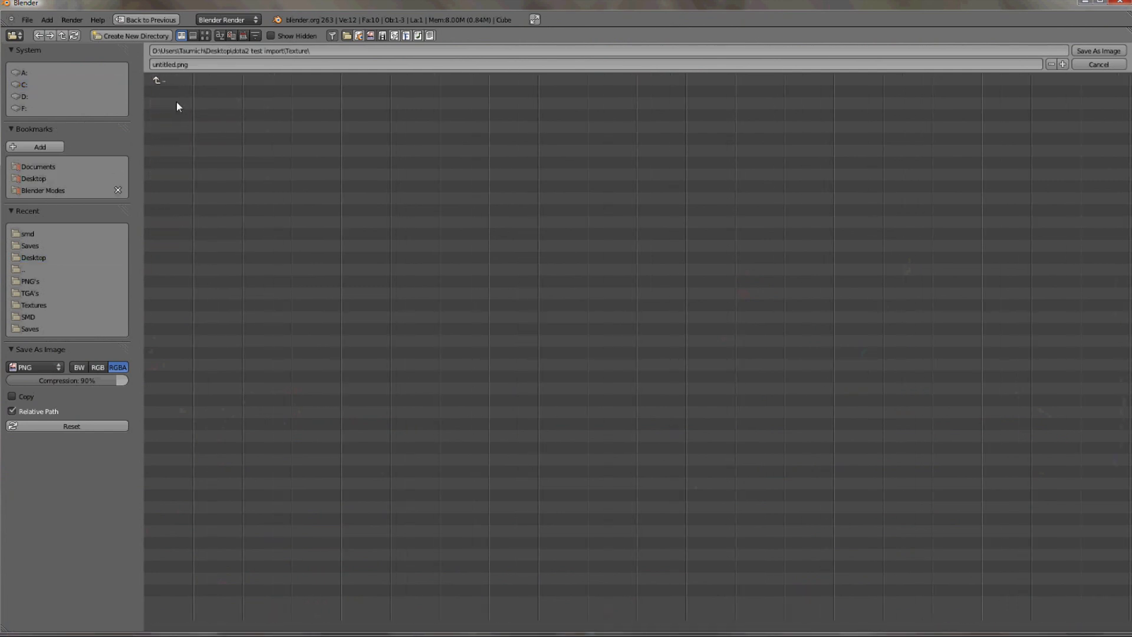
pyautogui.click(207, 65)
pyautogui.click(1098, 52)
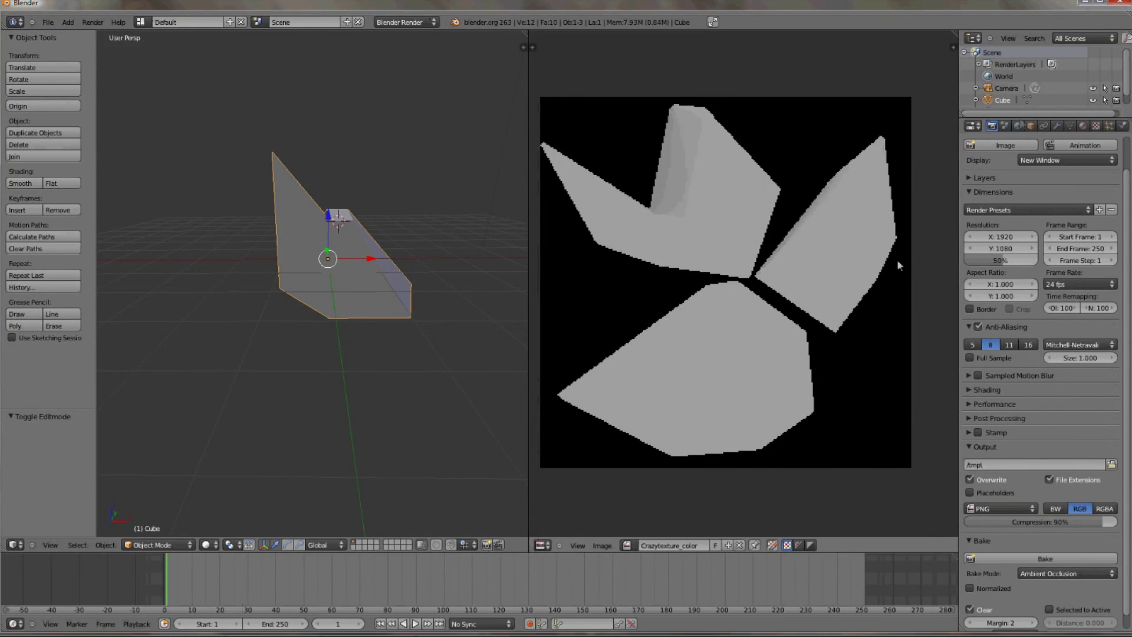
# Open crazycolor_color.png from the Texture folder in Photoshop and fit the image to the window.
pyautogui.click(1086, 3)
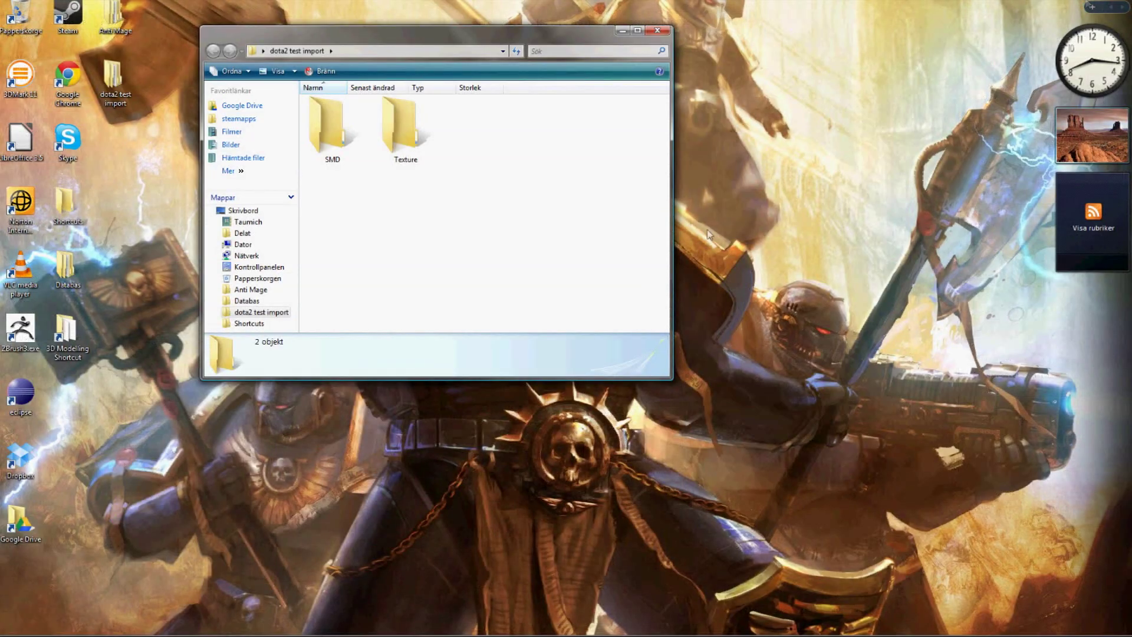
pyautogui.doubleClick(332, 124)
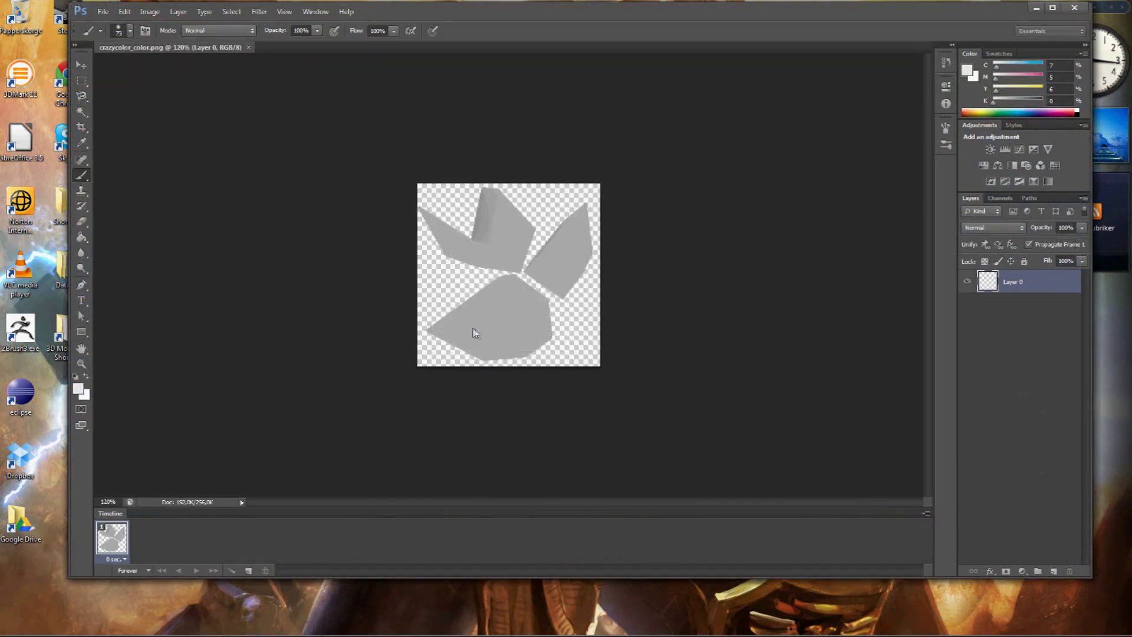
pyautogui.hotkey('ctrl', '0')
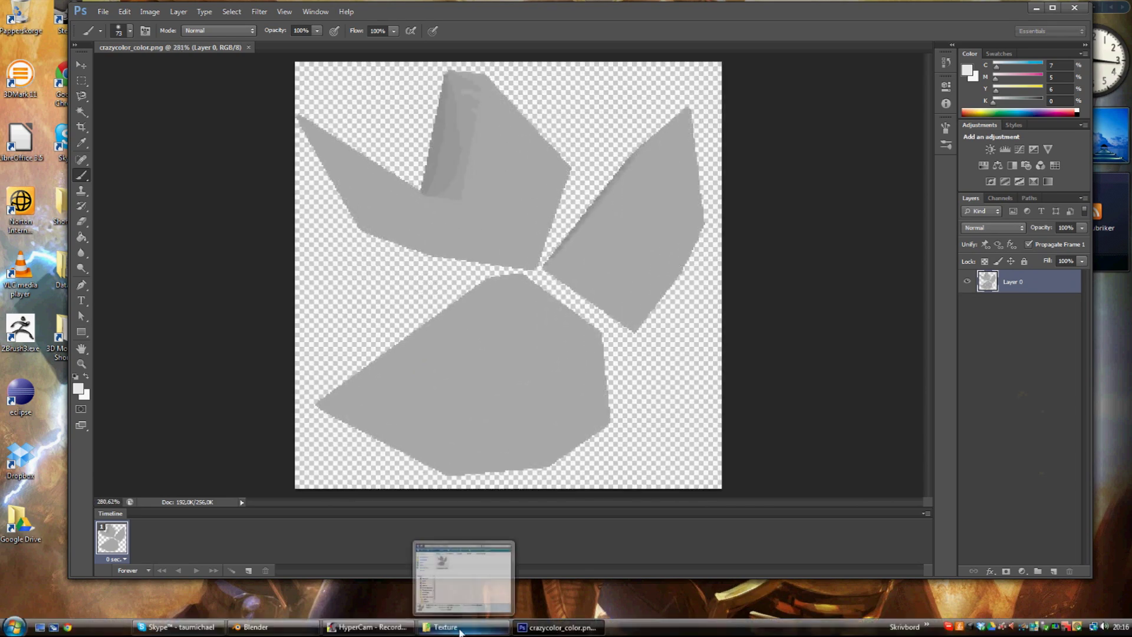
# Switch back to Blender, select all UV islands in Edit Mode, and export the UV layout as UV map.png into the Texture folder.
pyautogui.click(260, 628)
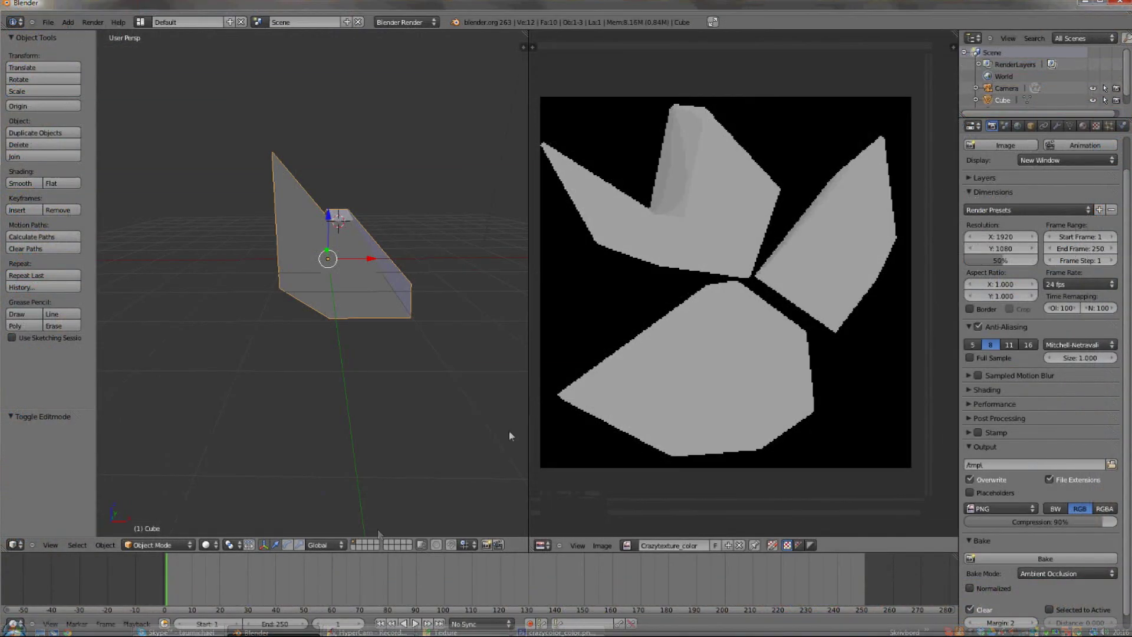
pyautogui.press('Tab')
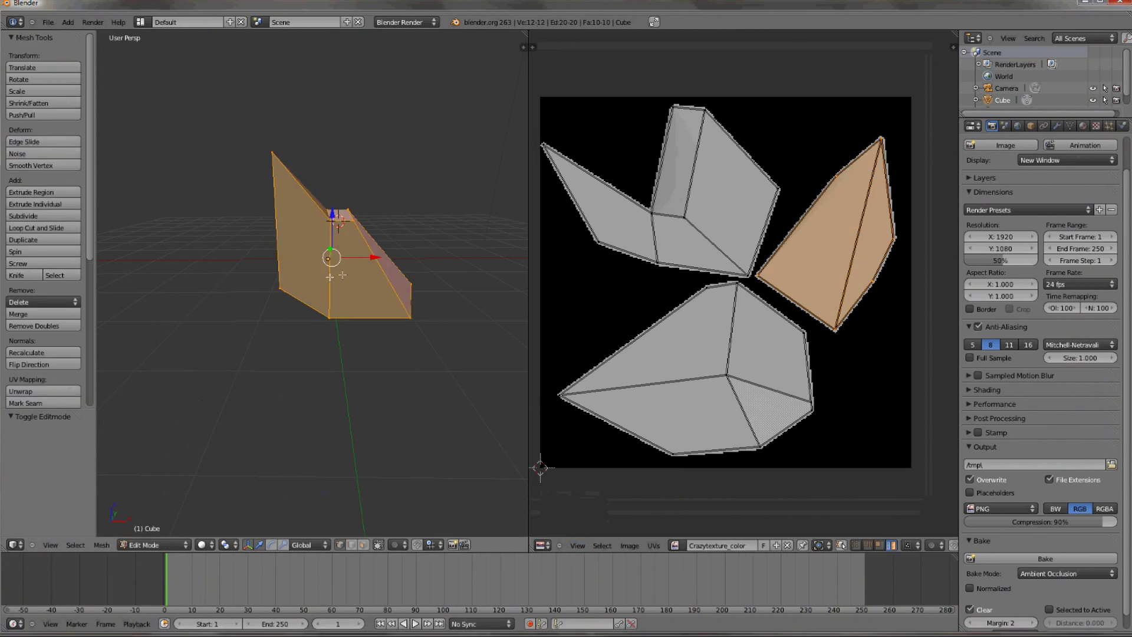
pyautogui.press('a')
pyautogui.click(654, 546)
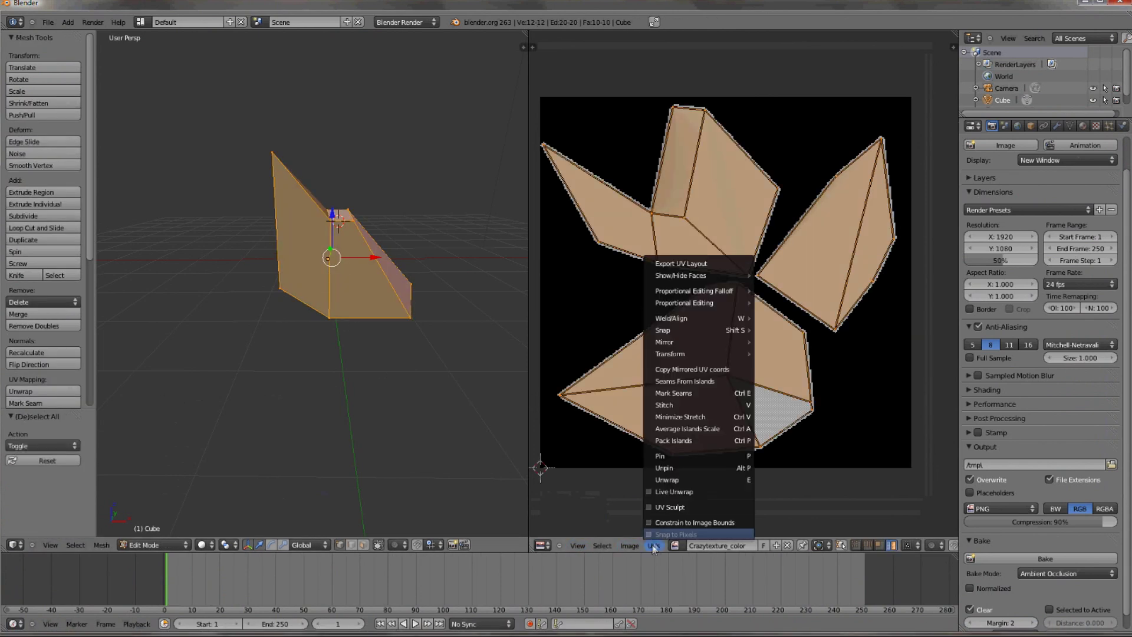
pyautogui.click(681, 263)
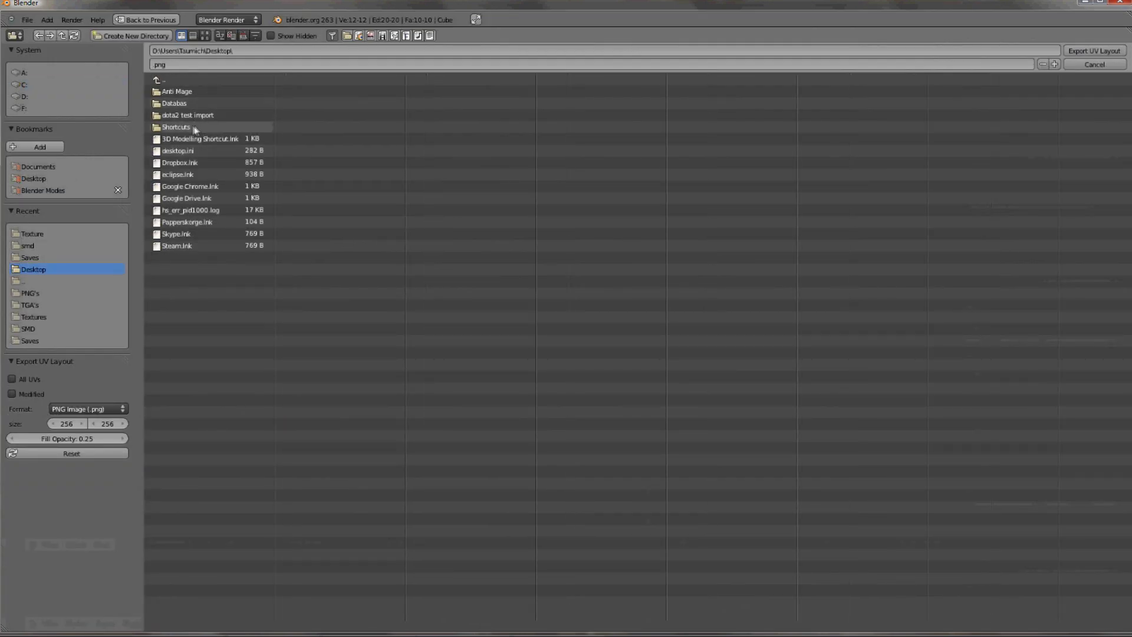
pyautogui.click(200, 115)
pyautogui.click(176, 103)
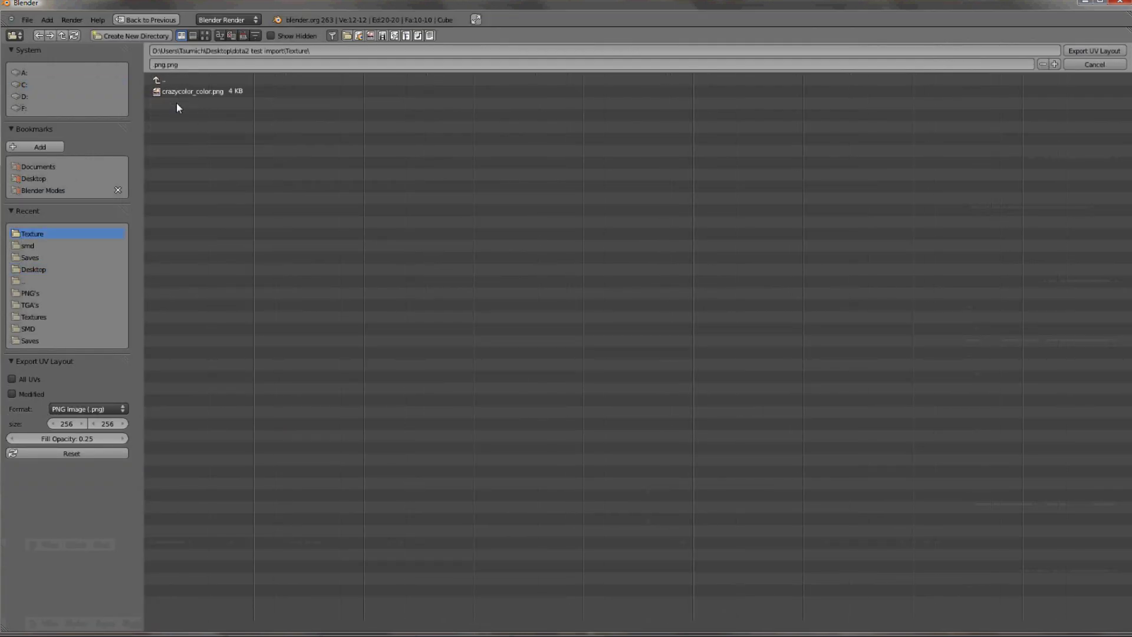
pyautogui.click(156, 64)
pyautogui.click(1098, 51)
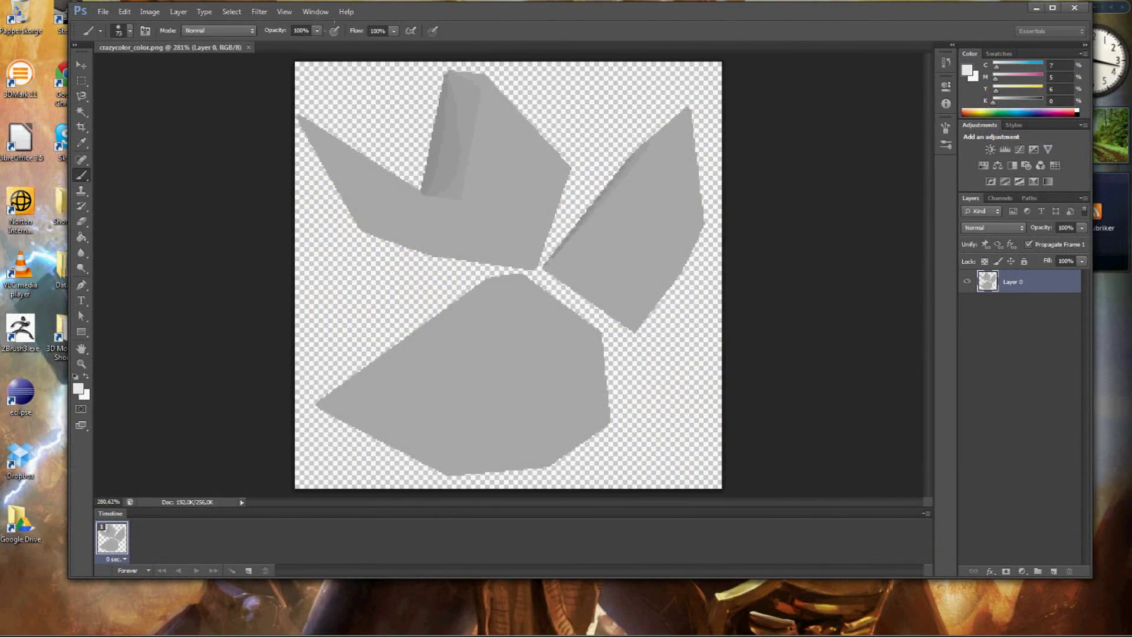
# Bring UV map.png from the Texture folder into Photoshop's crazycolor_color.png document as a layer above the bake, and hide that layer.
pyautogui.click(443, 628)
pyautogui.doubleClick(394, 129)
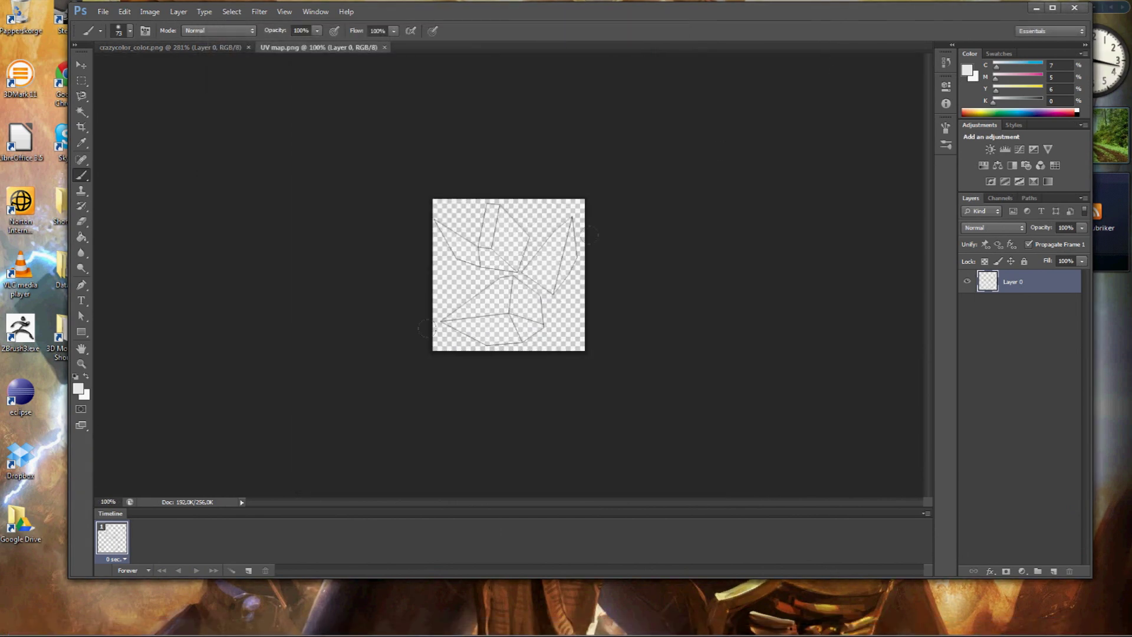
pyautogui.click(454, 628)
pyautogui.moveTo(539, 36); pyautogui.dragTo(883, 52)
pyautogui.click(203, 48)
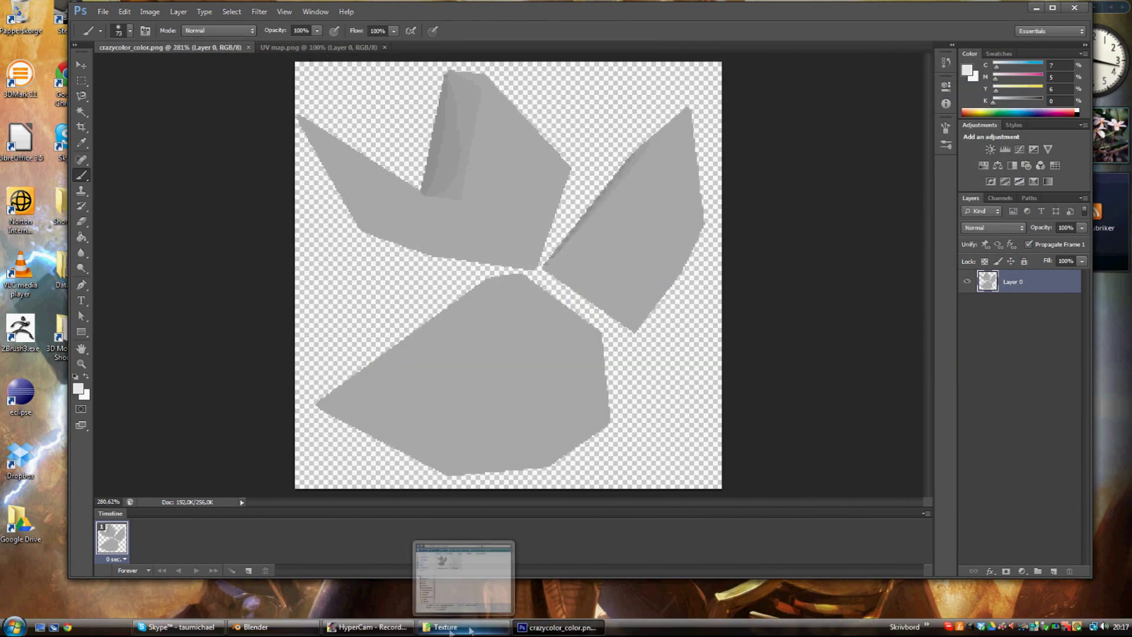
pyautogui.click(455, 627)
pyautogui.moveTo(709, 140); pyautogui.dragTo(424, 210)
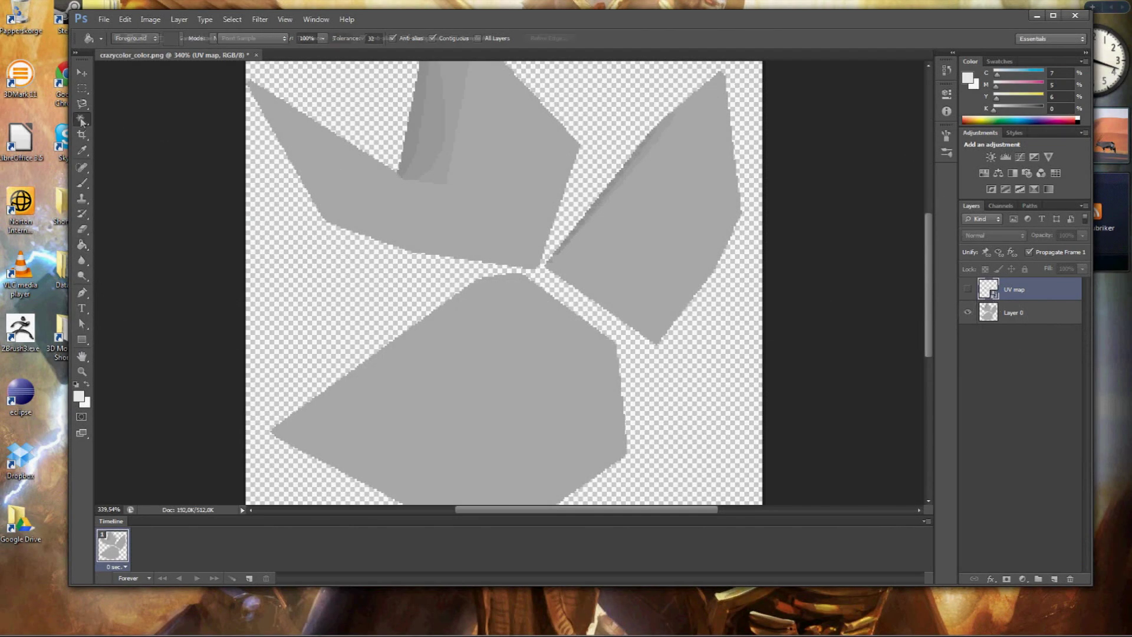
# Select the transparent area around the UV islands with the Magic Wand and fill it with black on a new layer.
pyautogui.click(387, 281)
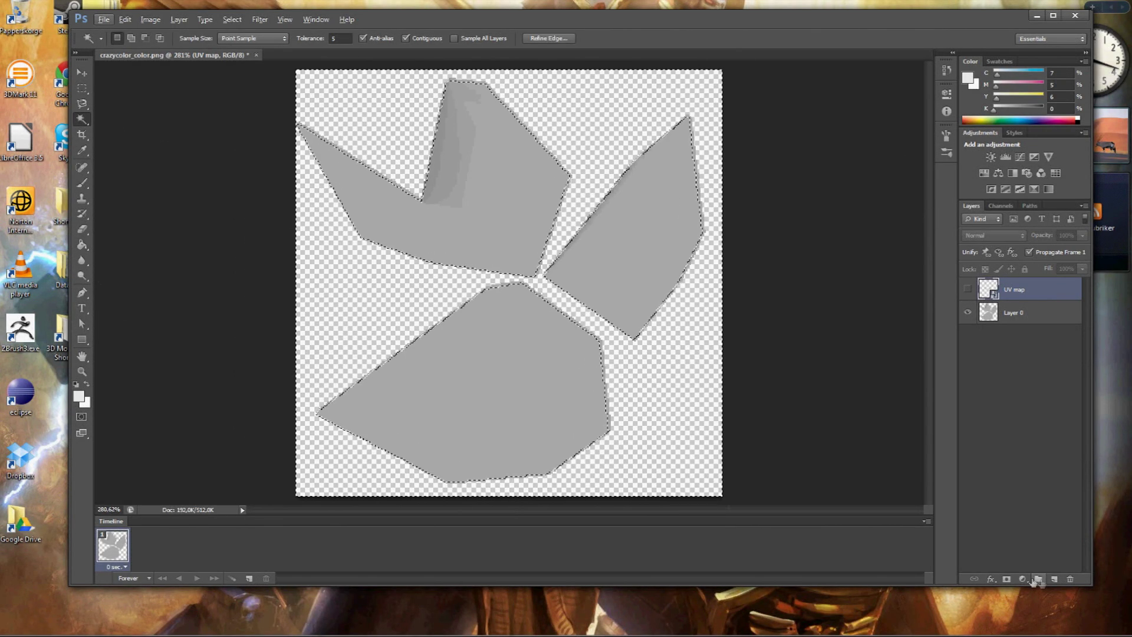
pyautogui.click(1054, 579)
pyautogui.click(82, 244)
pyautogui.click(75, 384)
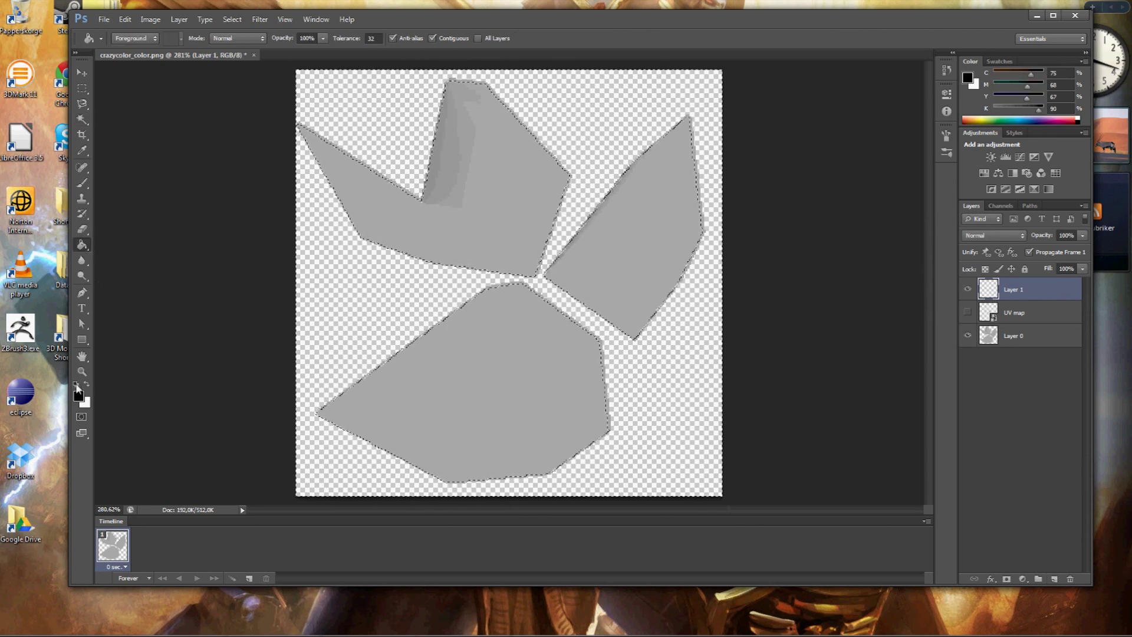
pyautogui.click(377, 292)
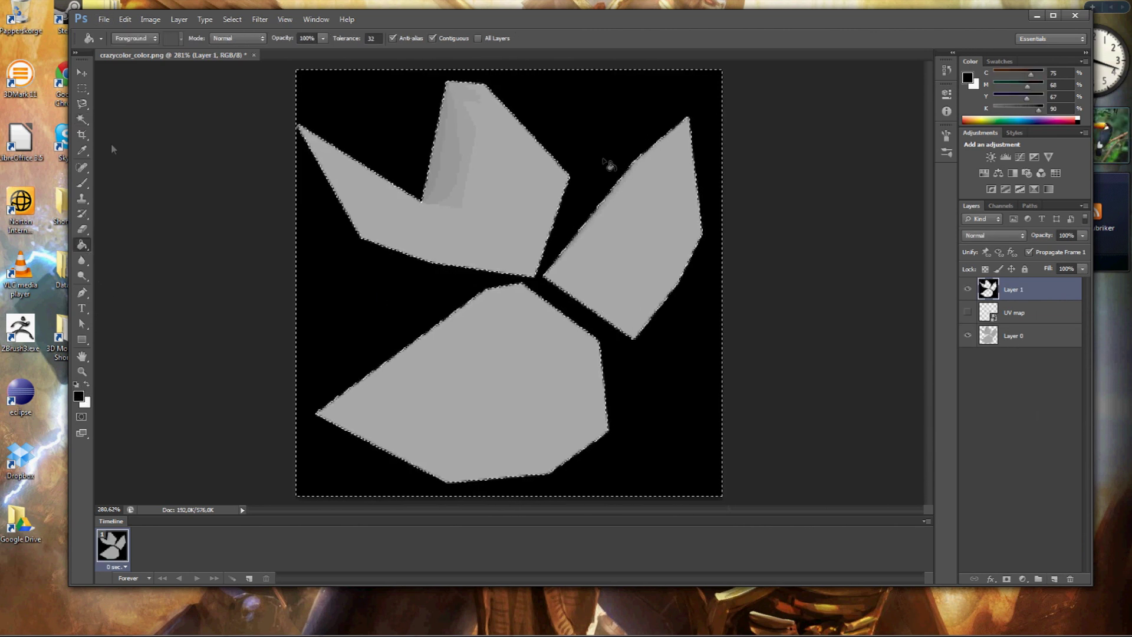
# Clear the selection around the UV islands and show the UV map layer over the bake.
pyautogui.press('m')
pyautogui.click(319, 157)
pyautogui.click(1020, 316)
pyautogui.click(968, 313)
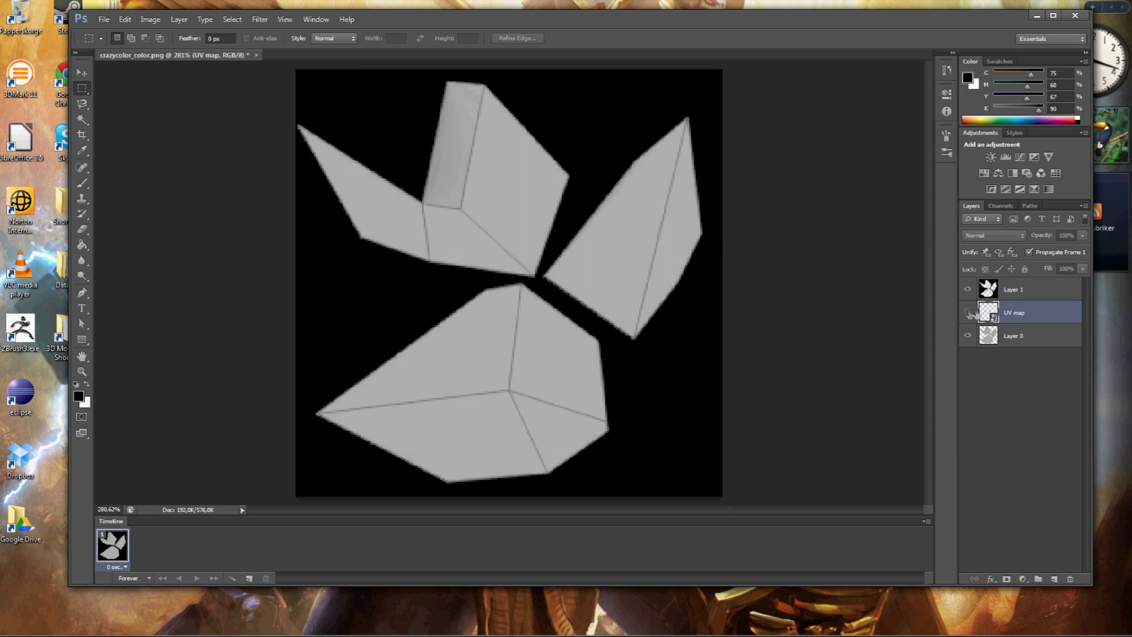
pyautogui.click(967, 312)
pyautogui.click(1020, 339)
pyautogui.click(968, 312)
pyautogui.click(968, 313)
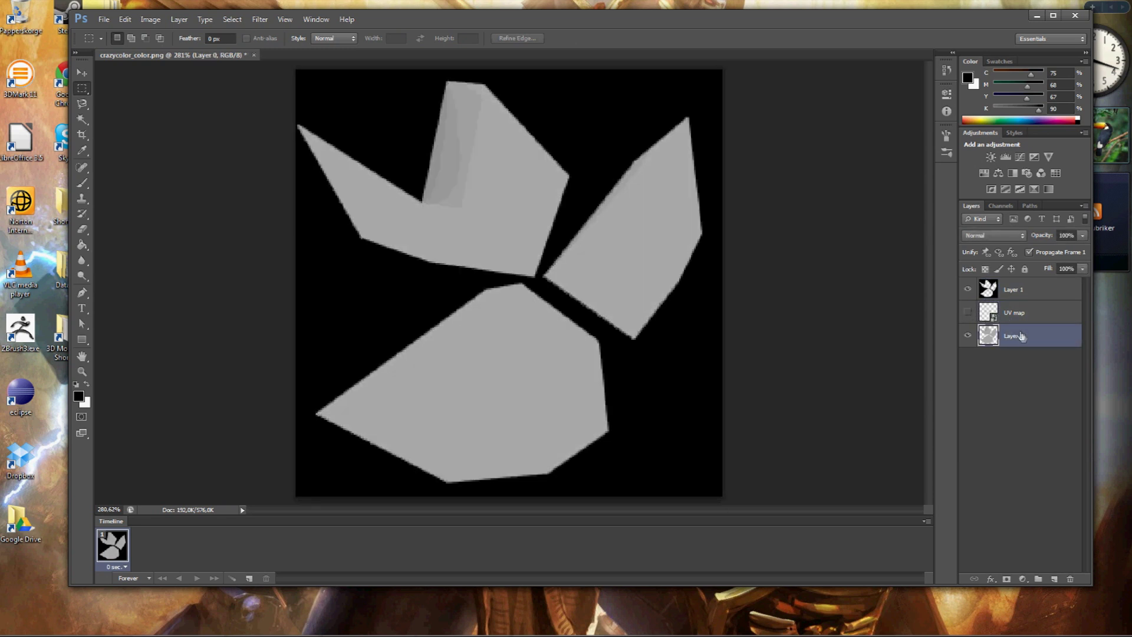
pyautogui.click(967, 313)
# Try the Overlay blend mode on the UV map layer.
pyautogui.click(1013, 312)
pyautogui.click(994, 235)
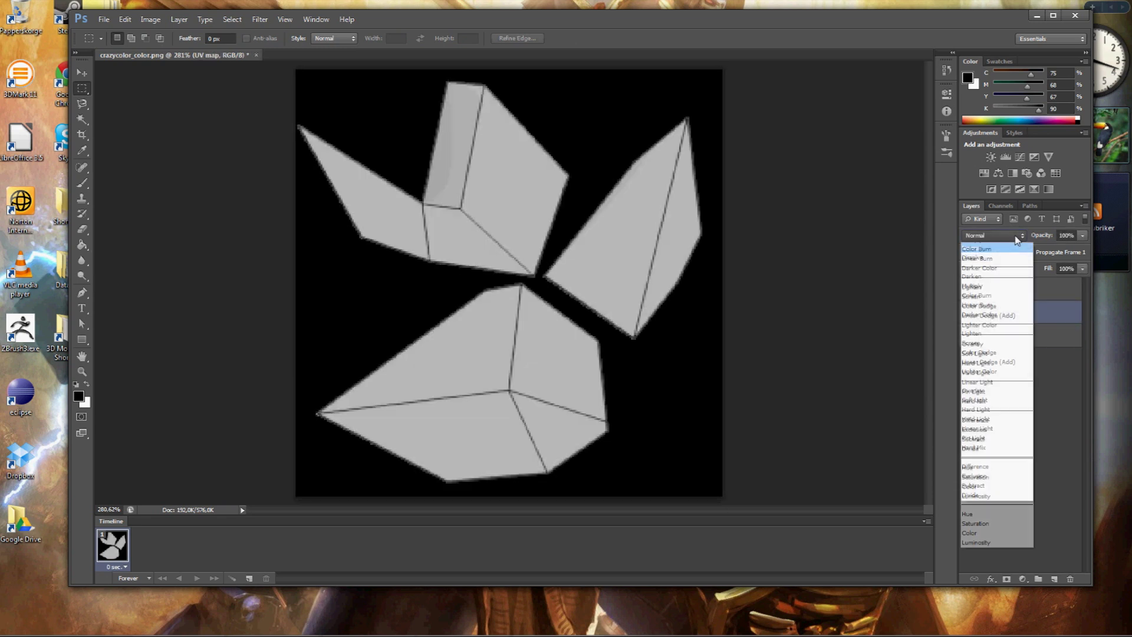
pyautogui.click(973, 285)
pyautogui.click(994, 235)
pyautogui.click(982, 390)
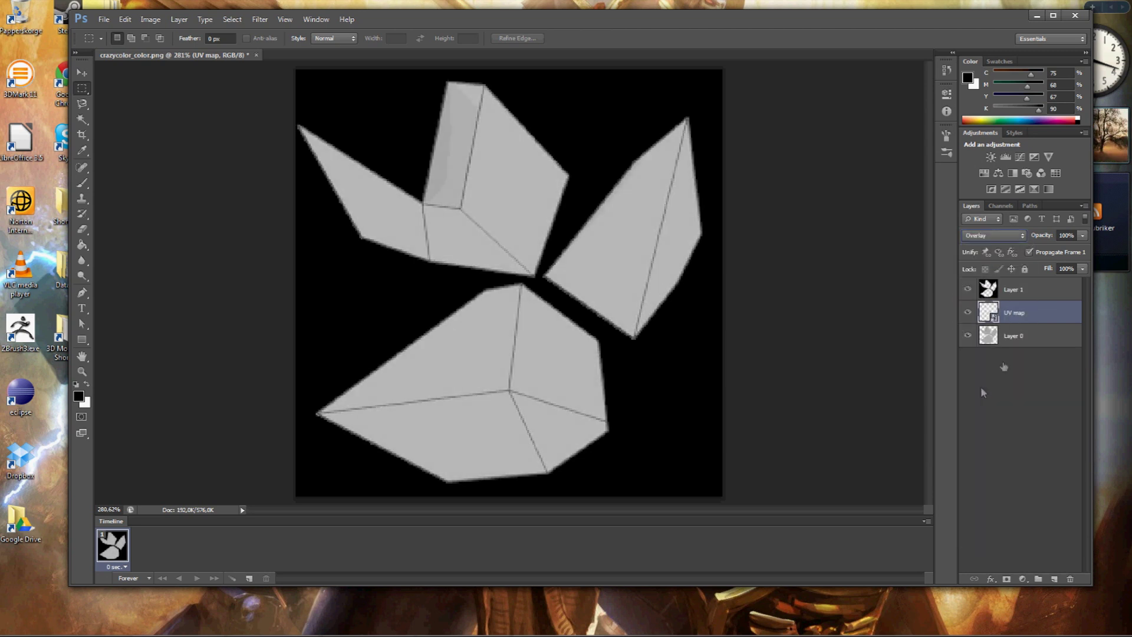
pyautogui.click(1020, 336)
pyautogui.click(1012, 313)
pyautogui.click(1018, 337)
pyautogui.click(965, 313)
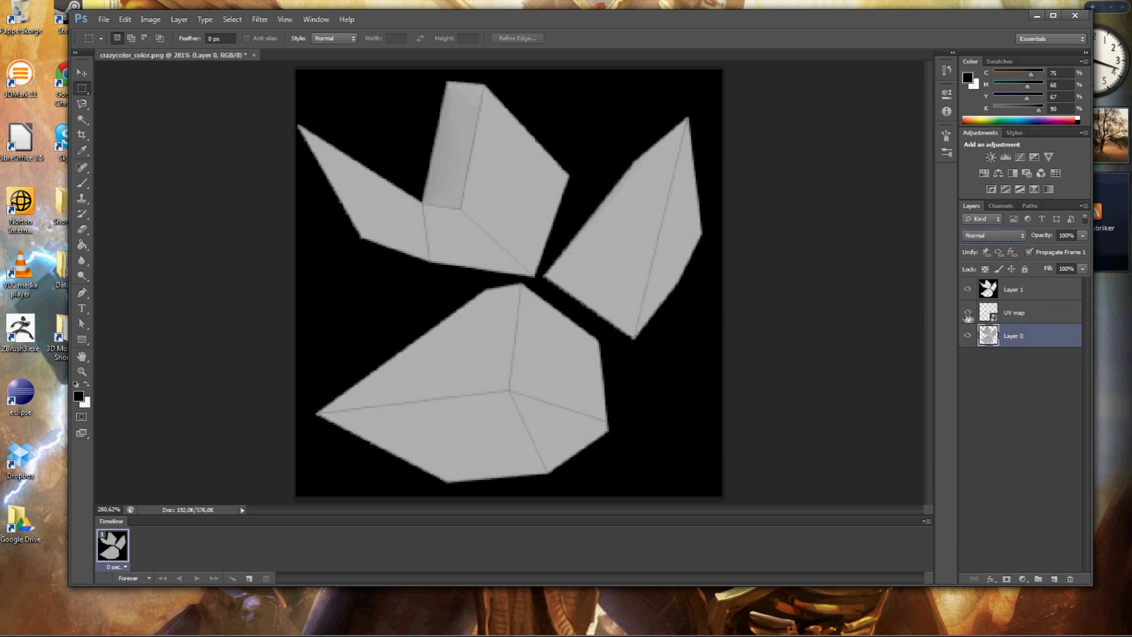
# Set the UV map layer's blend mode to Multiply.
pyautogui.click(1014, 313)
pyautogui.click(993, 236)
pyautogui.click(972, 285)
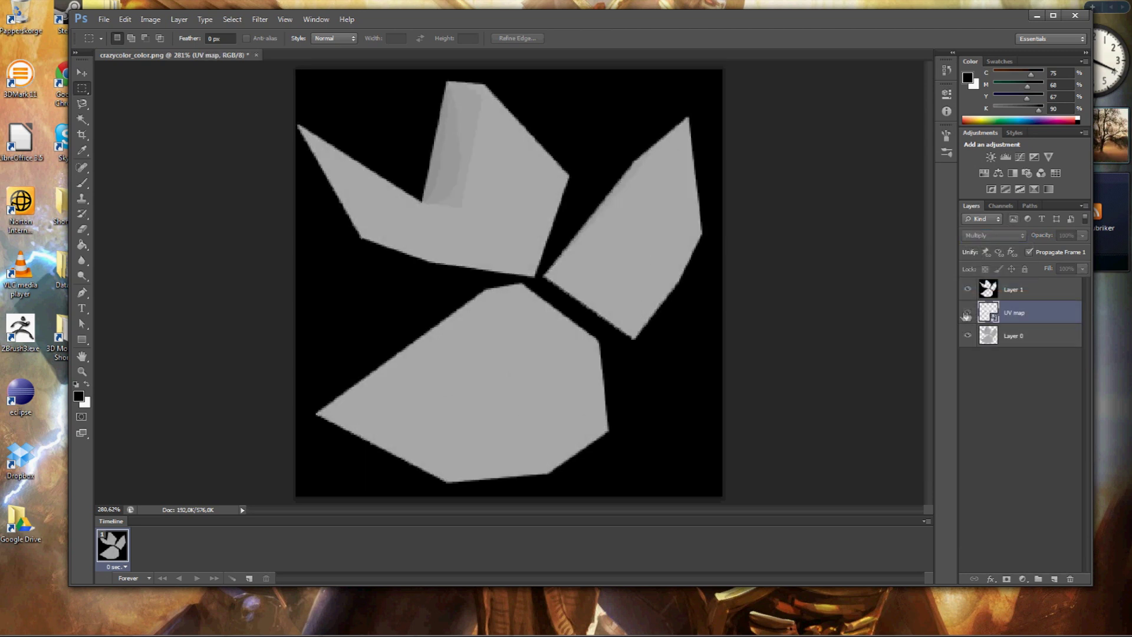
# Paint the islands on Layer 0 with the Brush: the lower one green, the narrow one yellow and the remaining one red.
pyautogui.click(1026, 336)
pyautogui.press('b')
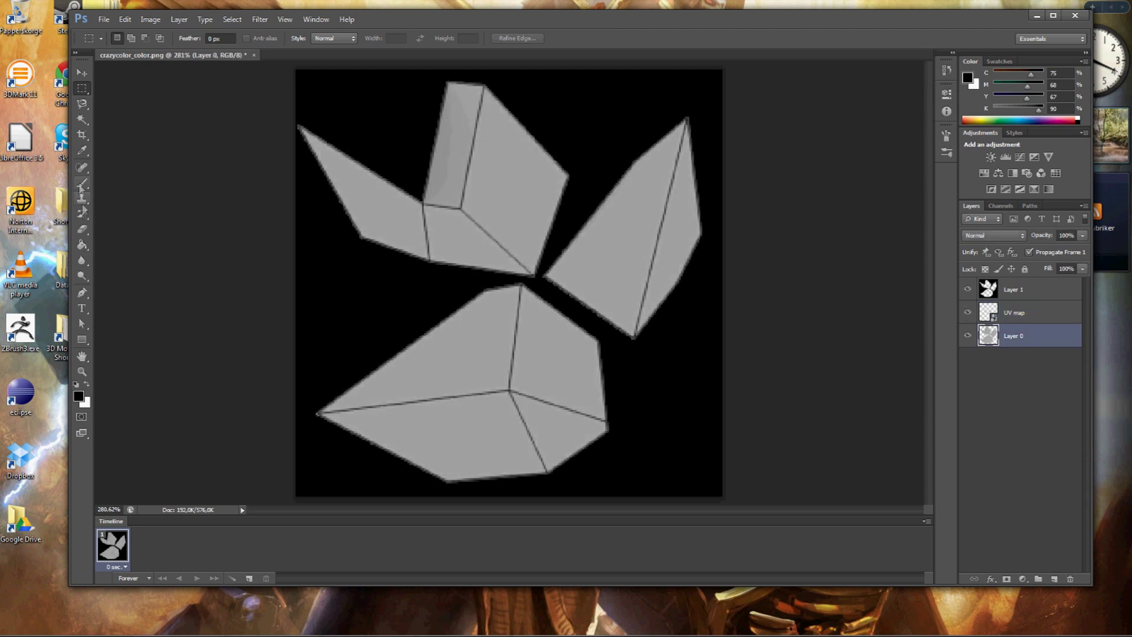
pyautogui.moveTo(498, 357)
pyautogui.mouseDown()
pyautogui.moveTo(460, 347)
pyautogui.moveTo(563, 369)
pyautogui.moveTo(542, 422)
pyautogui.moveTo(448, 448)
pyautogui.mouseUp()
pyautogui.click(946, 153)
pyautogui.click(946, 153)
pyautogui.moveTo(565, 277)
pyautogui.mouseDown()
pyautogui.moveTo(654, 236)
pyautogui.moveTo(598, 250)
pyautogui.mouseUp()
pyautogui.click(963, 120)
pyautogui.moveTo(439, 142)
pyautogui.mouseDown()
pyautogui.moveTo(495, 155)
pyautogui.moveTo(507, 213)
pyautogui.moveTo(495, 232)
pyautogui.moveTo(348, 165)
pyautogui.mouseUp()
pyautogui.moveTo(311, 116); pyautogui.dragTo(303, 129)
# Set the brush's foreground color to a light green with C 68%, M 9% and Y 78%.
pyautogui.keyDown('alt'); pyautogui.scroll(4, 476, 384); pyautogui.keyUp('alt')
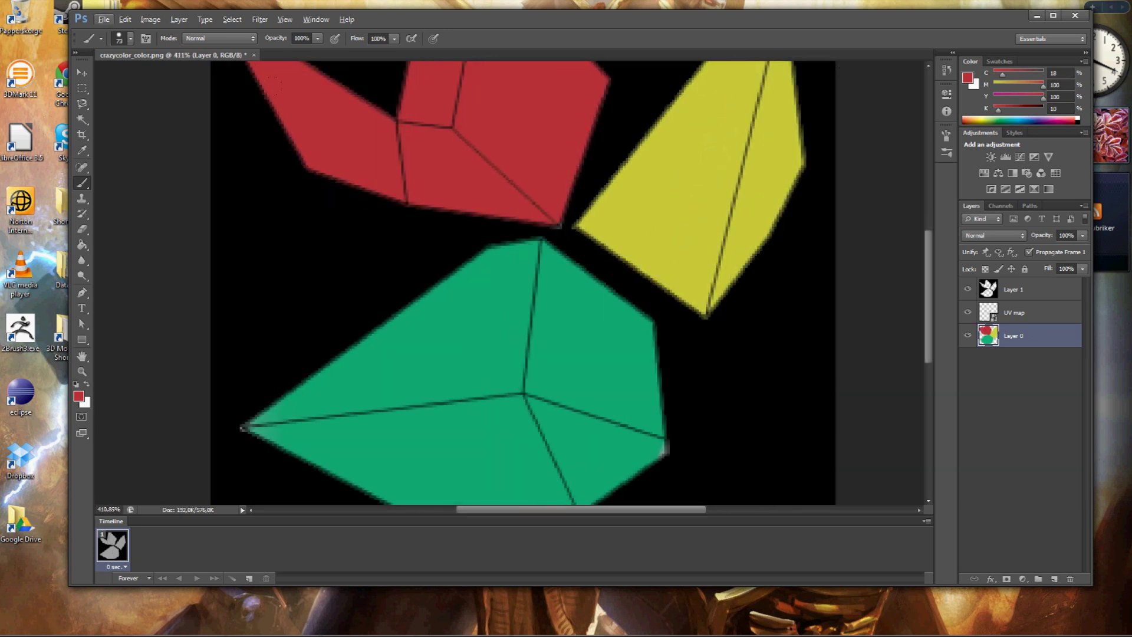
pyautogui.hotkey('alt', 'i')
pyautogui.press('Escape')
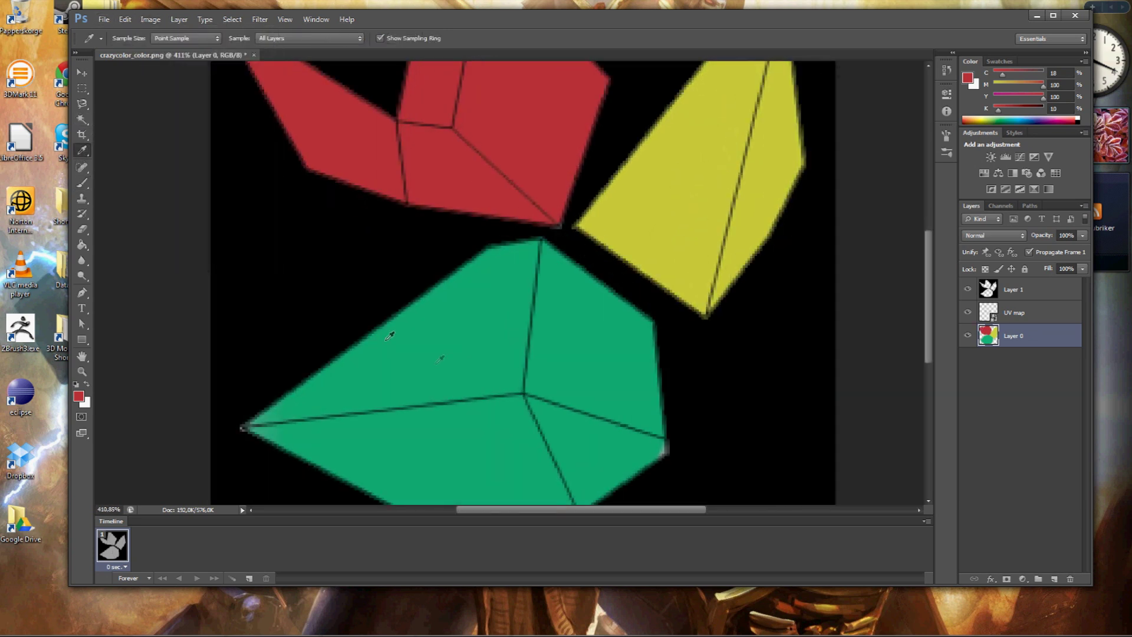
pyautogui.click(447, 349)
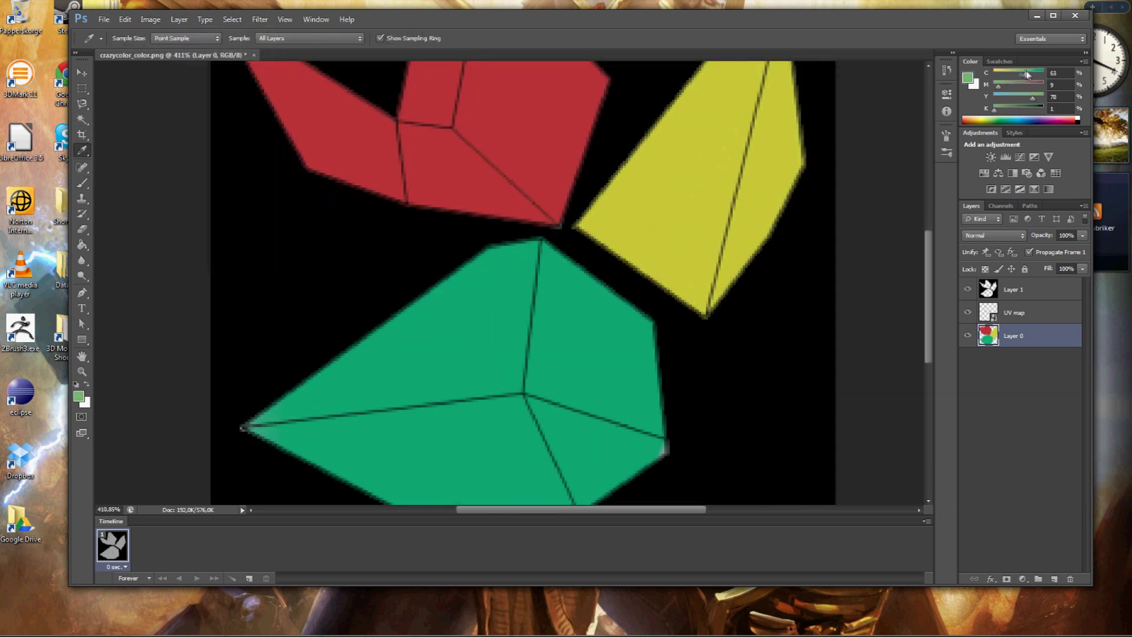
pyautogui.press('b')
pyautogui.press('F5')
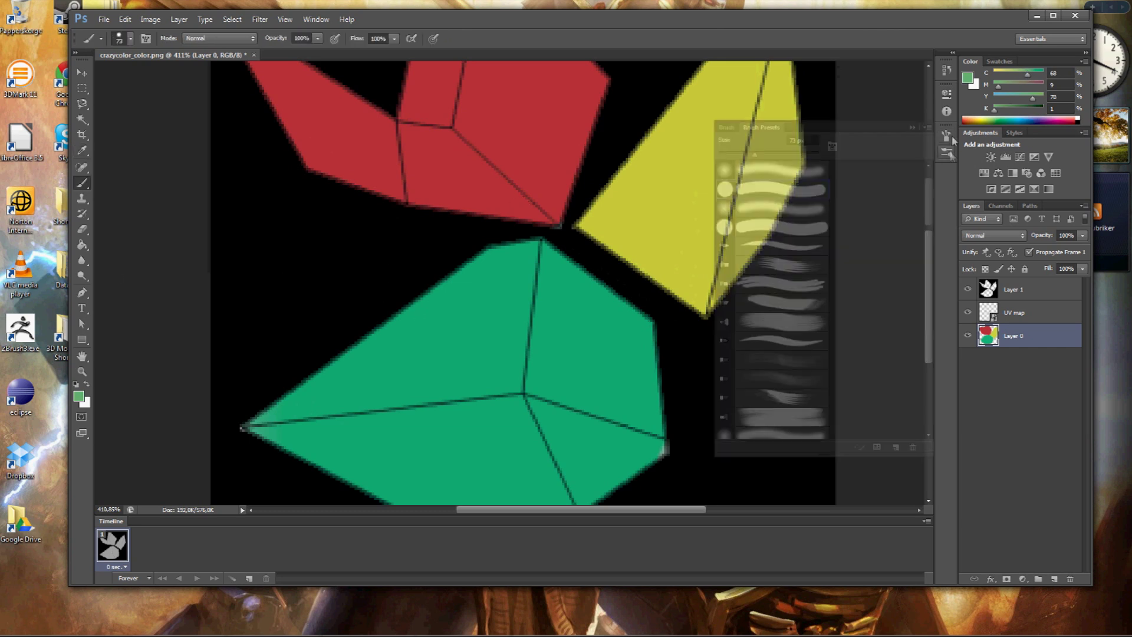
pyautogui.click(911, 127)
# Undo the oversized test stroke, reduce the brush to about 8 px, and paint light-green lines along the green island's inner UV edges.
pyautogui.moveTo(263, 423); pyautogui.dragTo(492, 397)
pyautogui.hotkey('ctrl', 'z')
pyautogui.click(946, 152)
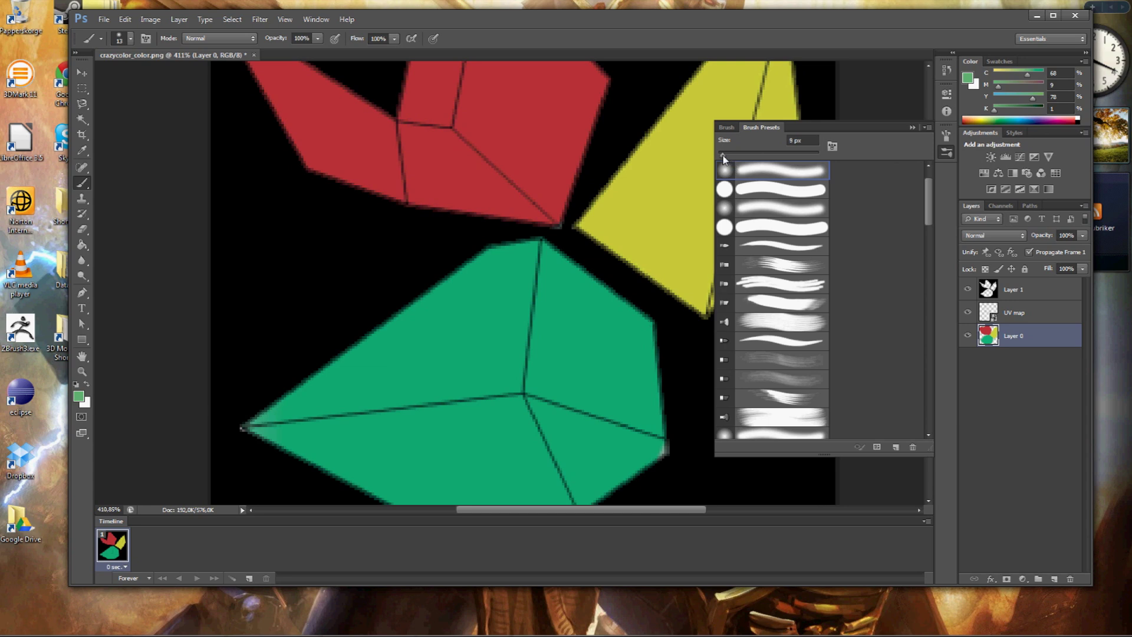
pyautogui.moveTo(723, 155); pyautogui.dragTo(721, 155)
pyautogui.press('F5')
pyautogui.moveTo(413, 406); pyautogui.dragTo(528, 389)
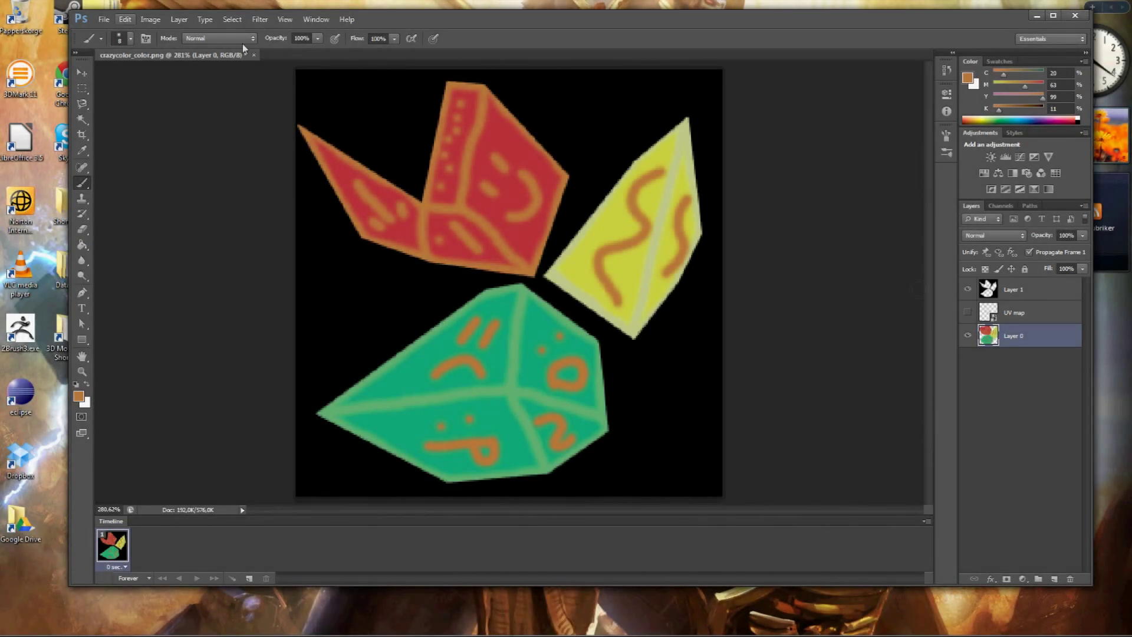
# Save the painted texture as a PNG copy named crazycolor_color in the Texture folder, replacing the existing file.
pyautogui.click(103, 19)
pyautogui.click(135, 159)
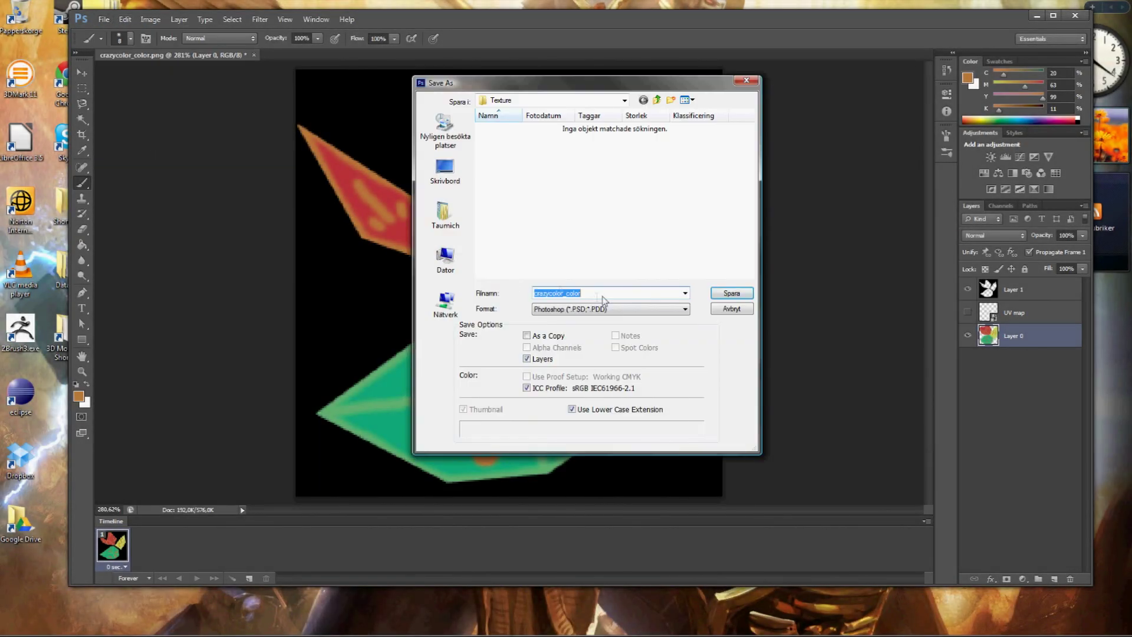
pyautogui.click(610, 308)
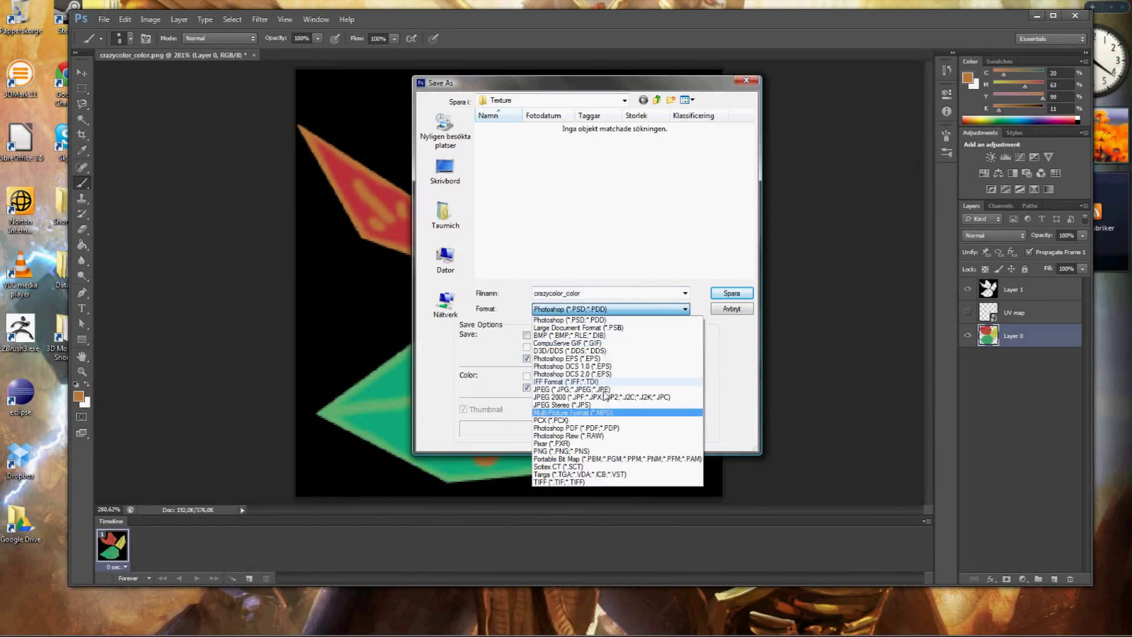
pyautogui.click(625, 450)
pyautogui.doubleClick(500, 140)
pyautogui.click(592, 233)
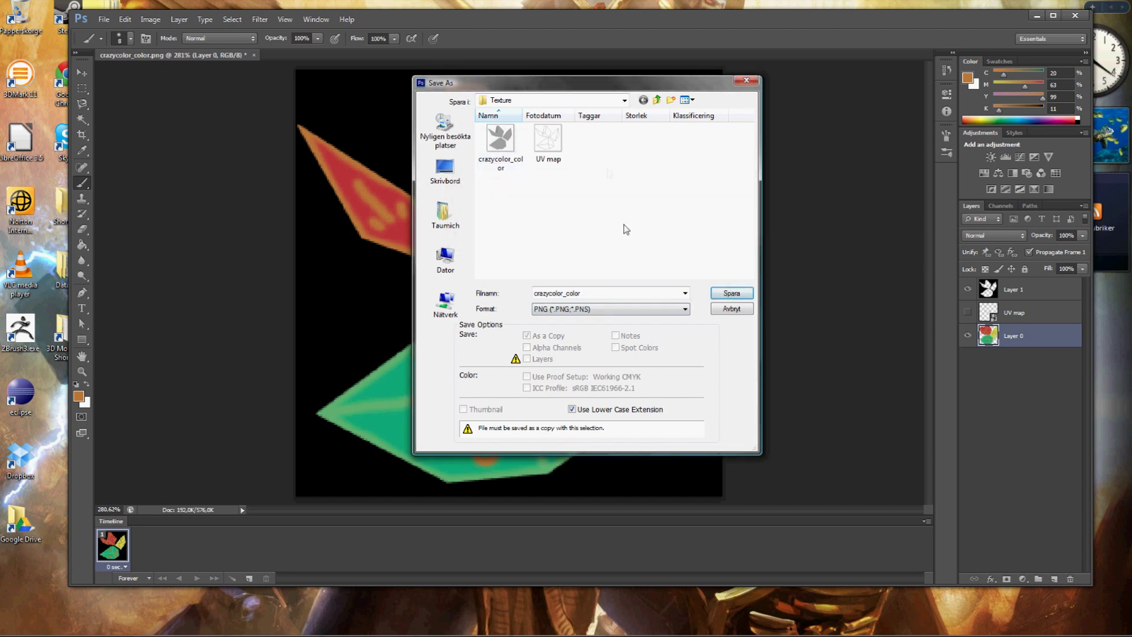
pyautogui.click(733, 295)
pyautogui.click(533, 232)
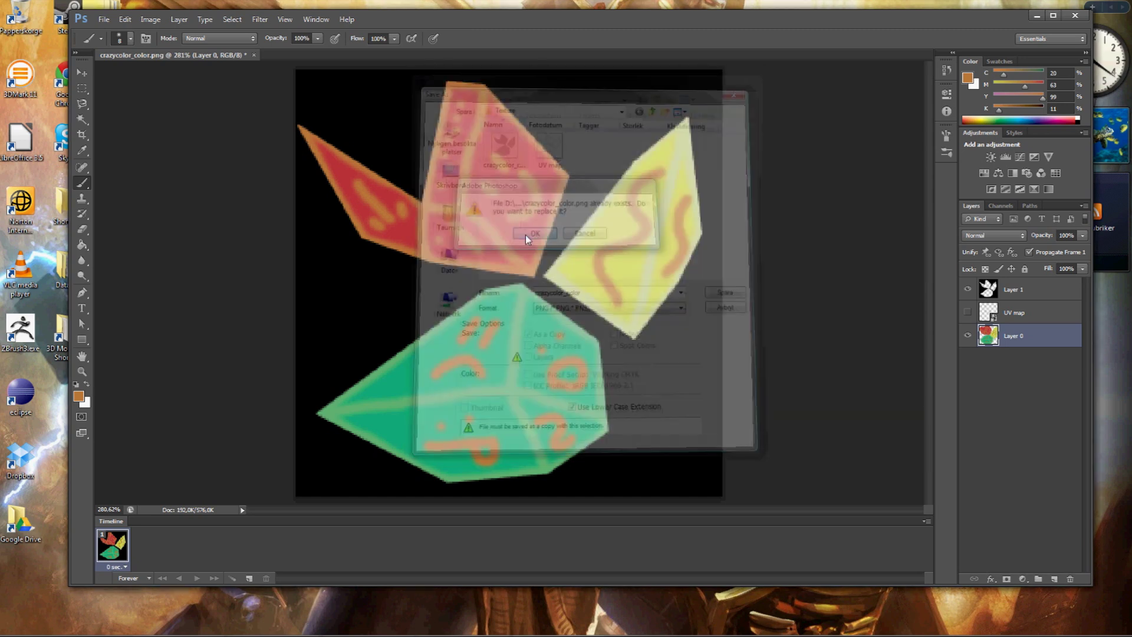
pyautogui.click(605, 199)
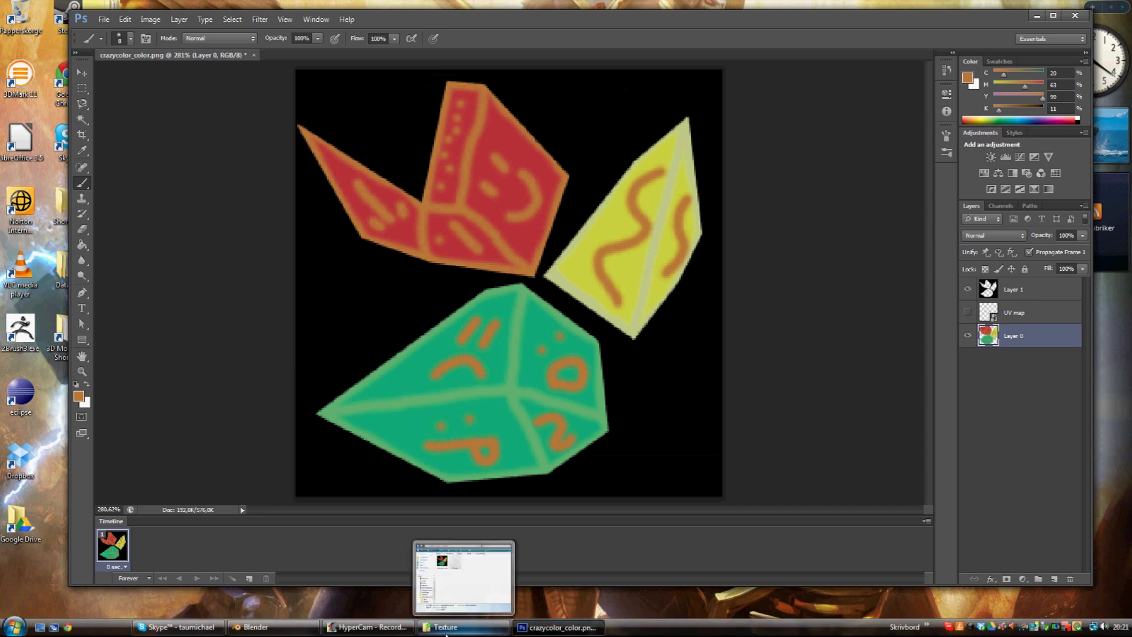
# Switch to Blender and reload the Crazytexture_color image in the UV editor.
pyautogui.click(260, 627)
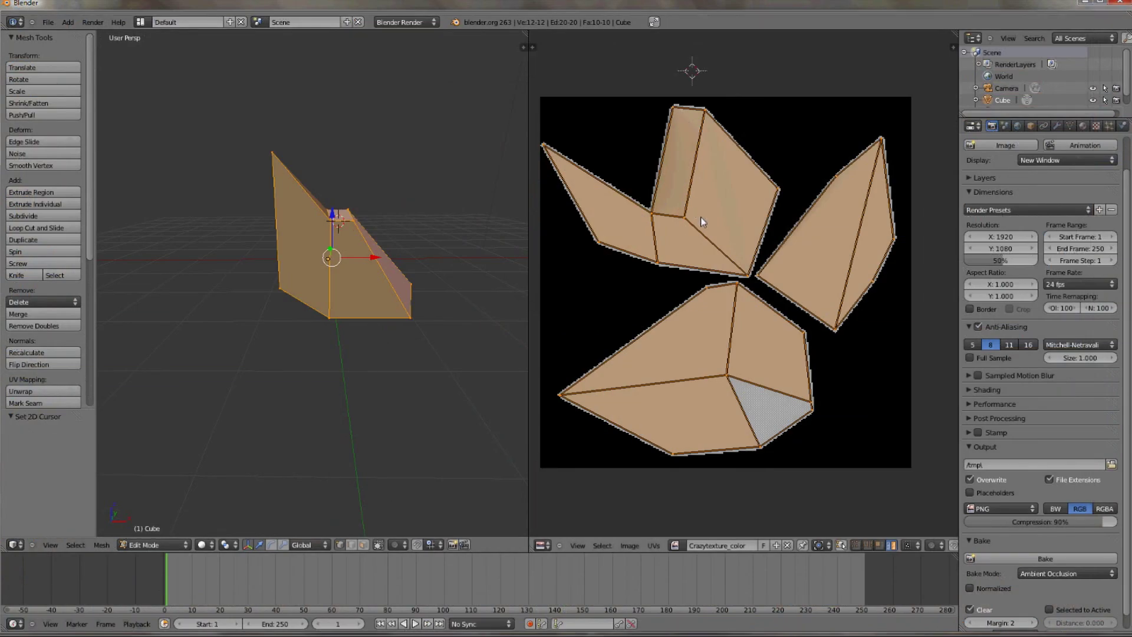
pyautogui.hotkey('alt', 'r')
pyautogui.moveTo(396, 416); pyautogui.dragTo(297, 453, button='middle')
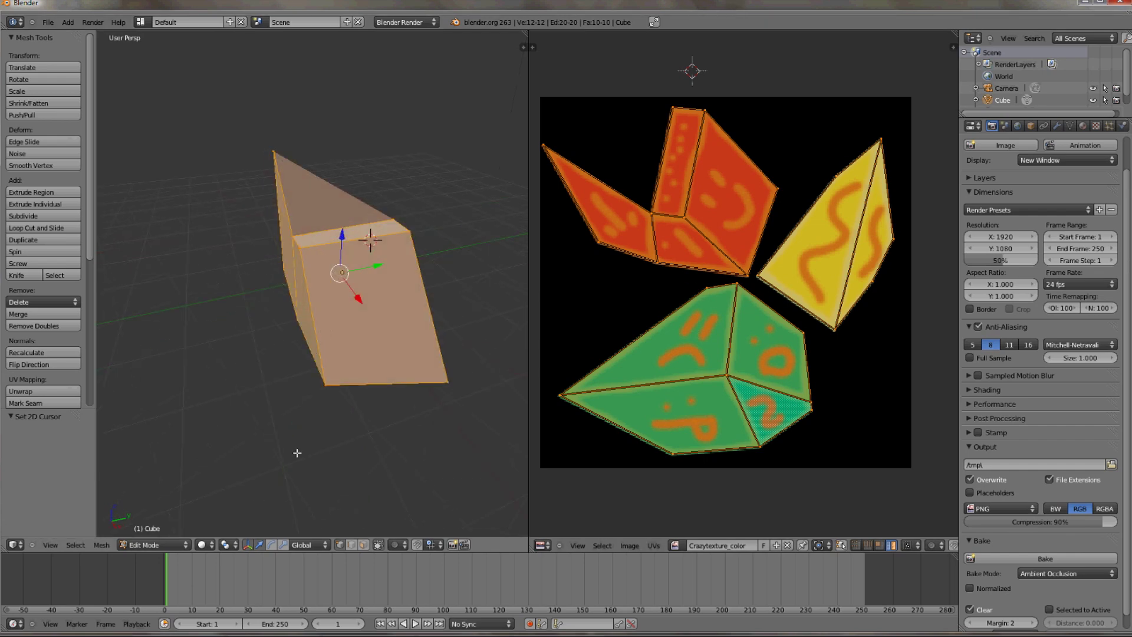
# Set the 3D view's viewport shading to Texture.
pyautogui.click(201, 545)
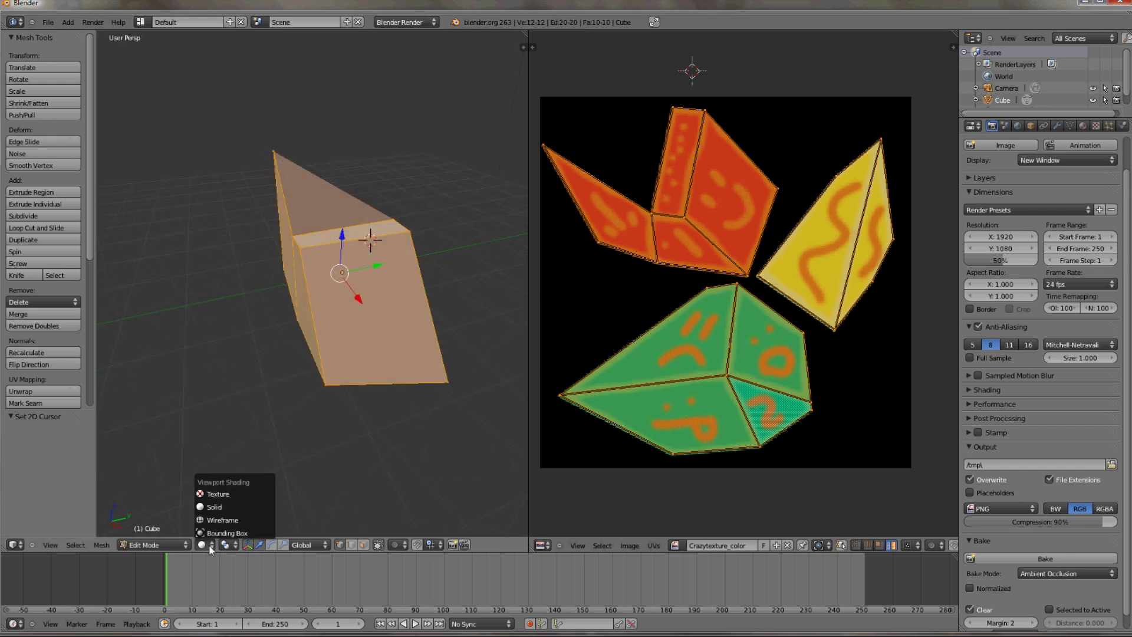
pyautogui.click(228, 495)
pyautogui.moveTo(228, 495); pyautogui.dragTo(491, 332, button='middle')
# Leave Edit Mode and delete the lamp from the scene.
pyautogui.press('Tab')
pyautogui.scroll(-7, 491, 332)
pyautogui.rightClick(337, 155)
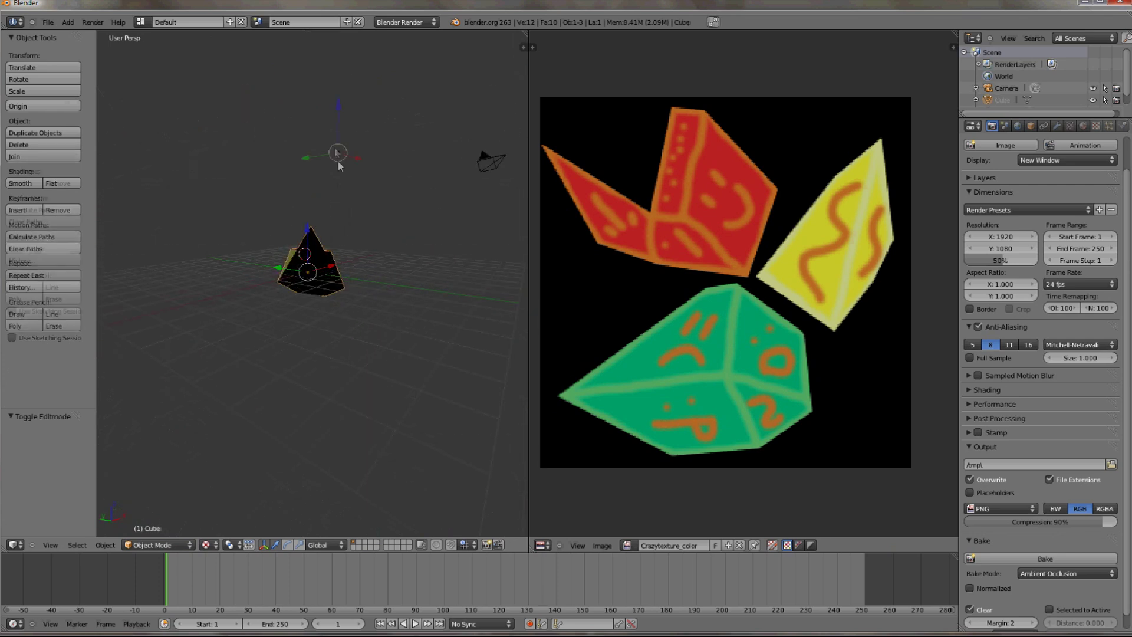
pyautogui.press('x')
pyautogui.click(339, 159)
pyautogui.moveTo(335, 169); pyautogui.dragTo(536, 10, button='middle')
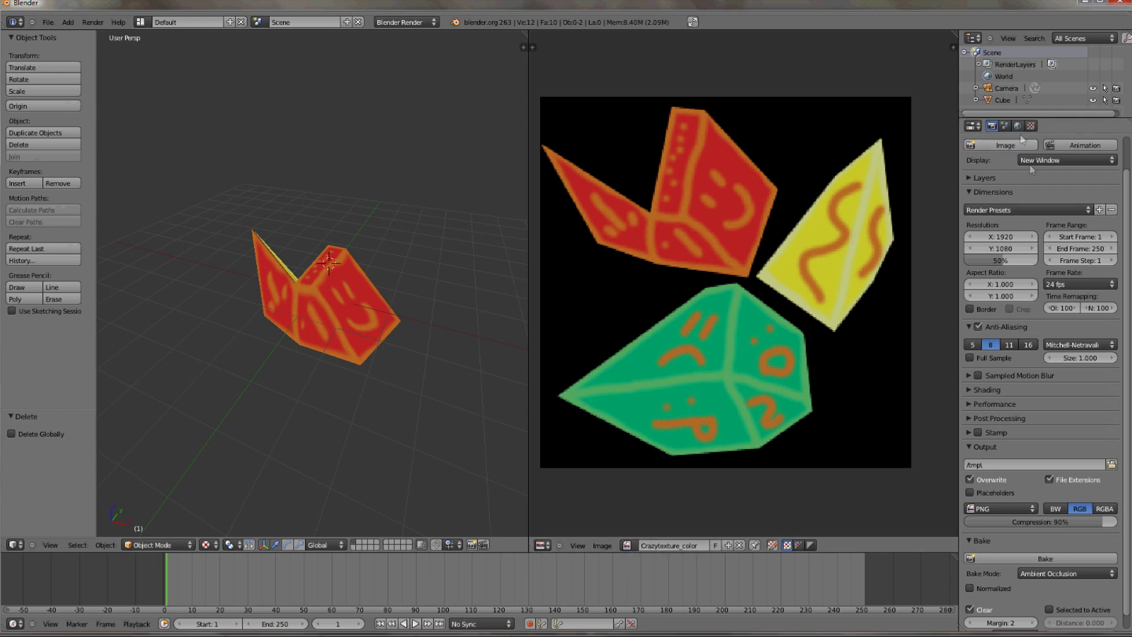
# Enter Edit Mode on the cube with all faces selected and set the bake mode to Normals.
pyautogui.press('Tab')
pyautogui.press('a')
pyautogui.click(1083, 126)
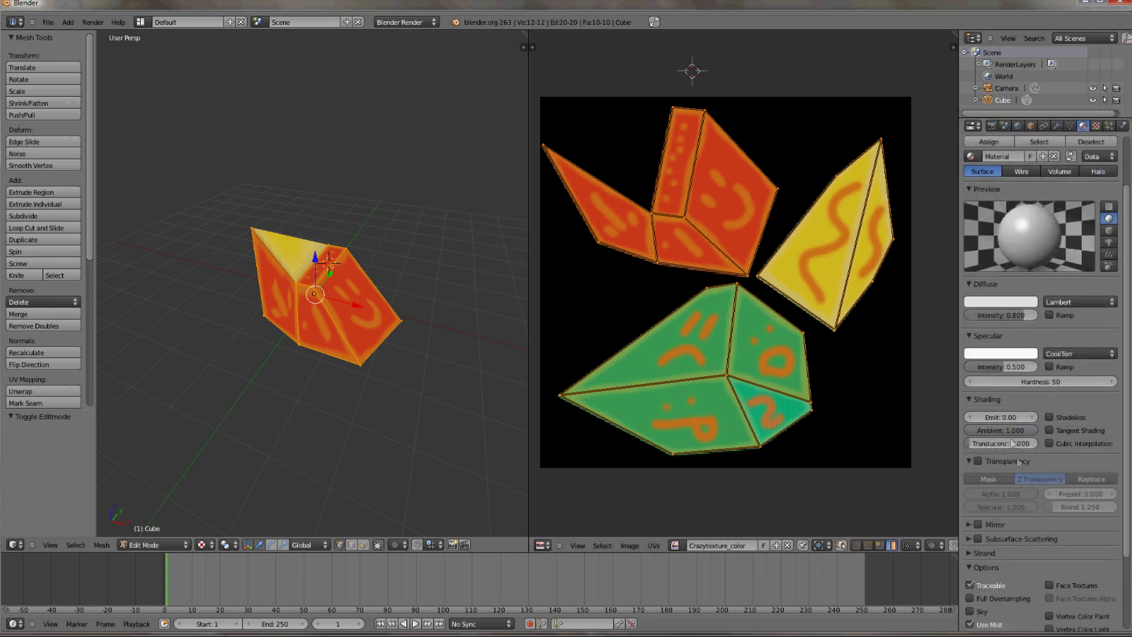
pyautogui.click(991, 126)
pyautogui.click(1055, 573)
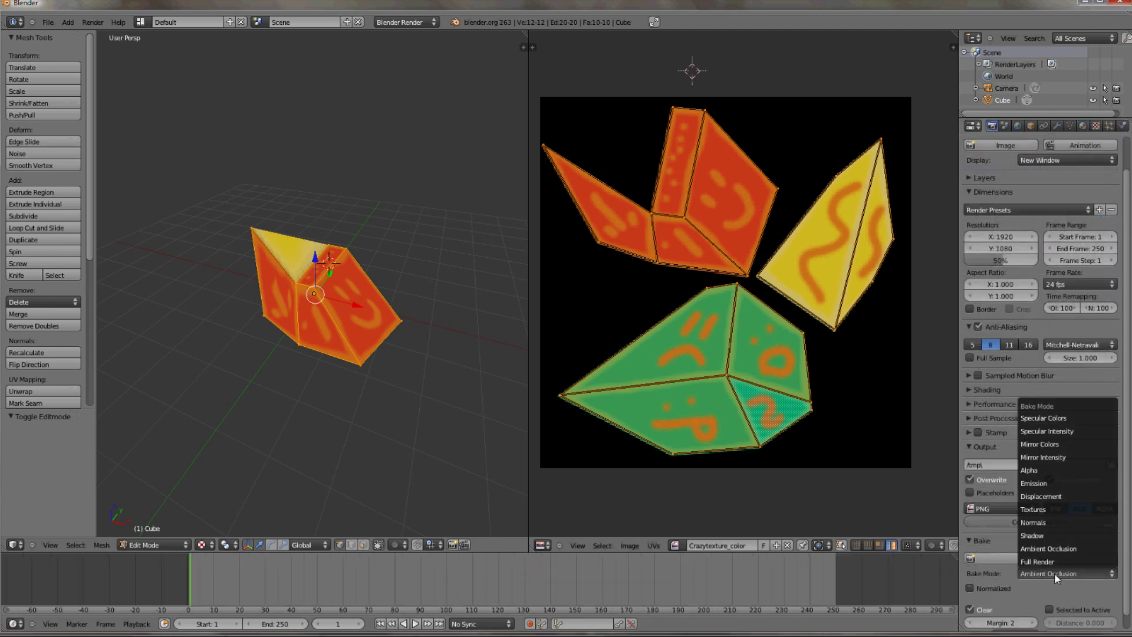
pyautogui.click(1032, 522)
# Create a new image named Normal with a width of 256 px and bake the normals into it.
pyautogui.click(675, 546)
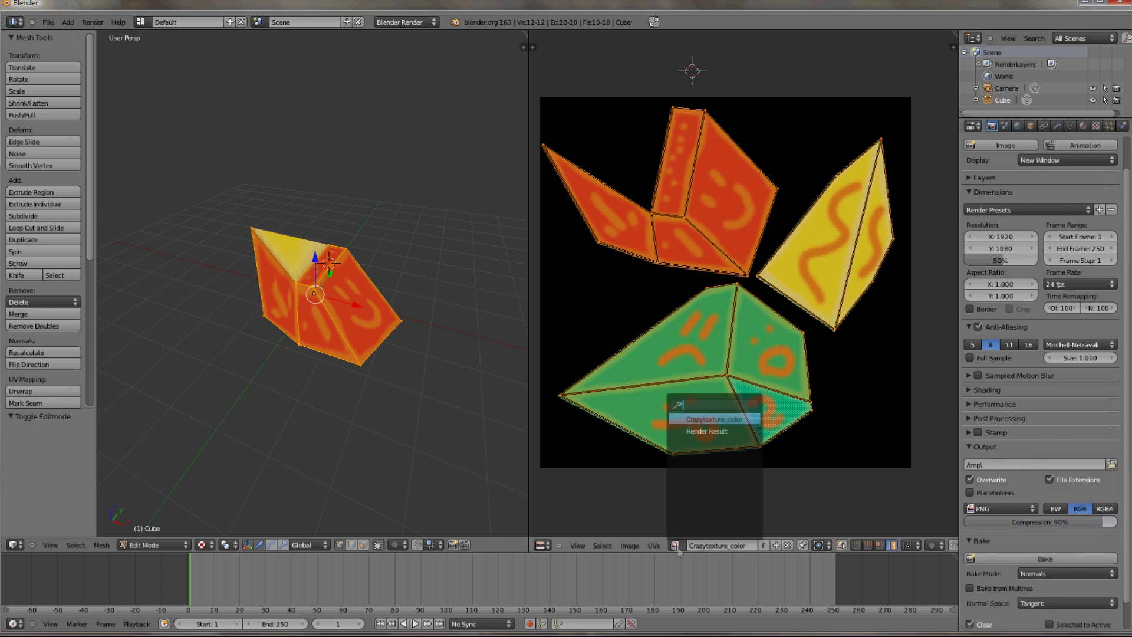
pyautogui.click(776, 546)
pyautogui.click(812, 514)
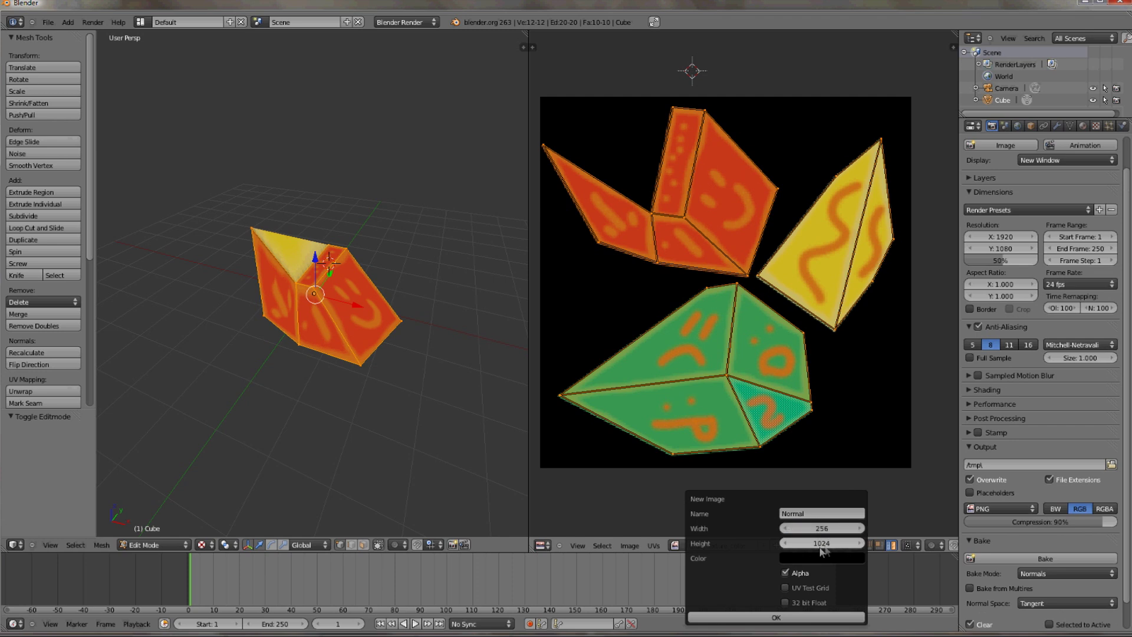
pyautogui.click(777, 617)
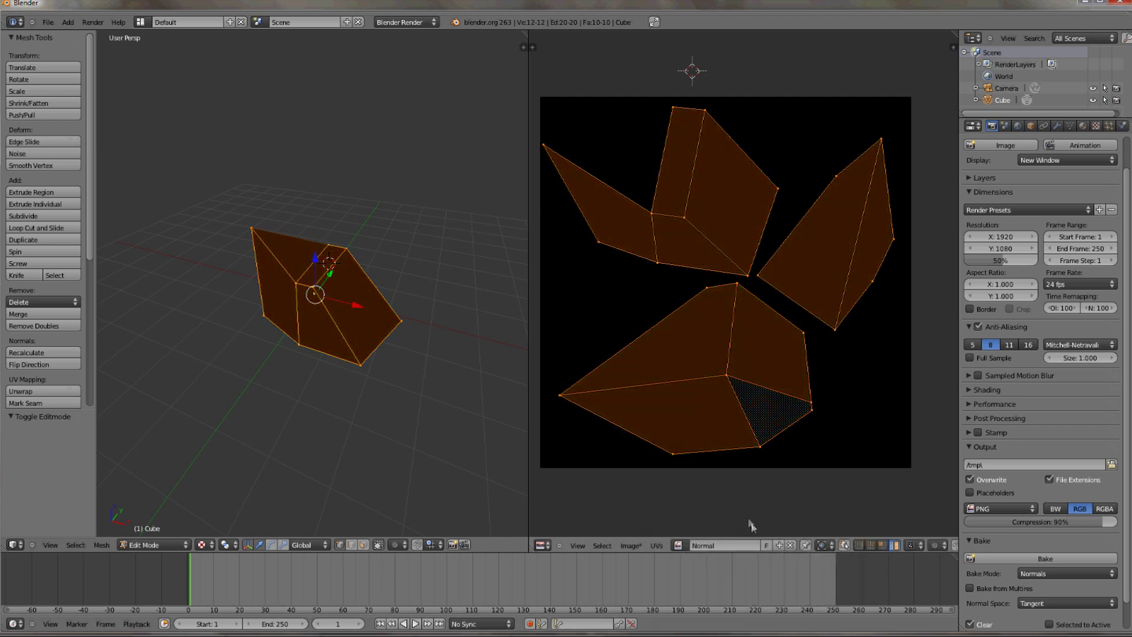
pyautogui.click(1041, 557)
# Leave Edit Mode and examine the baked normal map on the model from several angles.
pyautogui.scroll(6, 399, 356)
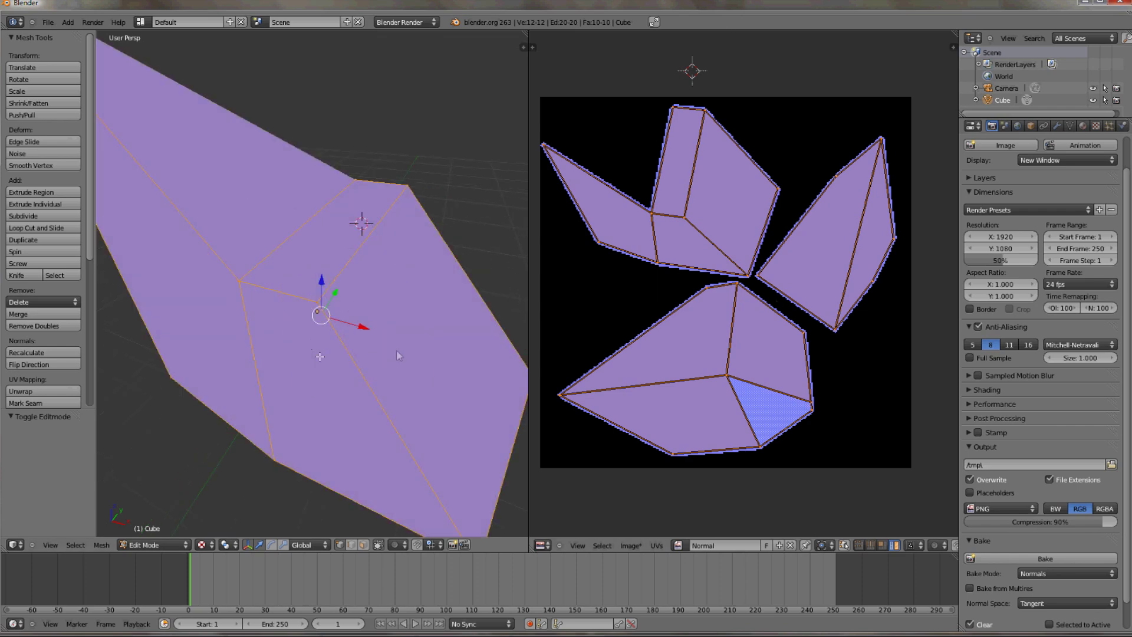
pyautogui.scroll(-3, 399, 356)
pyautogui.scroll(-1, 566, 365)
pyautogui.scroll(2, 441, 375)
pyautogui.scroll(3, 735, 358)
pyautogui.scroll(-2, 736, 348)
pyautogui.press('Tab')
pyautogui.moveTo(377, 362); pyautogui.dragTo(525, 346, button='middle')
pyautogui.scroll(-5, 224, 289)
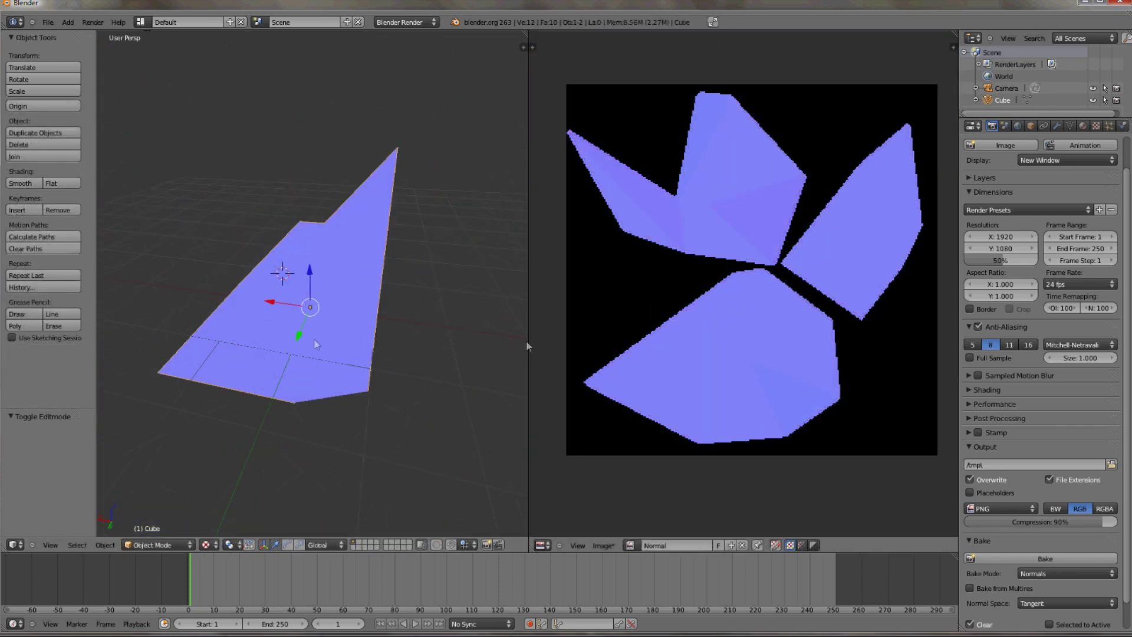
pyautogui.moveTo(428, 632)
pyautogui.moveTo(483, 348); pyautogui.dragTo(425, 342, button='middle')
# Save the baked normal image as crazycolor_normal.png in the Texture folder and switch back to Photoshop.
pyautogui.click(629, 544)
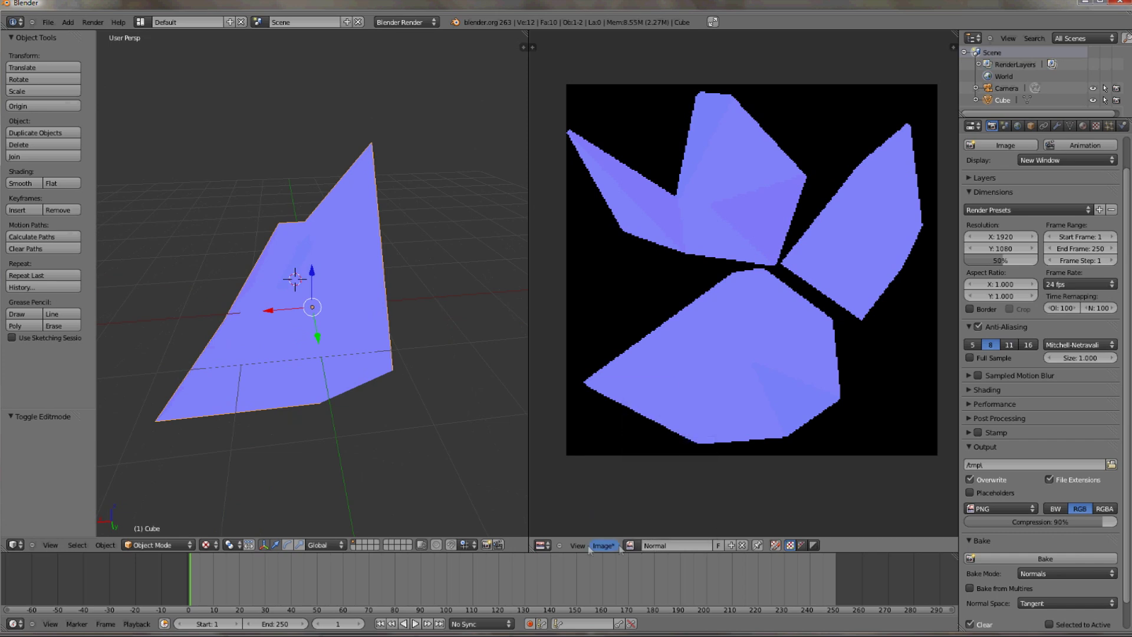
pyautogui.click(603, 544)
pyautogui.click(647, 476)
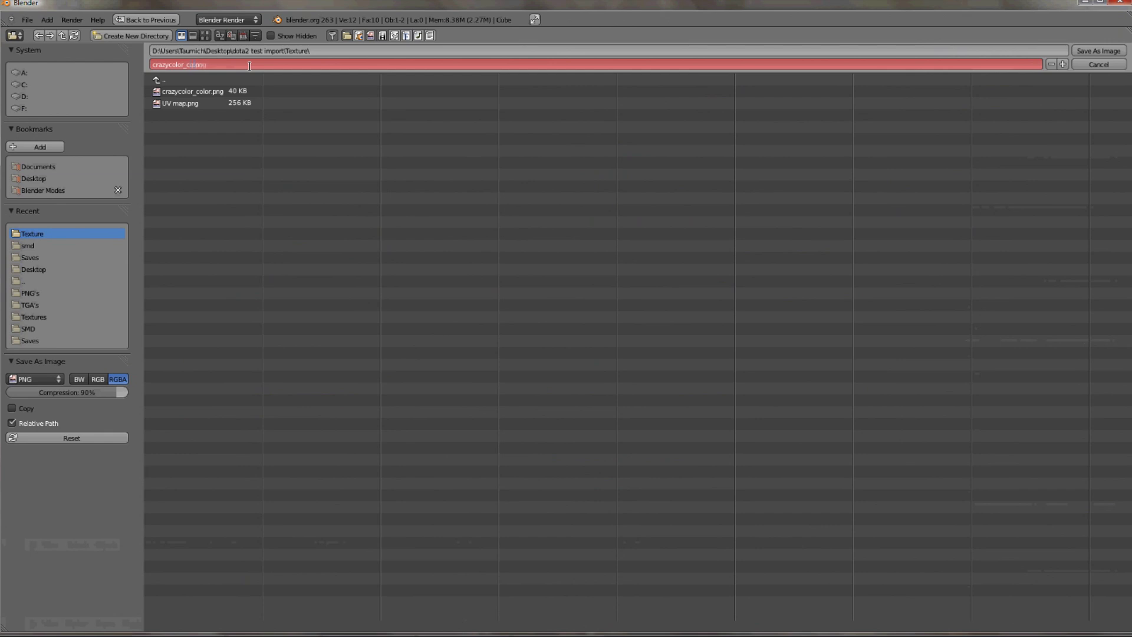
pyautogui.press('Return')
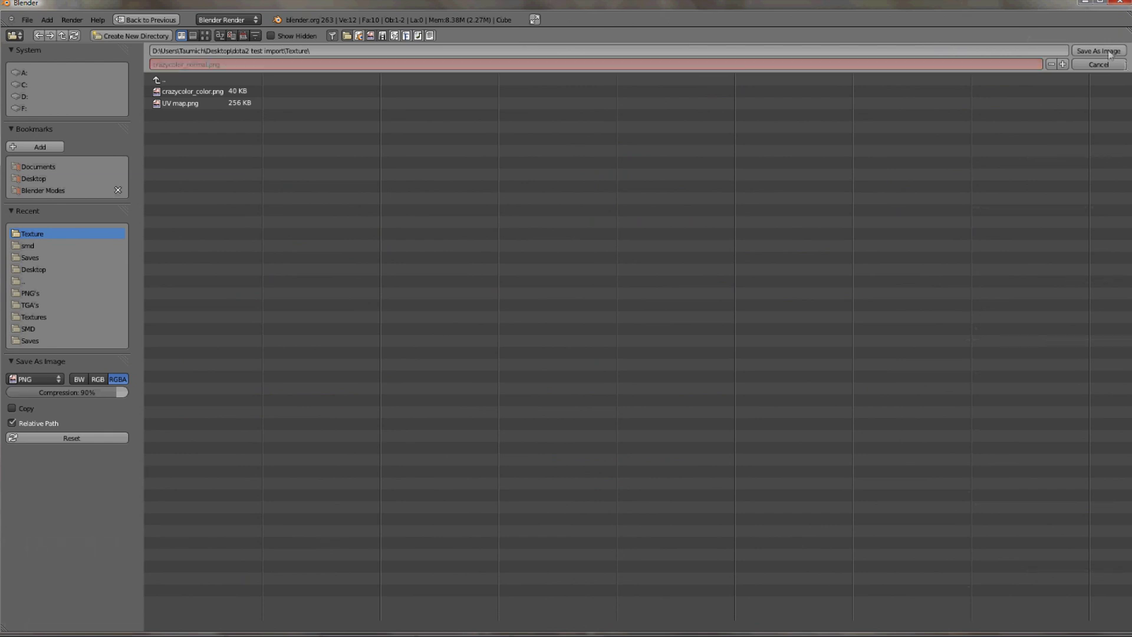
pyautogui.click(1098, 51)
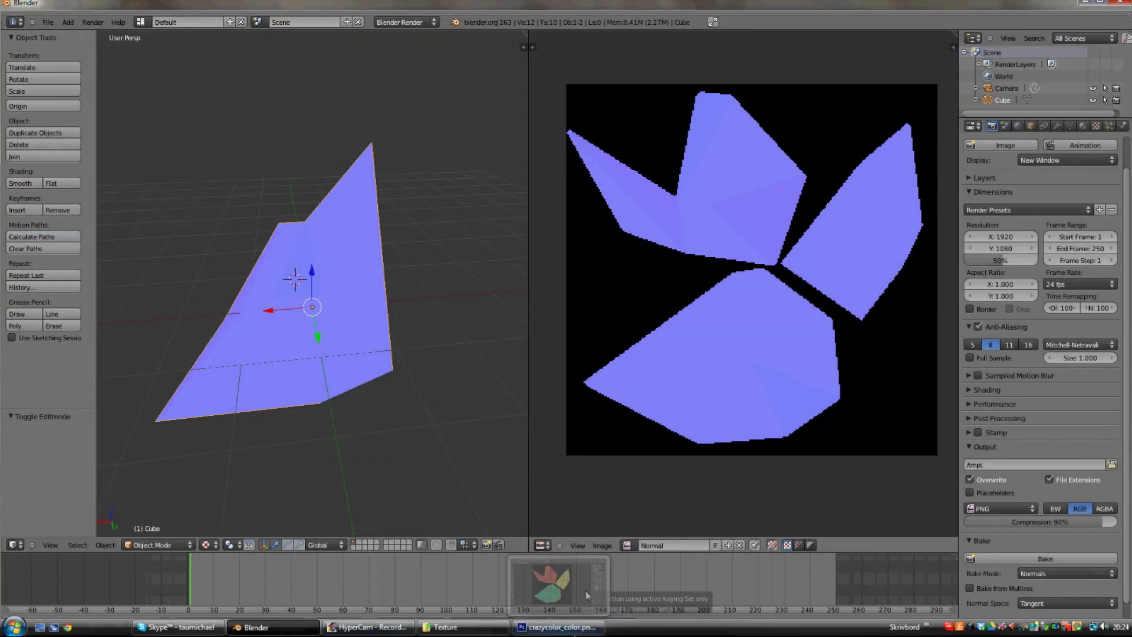
pyautogui.click(1086, 2)
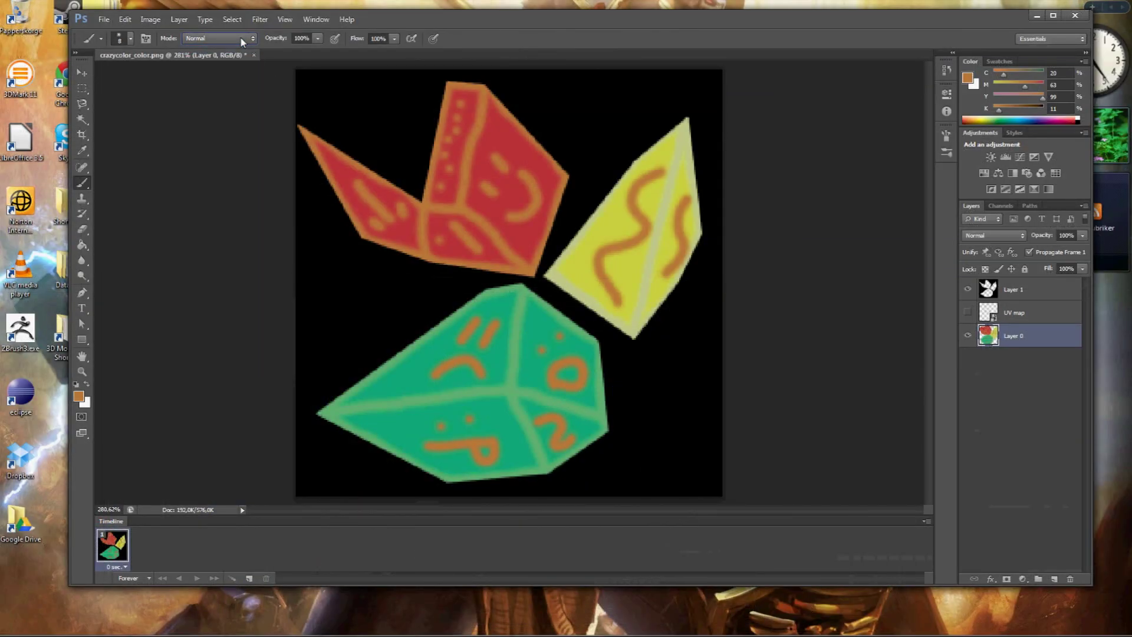
# Check the saved crazycolor_normal image in the Texture folder, then return to the color texture in Photoshop.
pyautogui.click(241, 38)
pyautogui.click(247, 39)
pyautogui.click(233, 42)
pyautogui.click(615, 17)
pyautogui.click(442, 626)
pyautogui.click(750, 165)
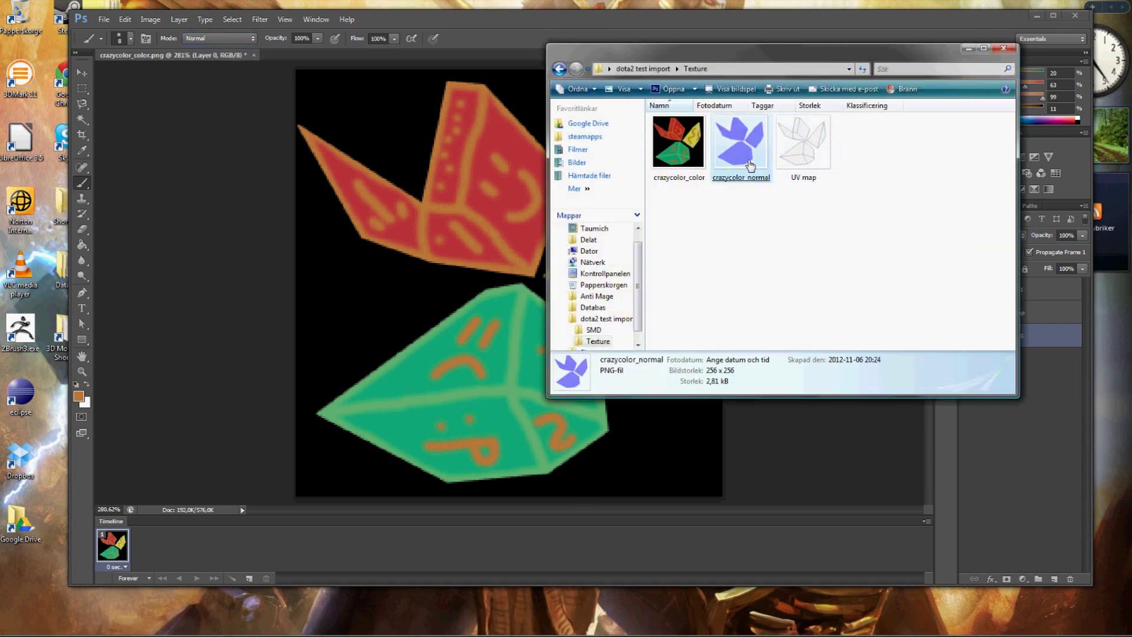
pyautogui.click(968, 49)
# Save the layered color texture in Photoshop PSD format as crazycolor_mask1 in the Texture folder, keeping Maximize Compatibility enabled.
pyautogui.click(104, 19)
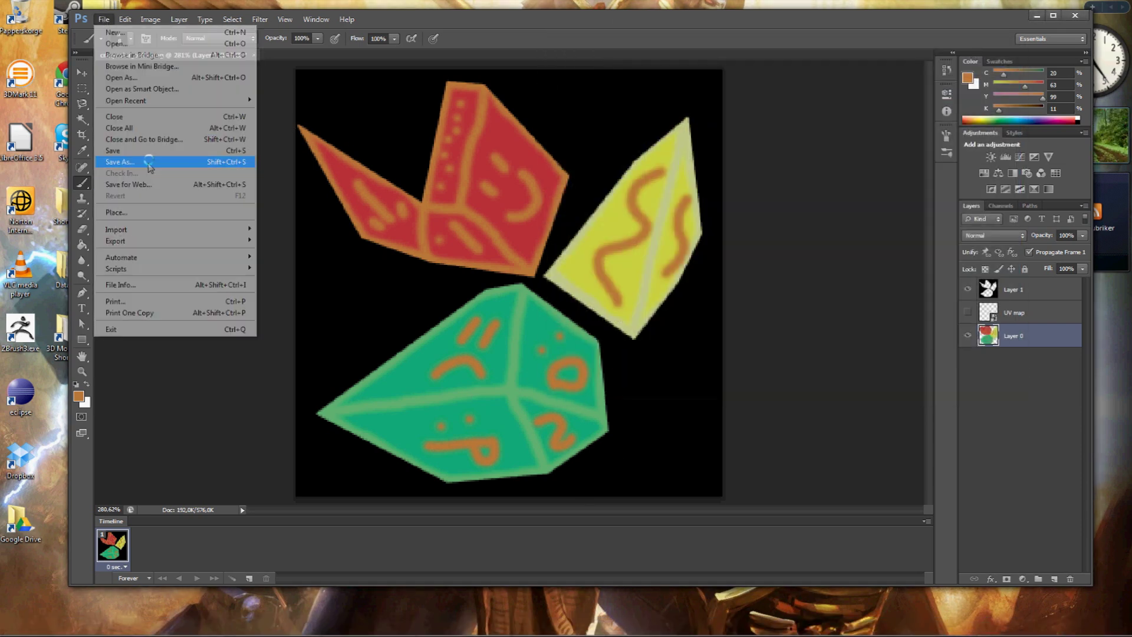
pyautogui.click(126, 156)
pyautogui.click(595, 290)
pyautogui.press('BackSpace')
pyautogui.press('BackSpace')
pyautogui.press('BackSpace')
pyautogui.press('BackSpace')
pyautogui.press('BackSpace')
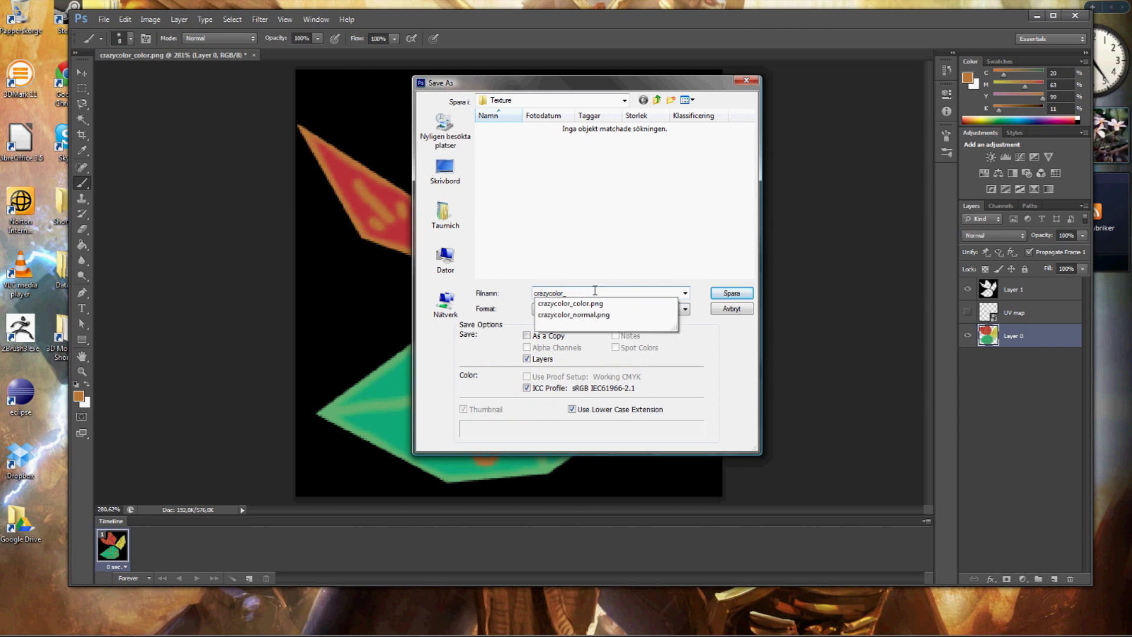
pyautogui.write('mask1')
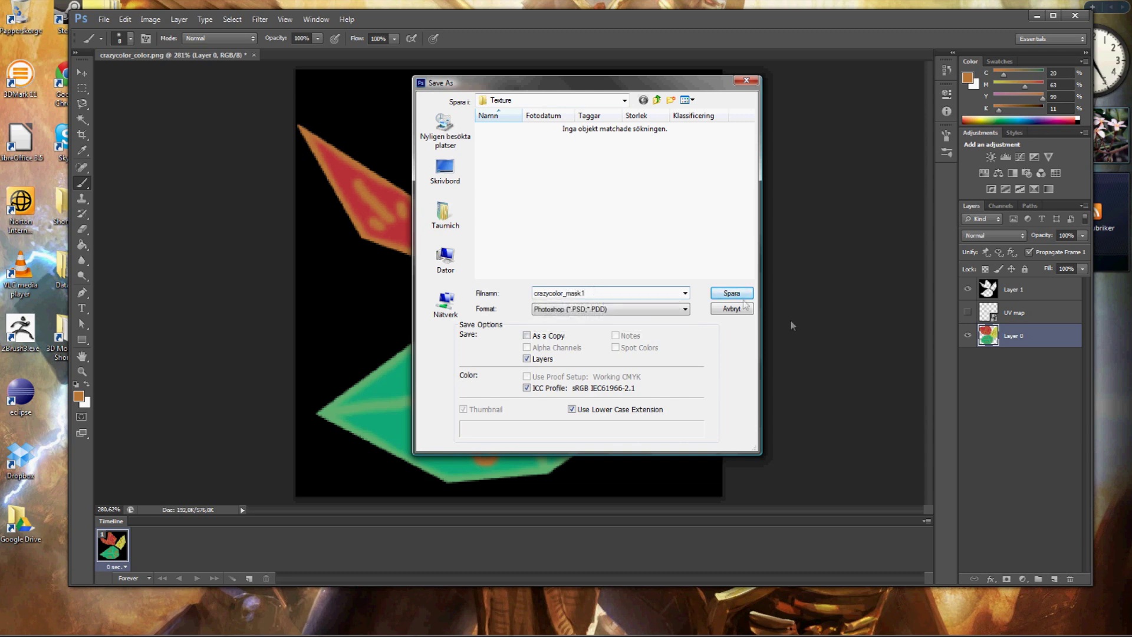
pyautogui.press('Return')
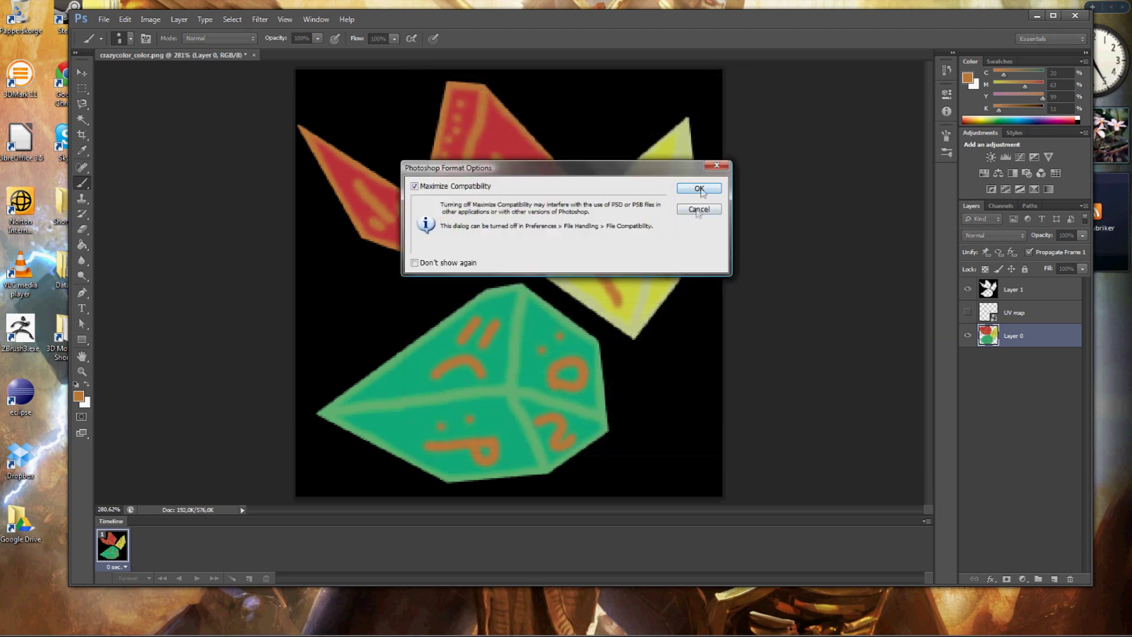
pyautogui.press('Return')
# Save a PNG copy of the texture as crazycolor_mask1.png in the Texture folder.
pyautogui.click(104, 19)
pyautogui.click(120, 161)
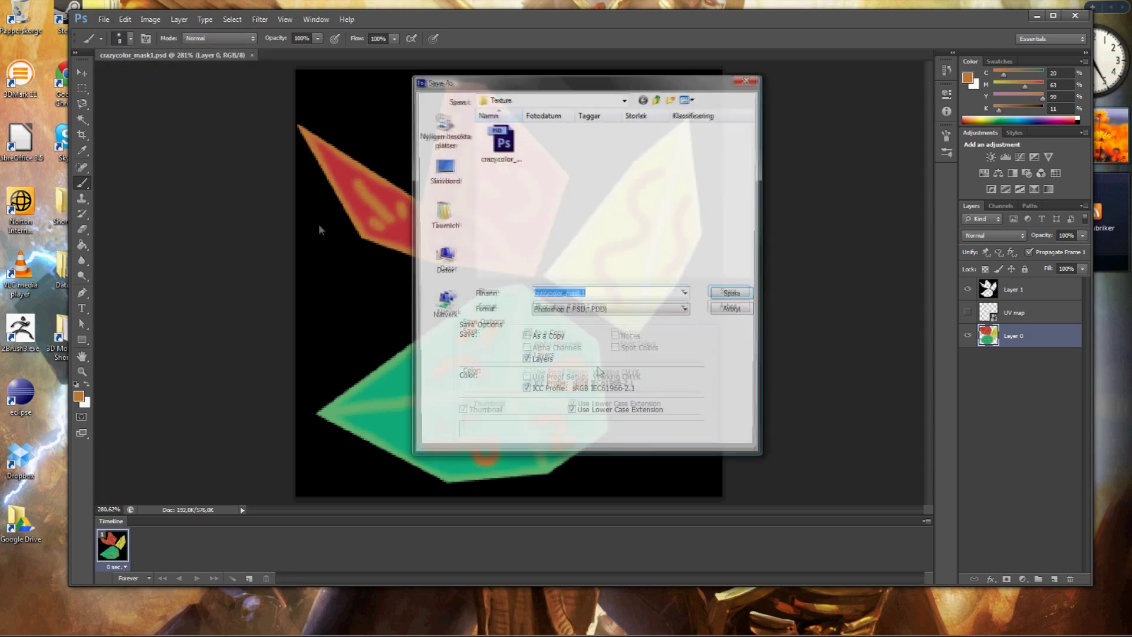
pyautogui.click(610, 309)
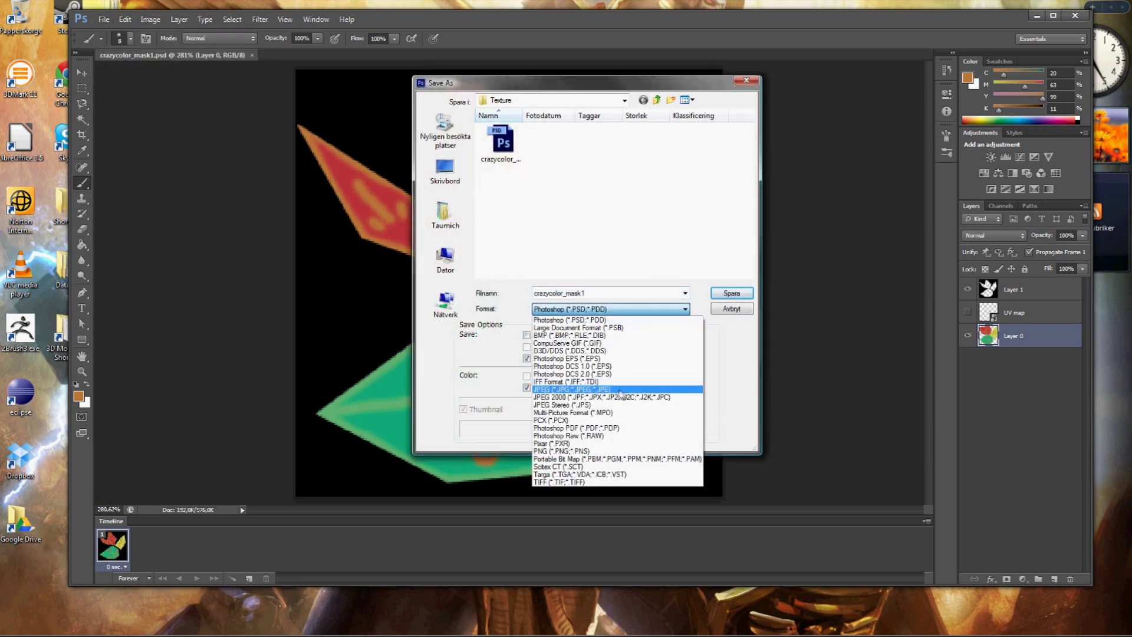
pyautogui.click(636, 451)
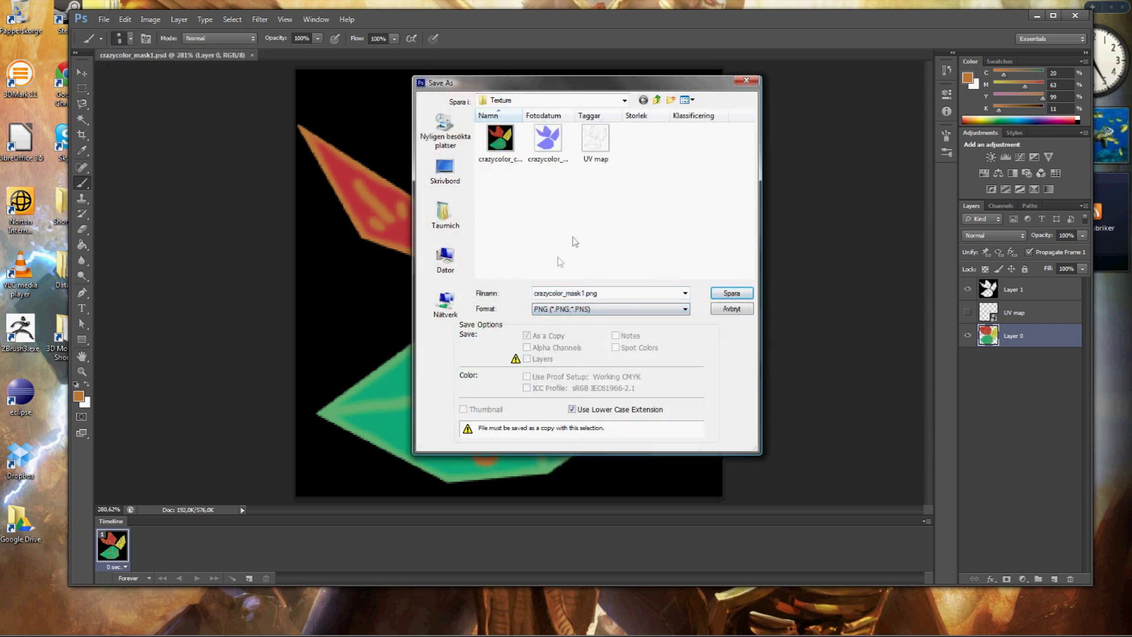
pyautogui.click(732, 293)
pyautogui.click(600, 197)
# Save another PNG copy of the texture named crazycolor_mask2.png in the Texture folder.
pyautogui.click(104, 19)
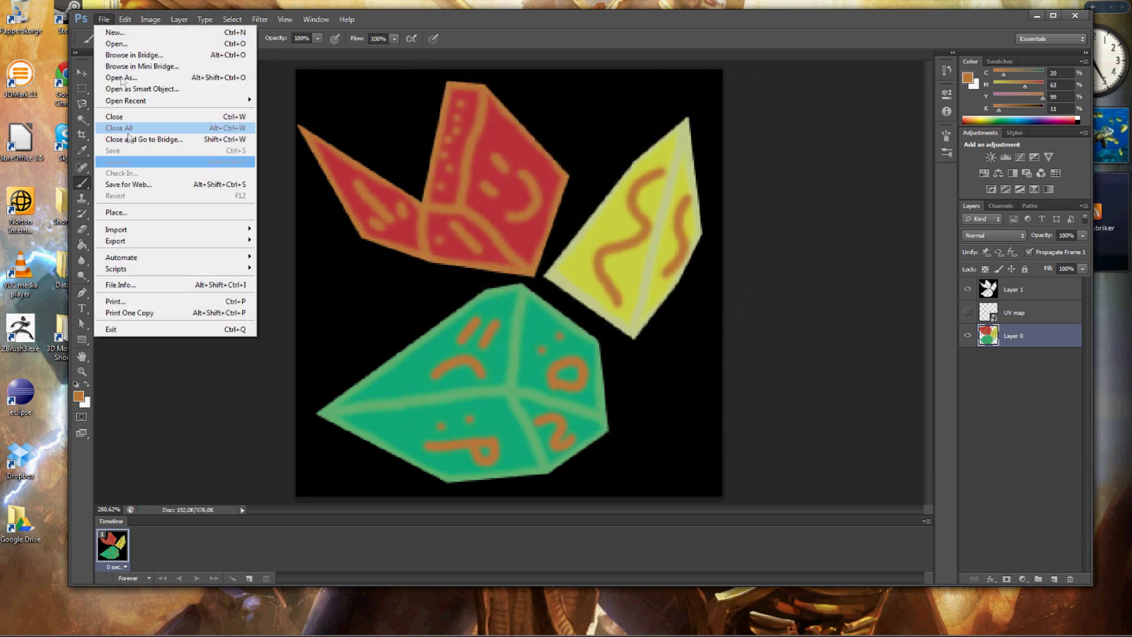
pyautogui.click(150, 162)
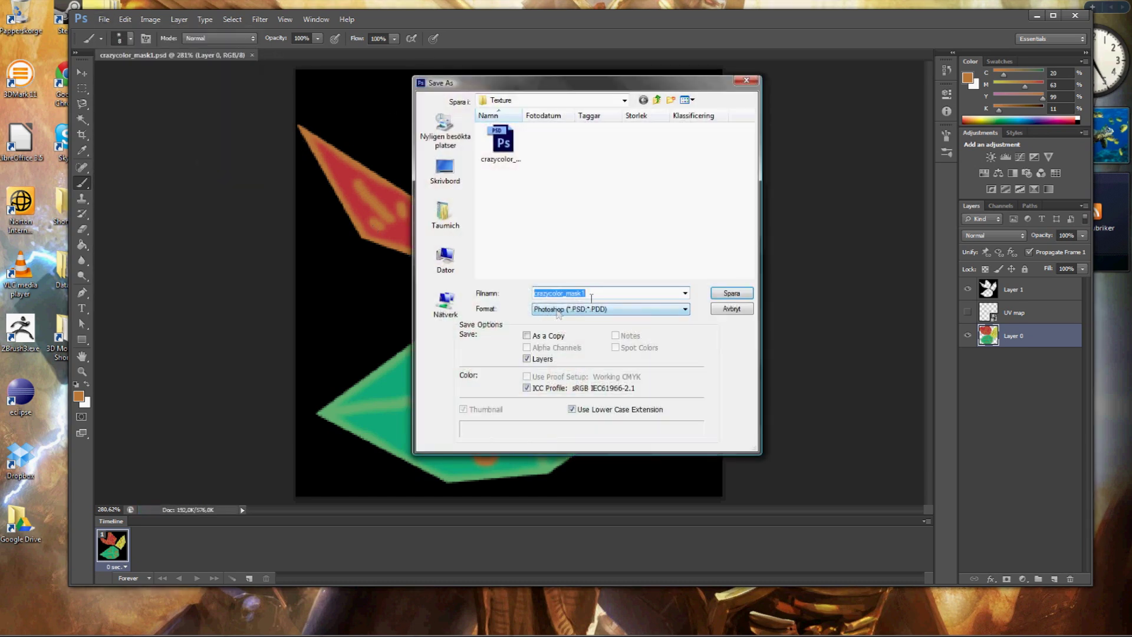
pyautogui.click(604, 309)
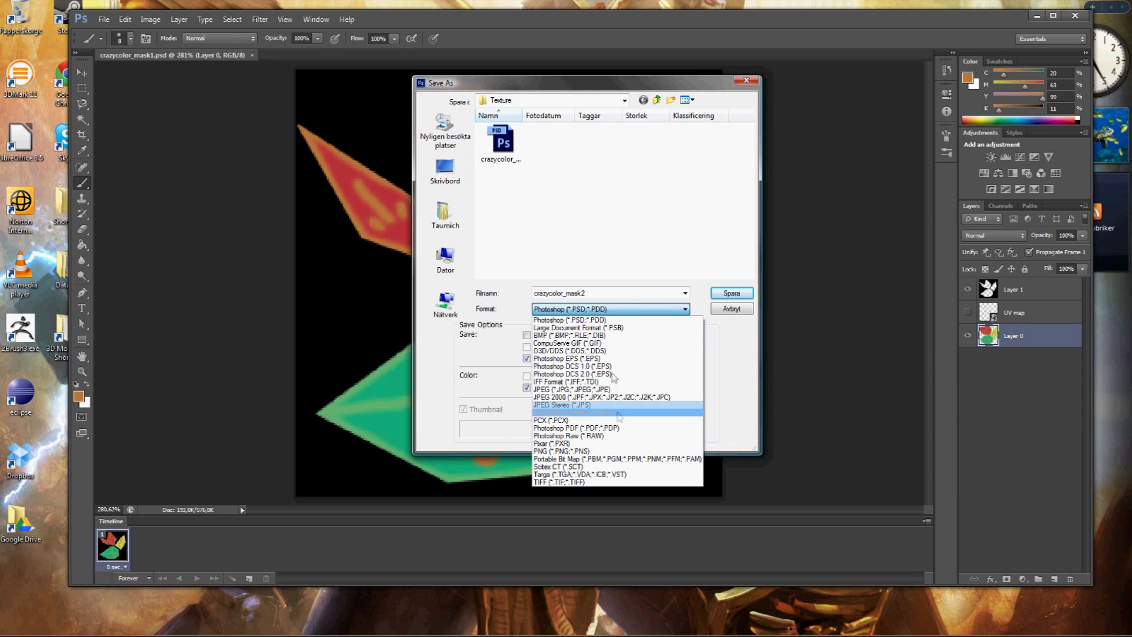
pyautogui.click(630, 452)
pyautogui.click(732, 293)
pyautogui.click(600, 197)
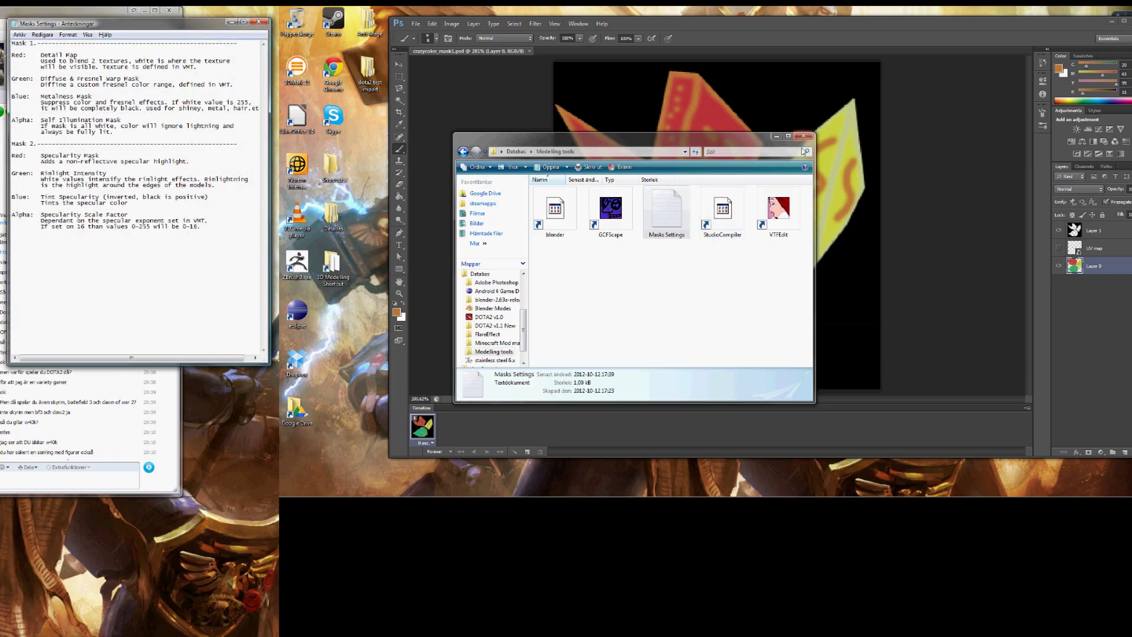
# Close the Modelling tools folder, place the Masks Settings notes beside Photoshop and highlight the Mask 1 Detail Map description.
pyautogui.click(802, 136)
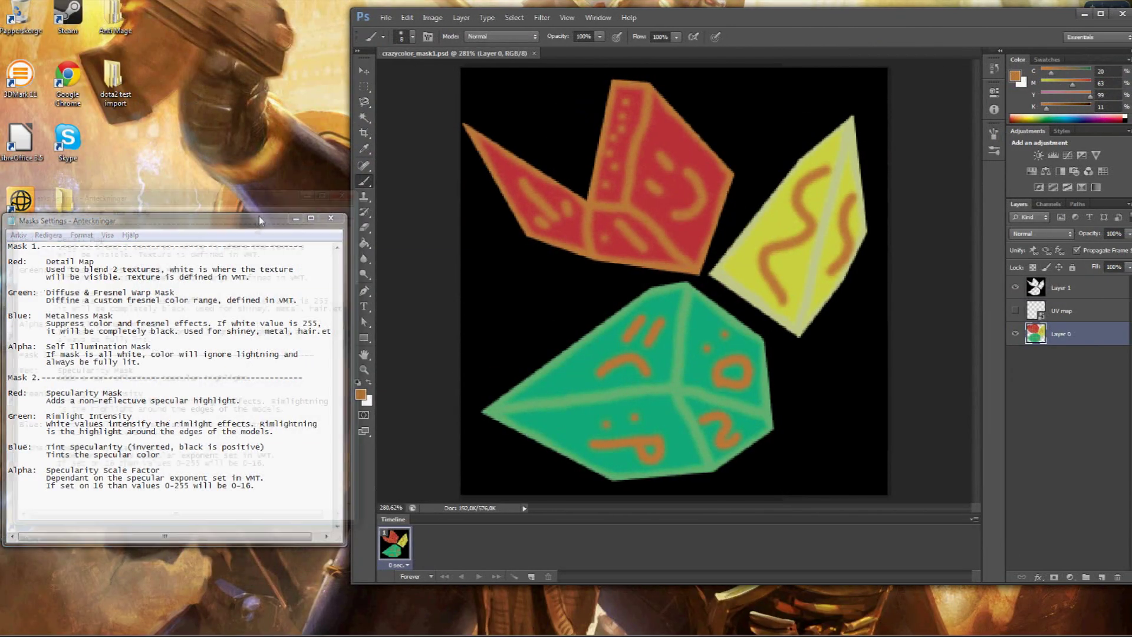
pyautogui.moveTo(259, 216); pyautogui.dragTo(259, 26)
pyautogui.moveTo(695, 22); pyautogui.dragTo(691, 15)
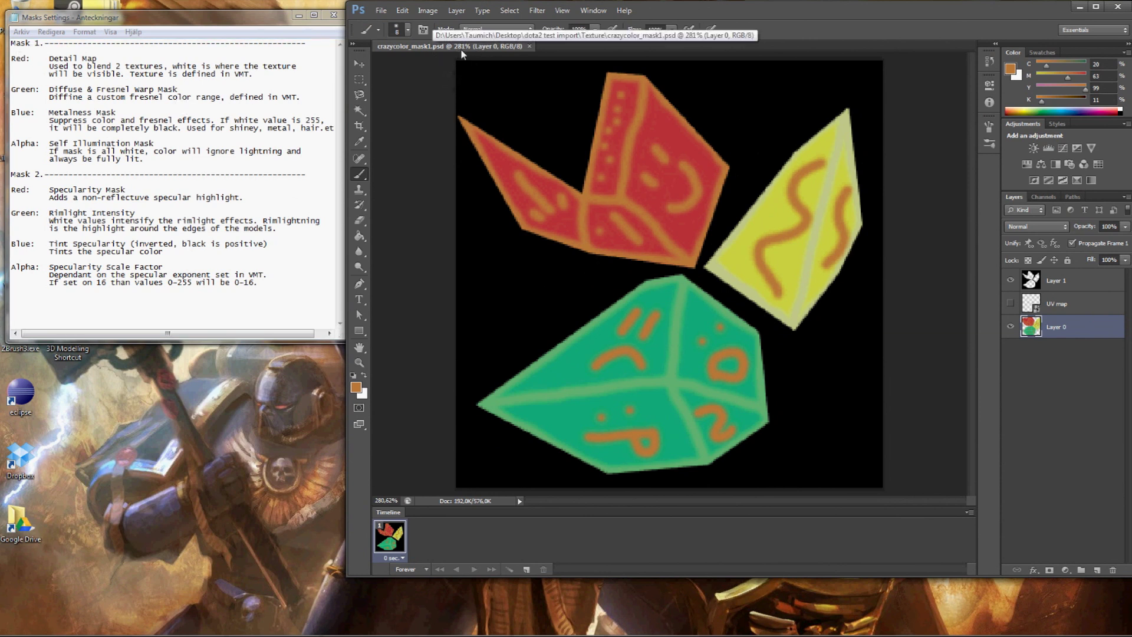
pyautogui.moveTo(73, 58); pyautogui.dragTo(254, 74)
# Isolate the Red channel of crazycolor_mask1.psd and paint it entirely black with a hard round brush of about 94 px.
pyautogui.click(1053, 198)
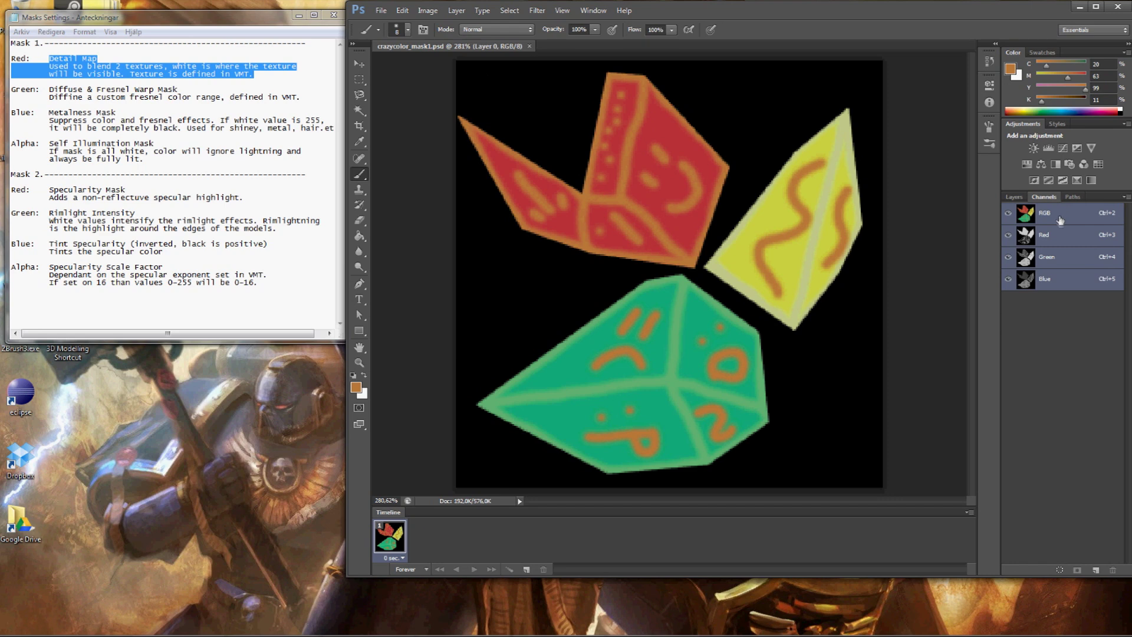
pyautogui.click(1055, 235)
pyautogui.click(1013, 197)
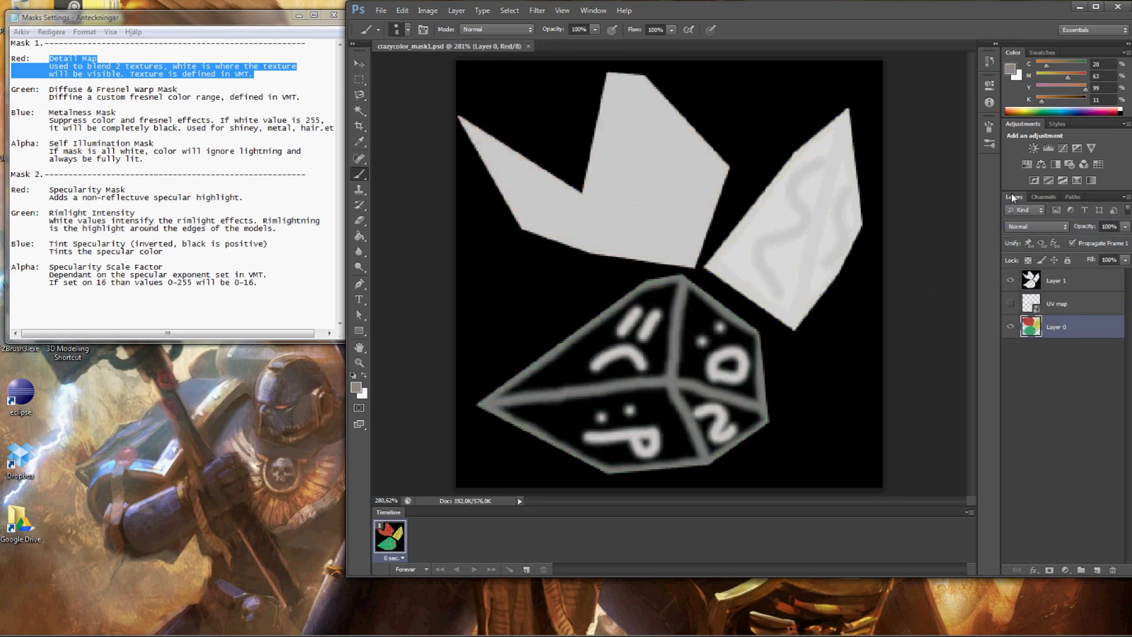
pyautogui.click(1043, 197)
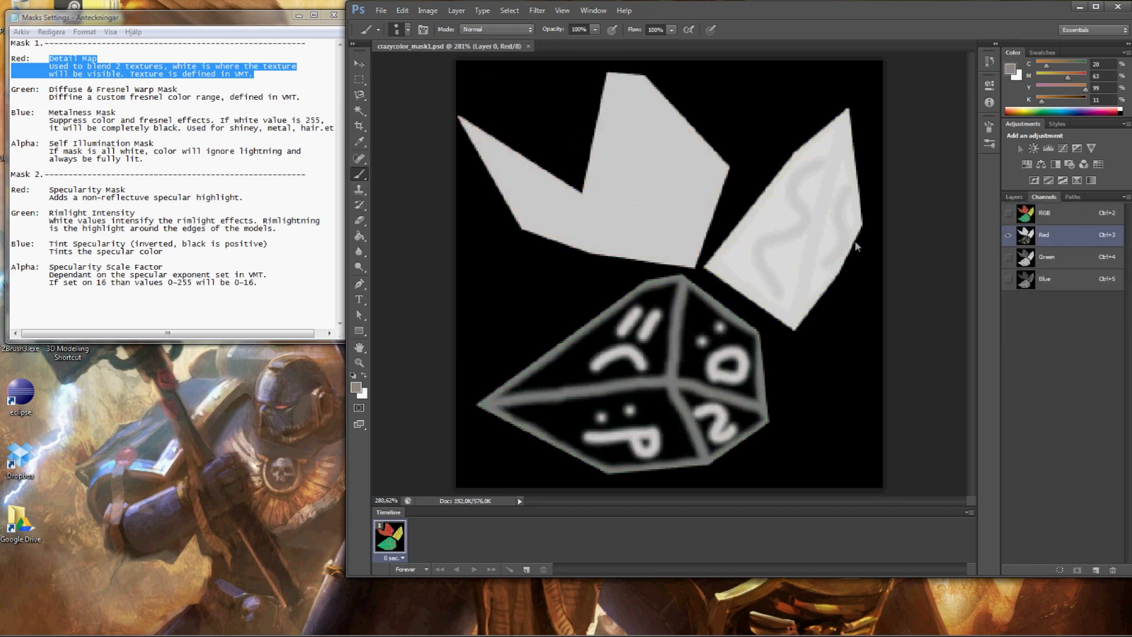
pyautogui.click(989, 143)
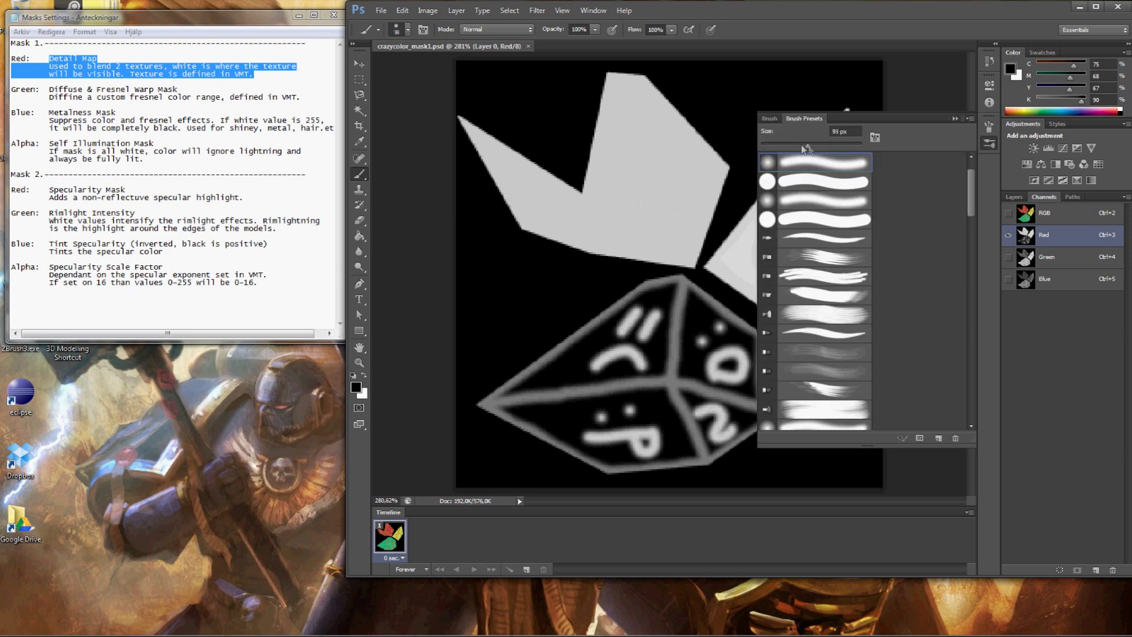
pyautogui.click(825, 181)
pyautogui.click(956, 119)
pyautogui.moveTo(825, 159)
pyautogui.mouseDown()
pyautogui.moveTo(554, 153)
pyautogui.moveTo(736, 348)
pyautogui.moveTo(660, 424)
pyautogui.mouseUp()
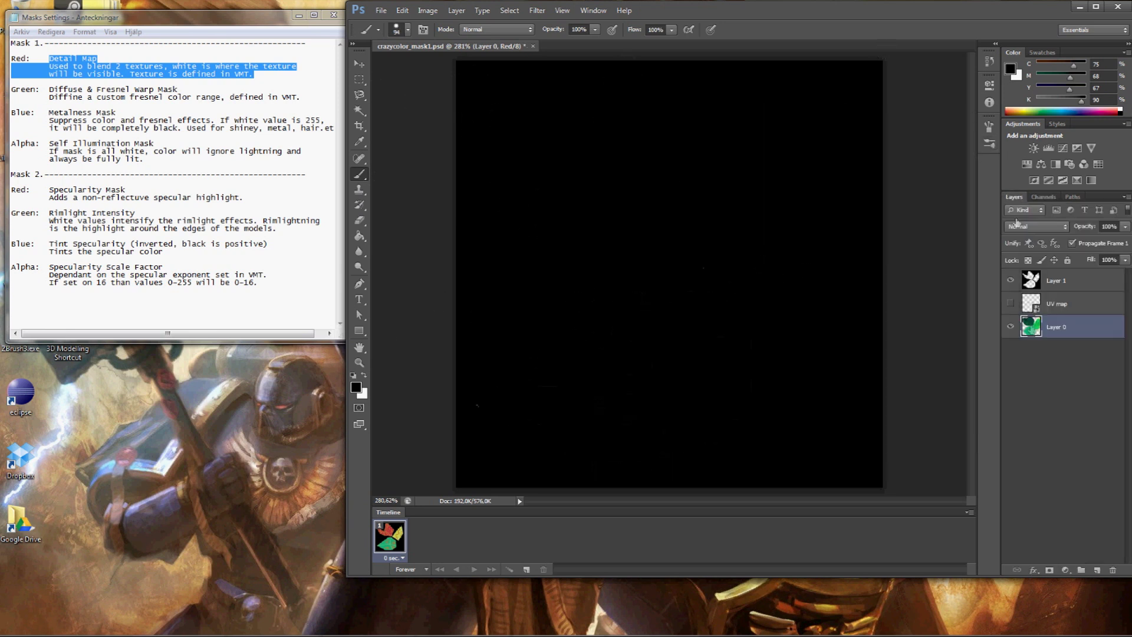
# Compare the composite with the Red channel, then isolate the Green channel and paint it entirely black.
pyautogui.hotkey('ctrl', '2')
pyautogui.click(1044, 197)
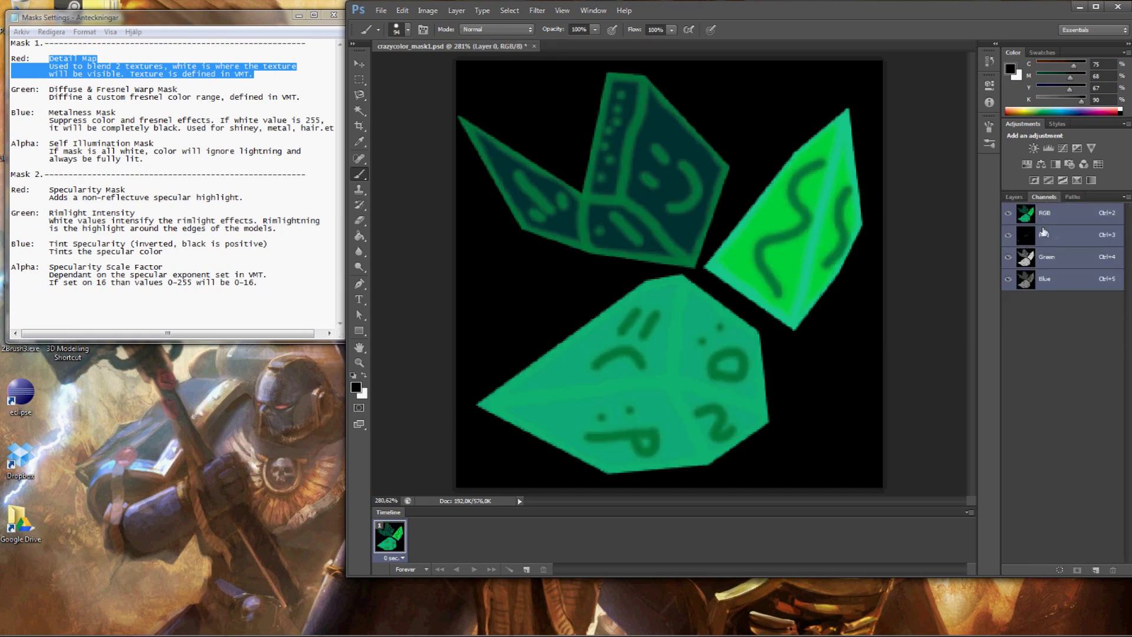
pyautogui.click(1043, 234)
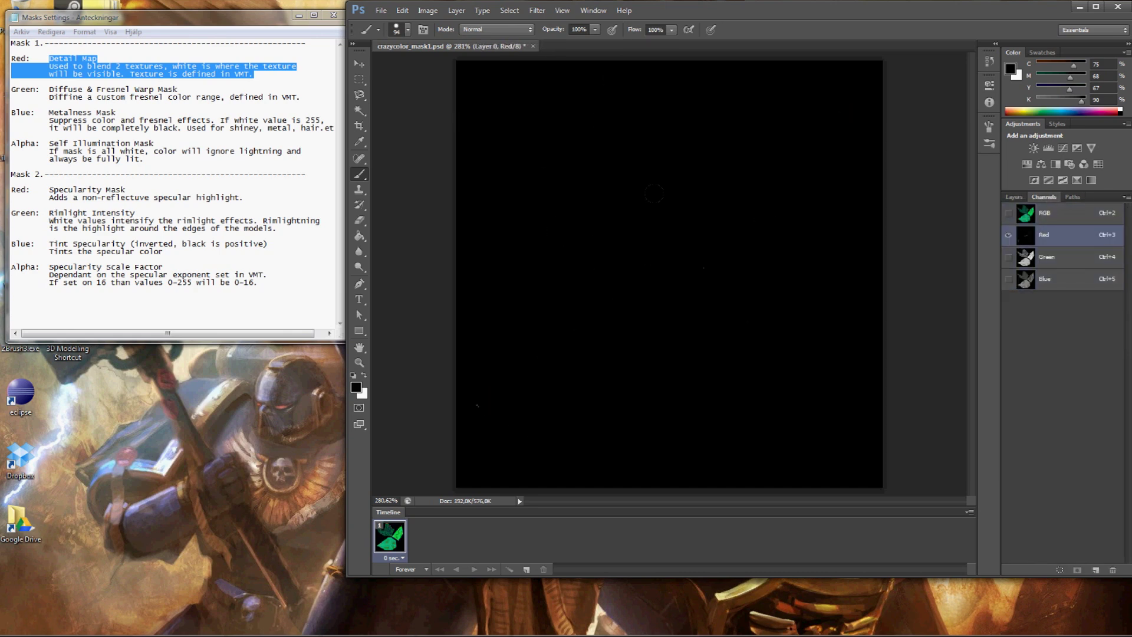
pyautogui.click(1031, 257)
pyautogui.moveTo(796, 335)
pyautogui.mouseDown()
pyautogui.moveTo(757, 351)
pyautogui.moveTo(736, 274)
pyautogui.moveTo(473, 202)
pyautogui.mouseUp()
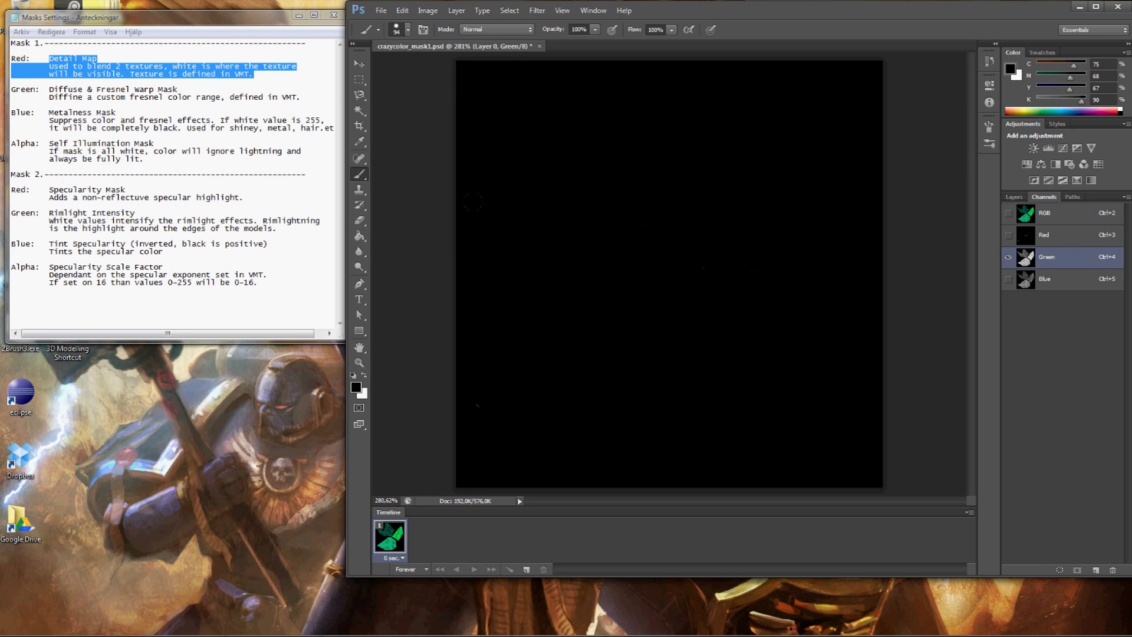
# Inspect the Blue channel, restore the RGB composite with all channels visible, and save crazycolor_mask1.psd.
pyautogui.click(1058, 282)
pyautogui.click(1049, 213)
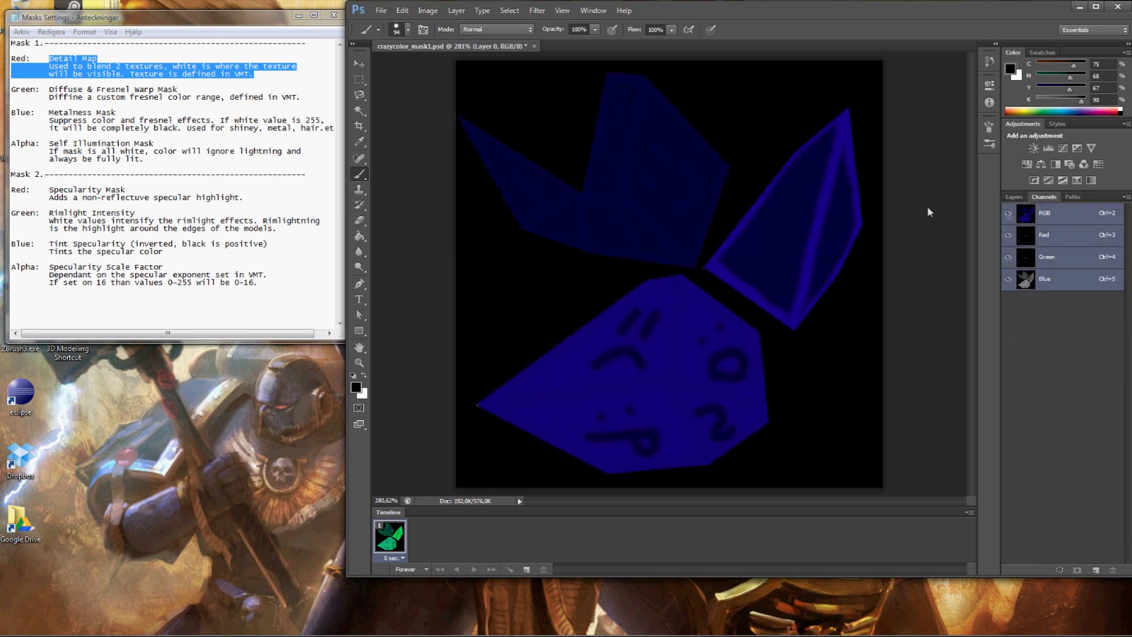
pyautogui.click(1015, 197)
pyautogui.click(381, 10)
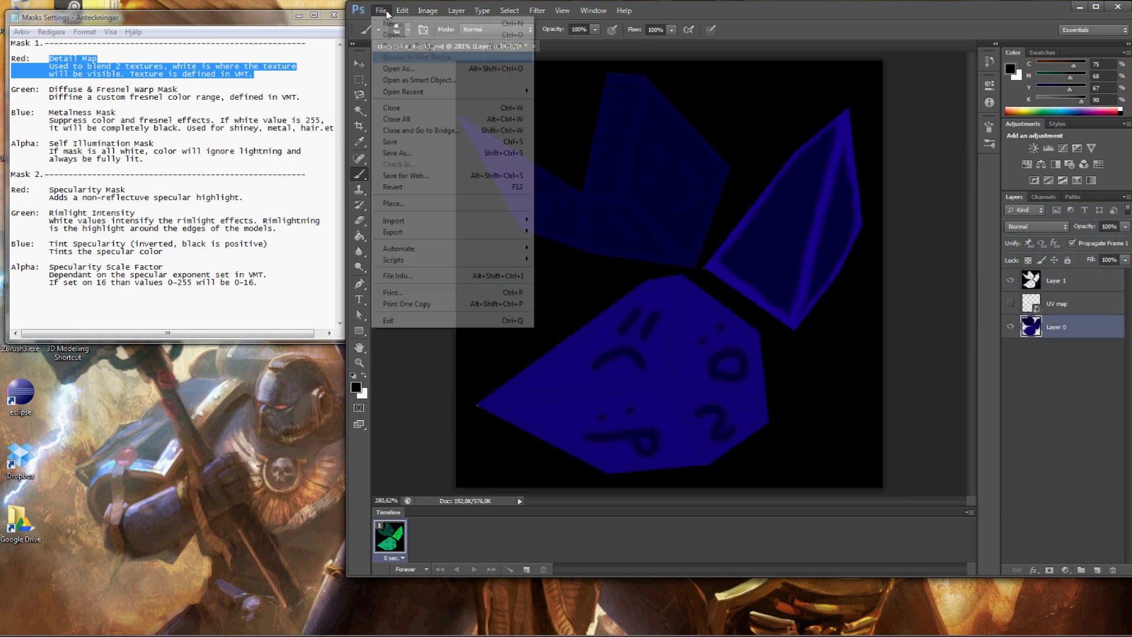
pyautogui.click(458, 143)
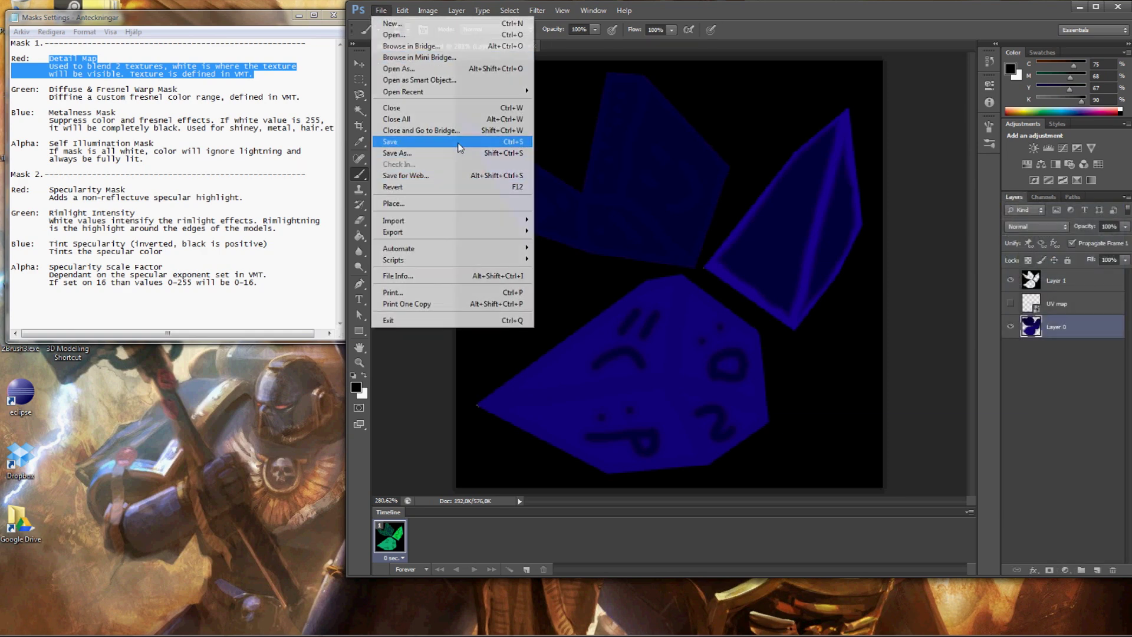
# Open crazycolor_mask2.png from the Texture folder and close the crazycolor_mask1.psd document.
pyautogui.click(381, 10)
pyautogui.click(430, 74)
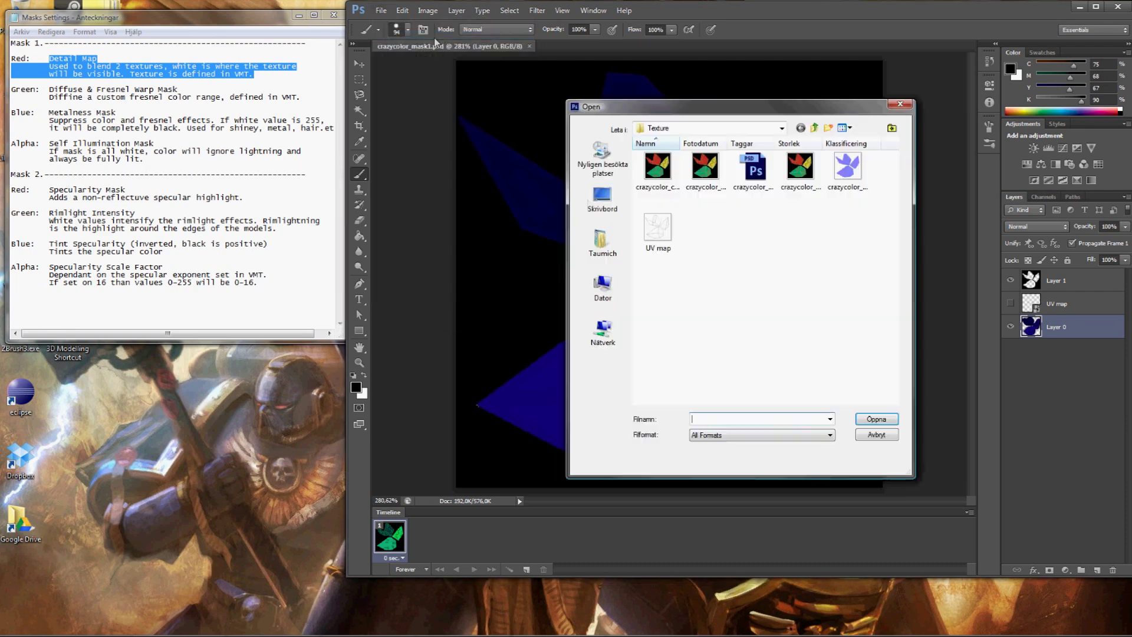
pyautogui.click(801, 173)
pyautogui.doubleClick(800, 174)
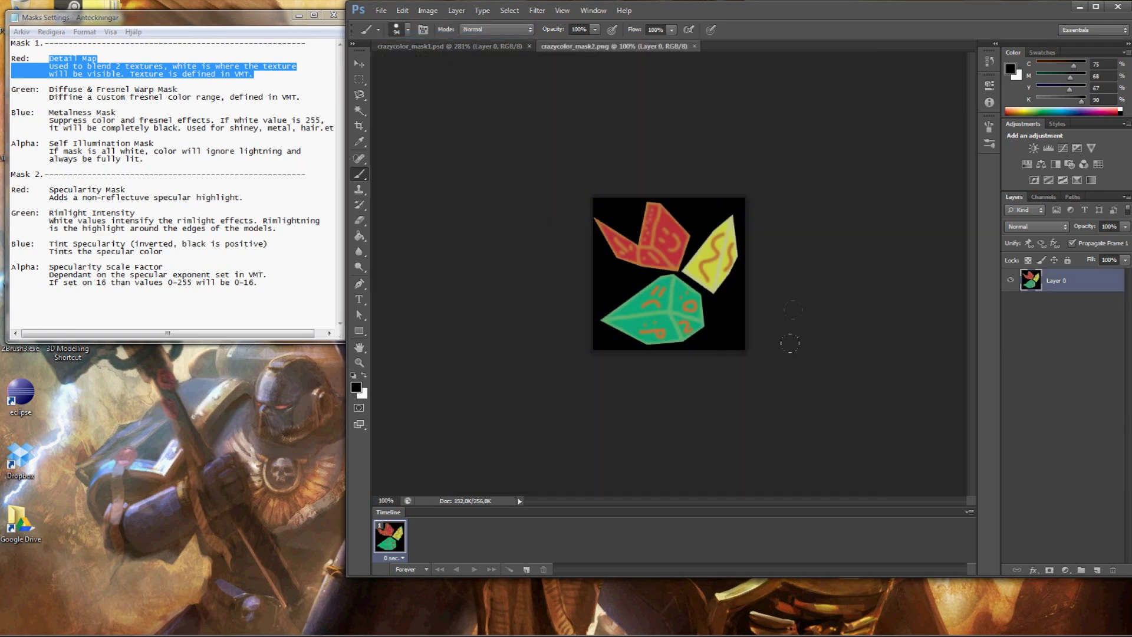
pyautogui.click(529, 46)
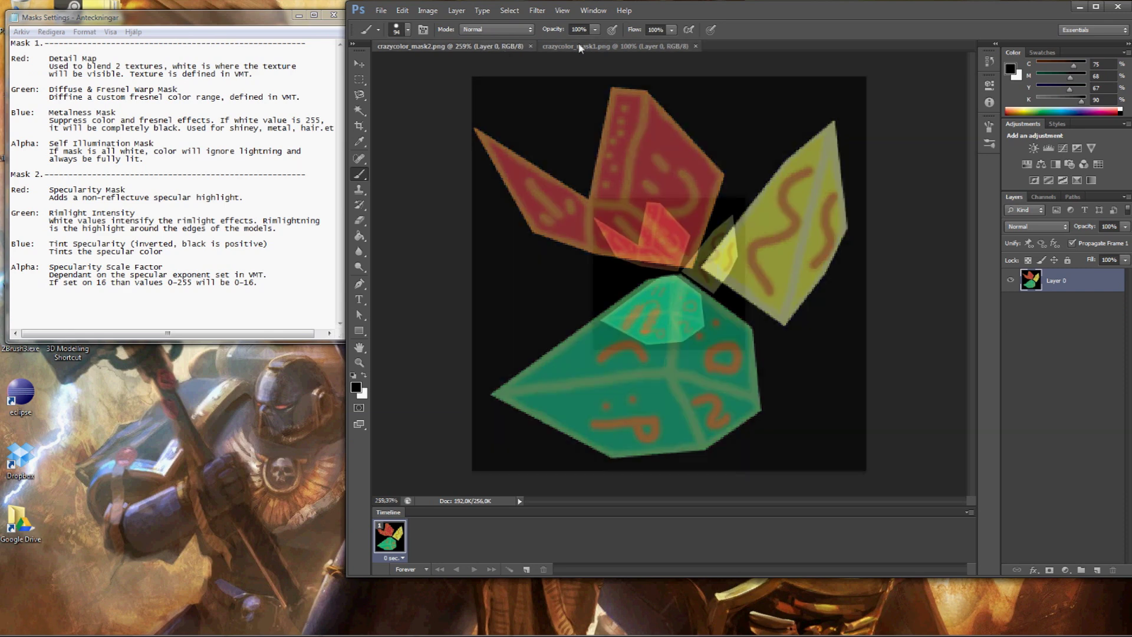
# Reopen crazycolor_mask1.psd from the Texture folder and add a new alpha channel to it.
pyautogui.click(380, 10)
pyautogui.click(394, 35)
pyautogui.doubleClick(749, 173)
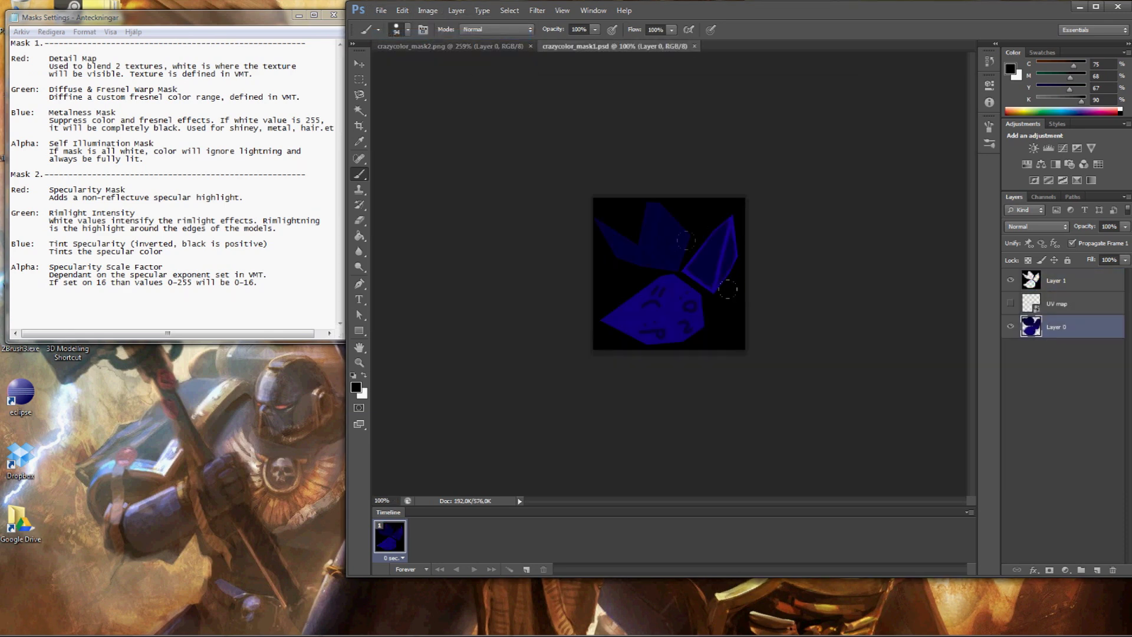
pyautogui.click(1043, 197)
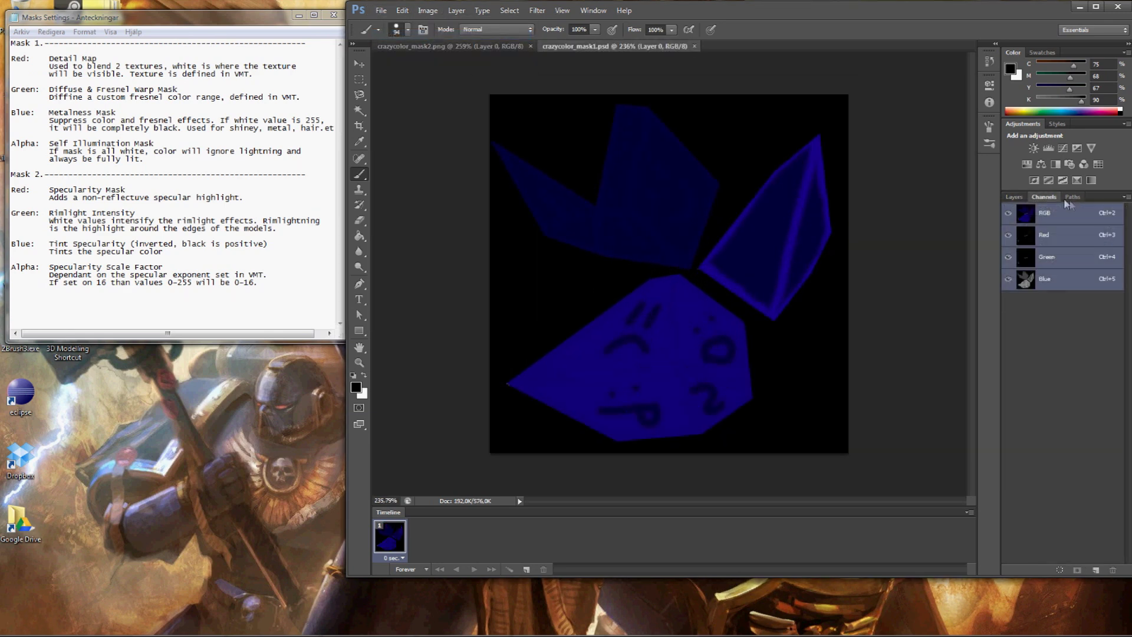
pyautogui.click(1096, 569)
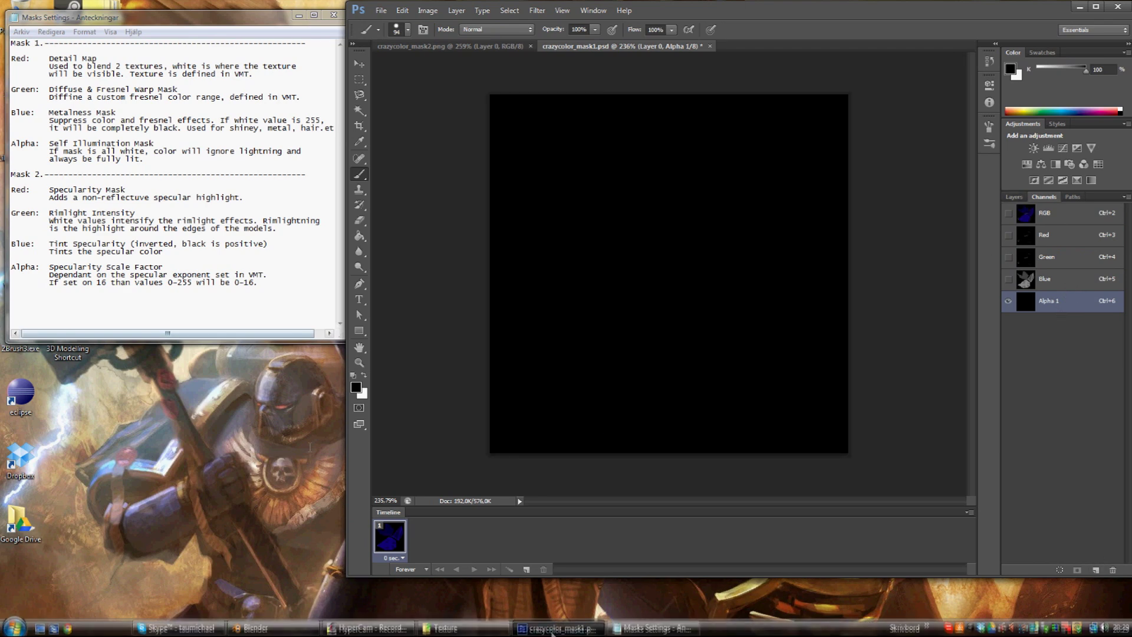
# Move the Masks Settings notes and browse the Anti Mage folder through antimage, materialsrc and models for the weapon's example mask textures.
pyautogui.moveTo(267, 17); pyautogui.dragTo(430, 136)
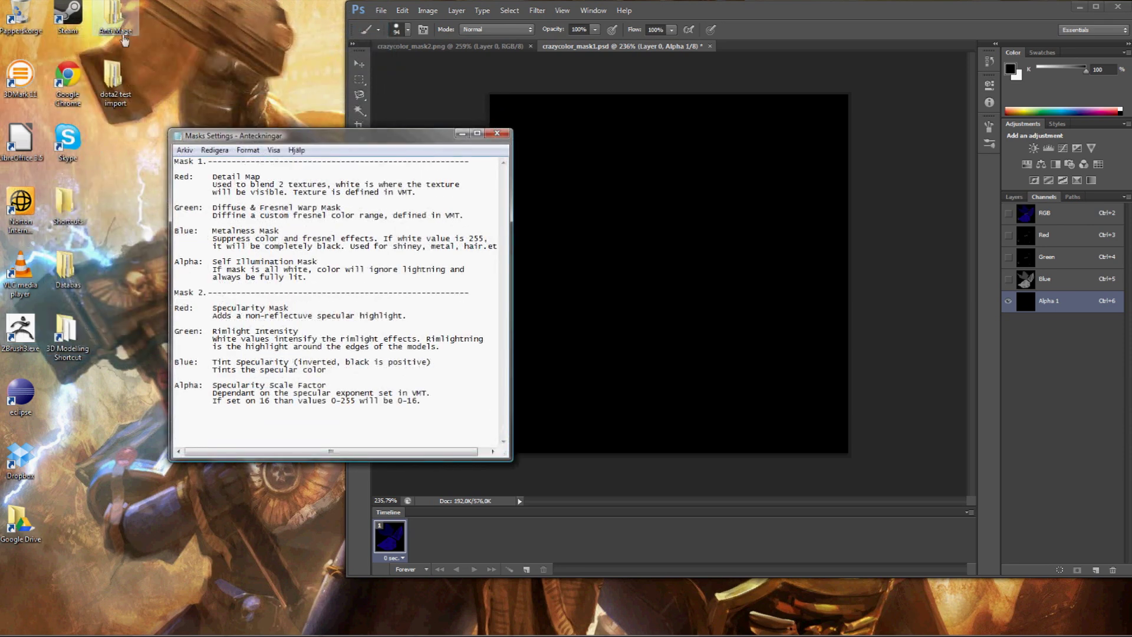
pyautogui.doubleClick(114, 17)
pyautogui.doubleClick(144, 274)
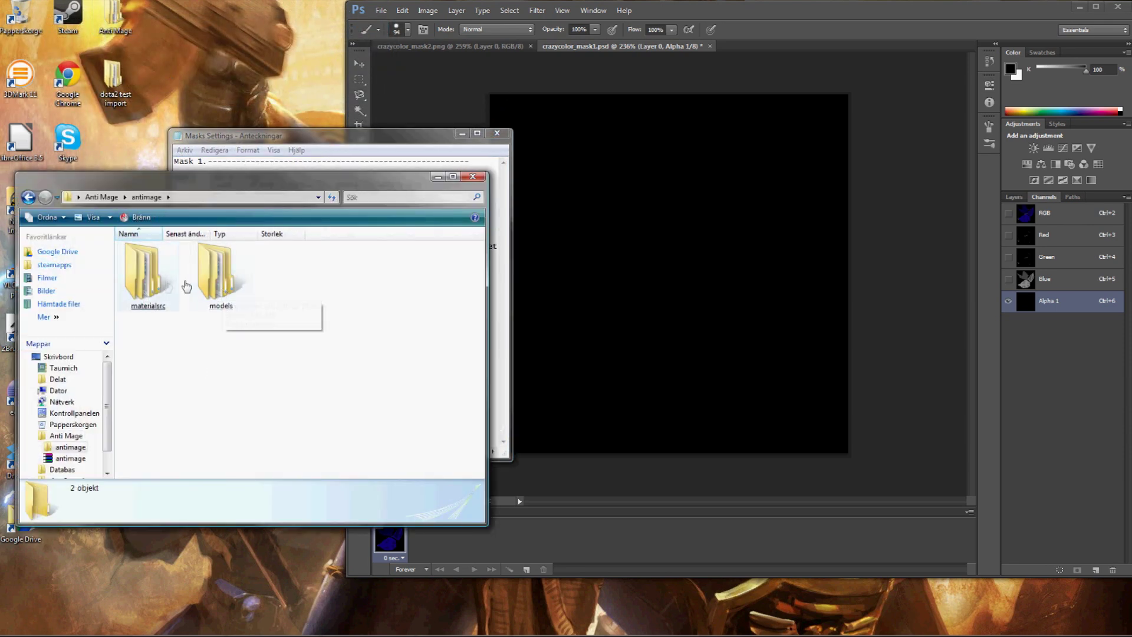
pyautogui.doubleClick(219, 276)
pyautogui.press('BackSpace')
pyautogui.doubleClick(169, 293)
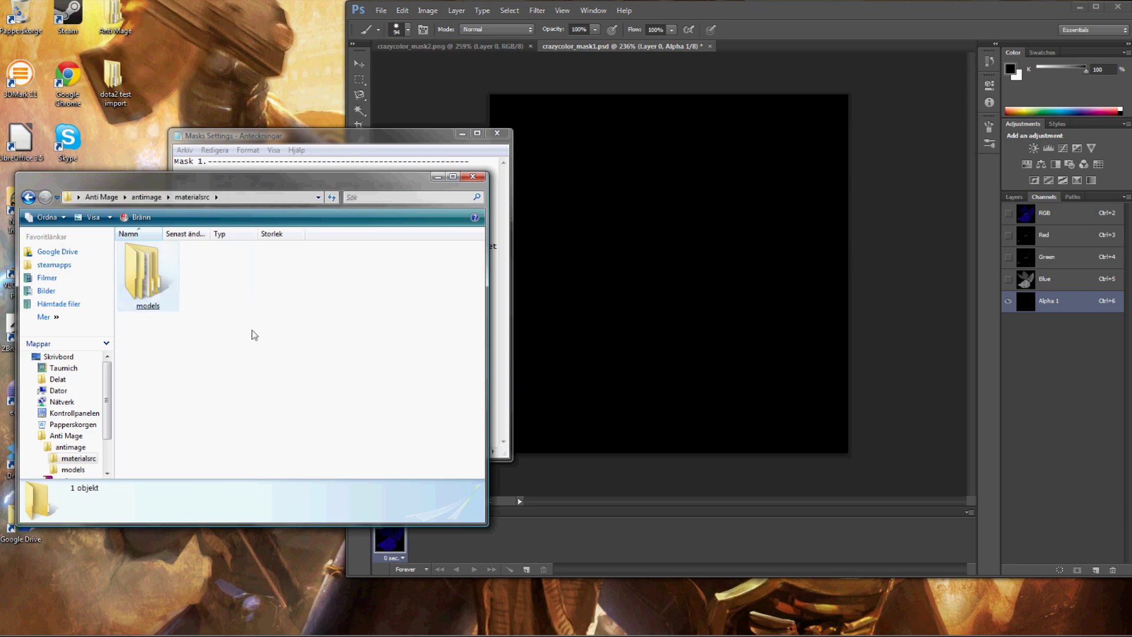
pyautogui.doubleClick(167, 293)
pyautogui.doubleClick(166, 293)
pyautogui.doubleClick(148, 274)
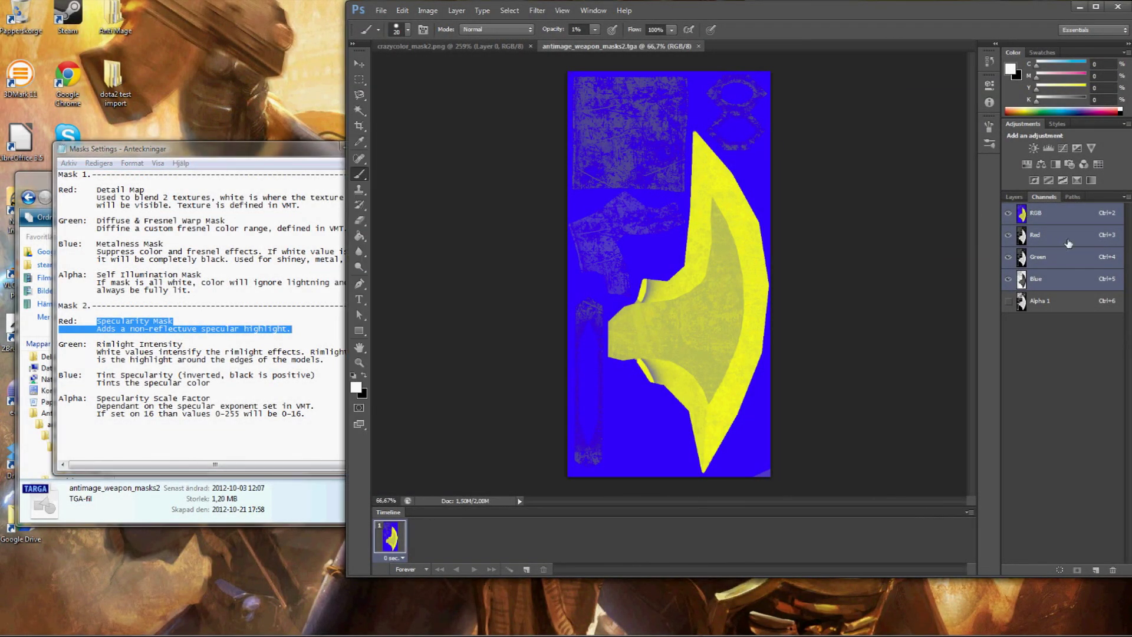
# Compare the red, green, blue and alpha channels of the example antimage_weapon_masks2.tga individually, ending on the red channel.
pyautogui.click(1055, 235)
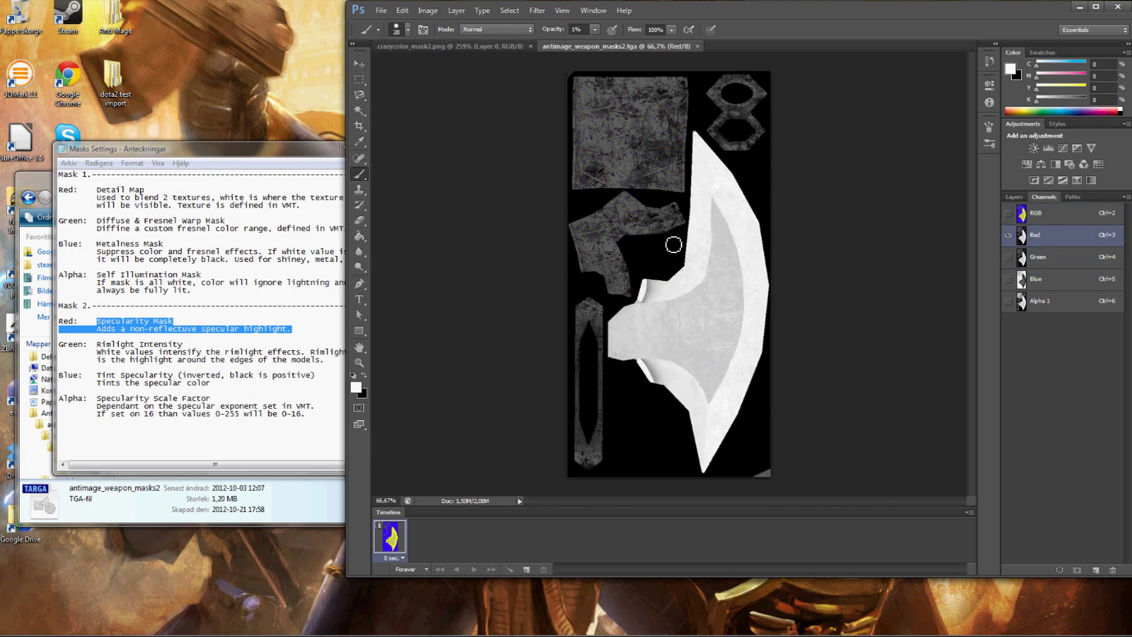
pyautogui.click(1055, 286)
pyautogui.click(1060, 258)
pyautogui.click(1058, 278)
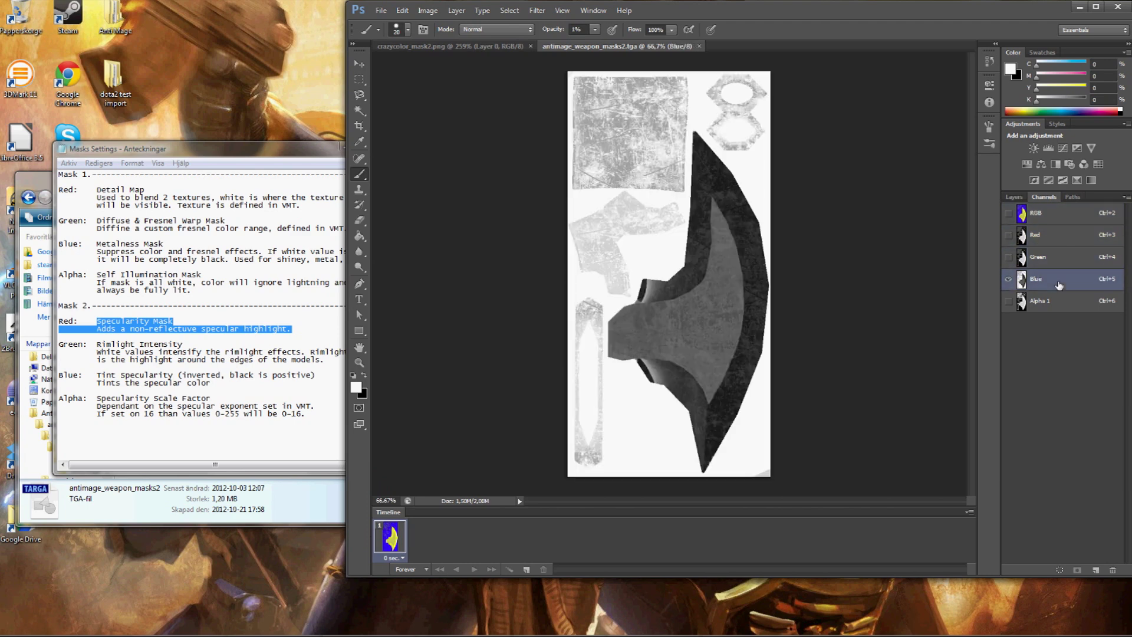
pyautogui.click(1054, 302)
pyautogui.click(1059, 236)
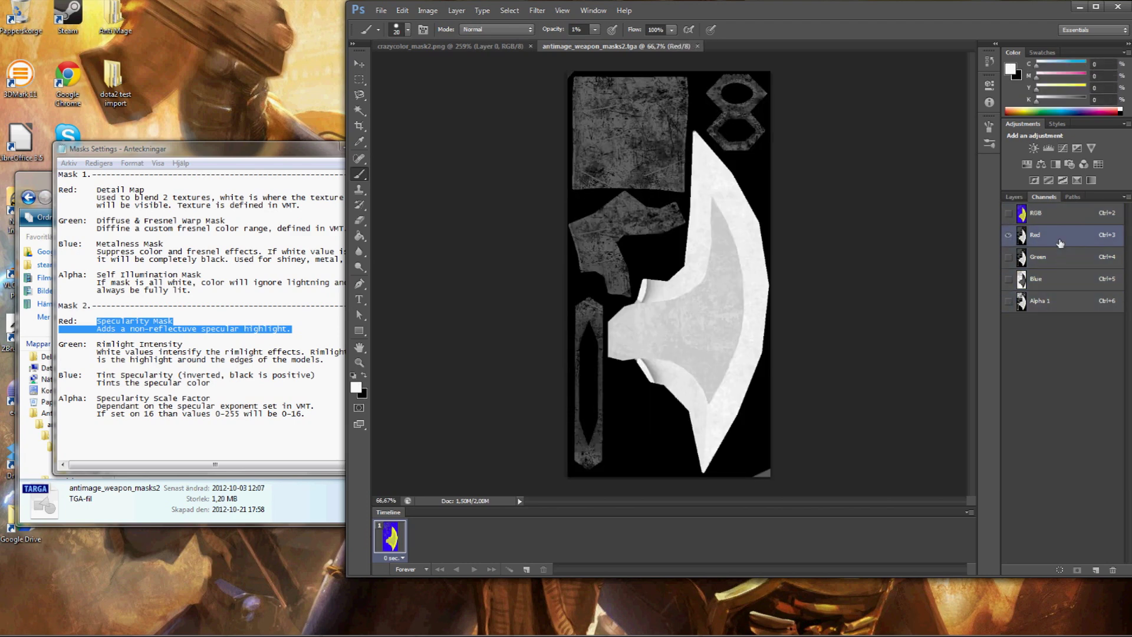
# Inspect the red, green and blue channels of crazycolor_mask2.png and restore its RGB composite.
pyautogui.click(413, 46)
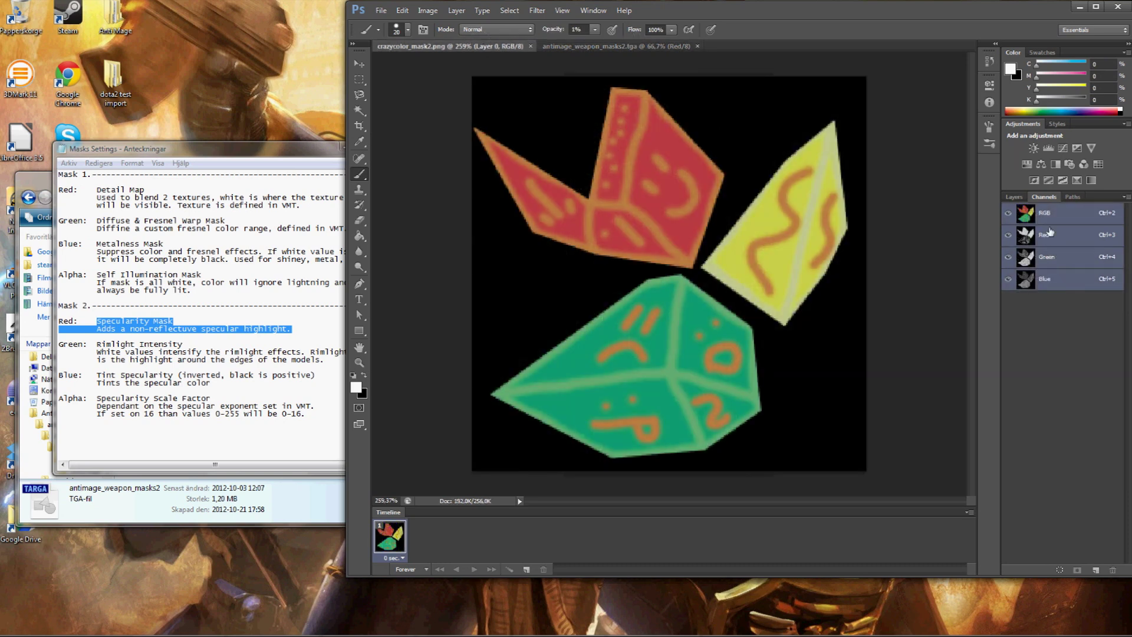
pyautogui.click(1059, 242)
pyautogui.click(1060, 261)
pyautogui.click(1063, 243)
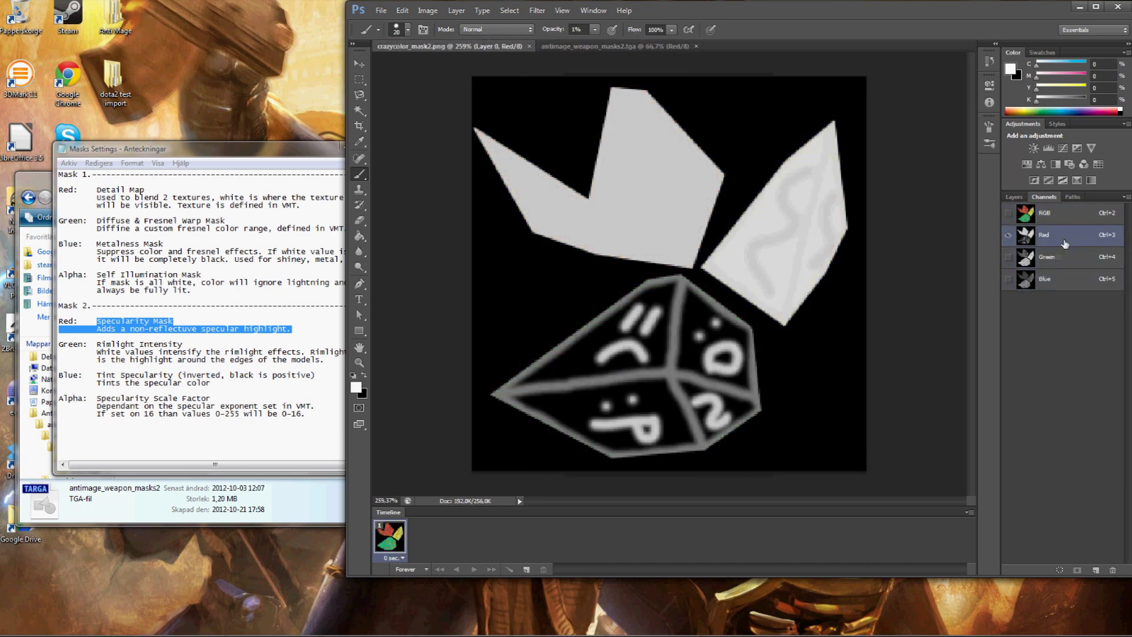
pyautogui.click(1059, 283)
pyautogui.click(1028, 214)
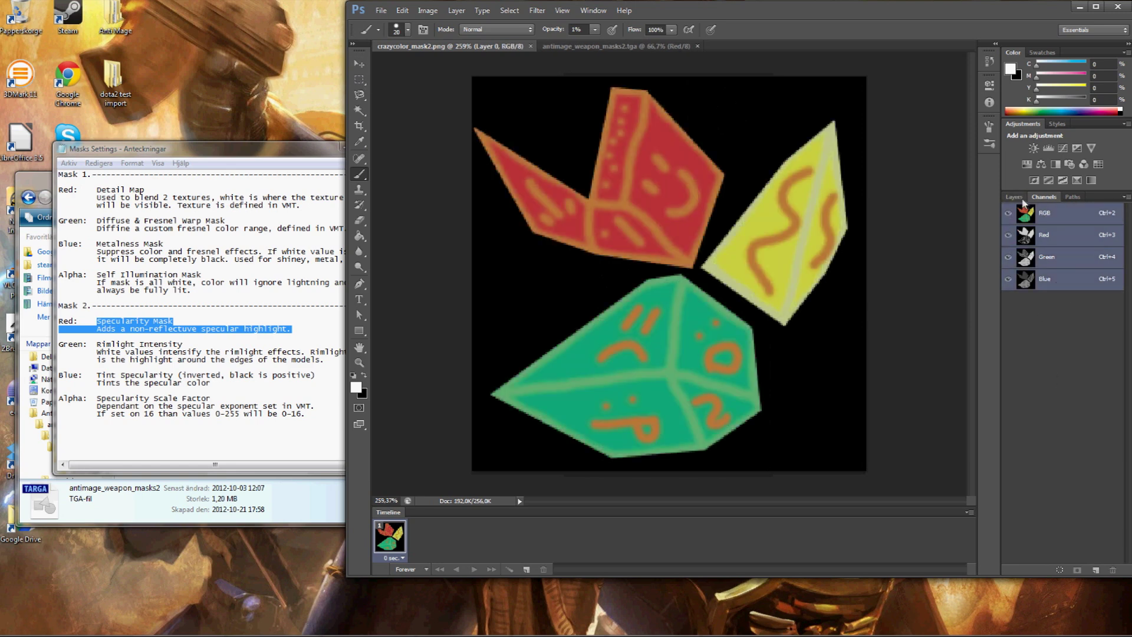
pyautogui.click(1015, 198)
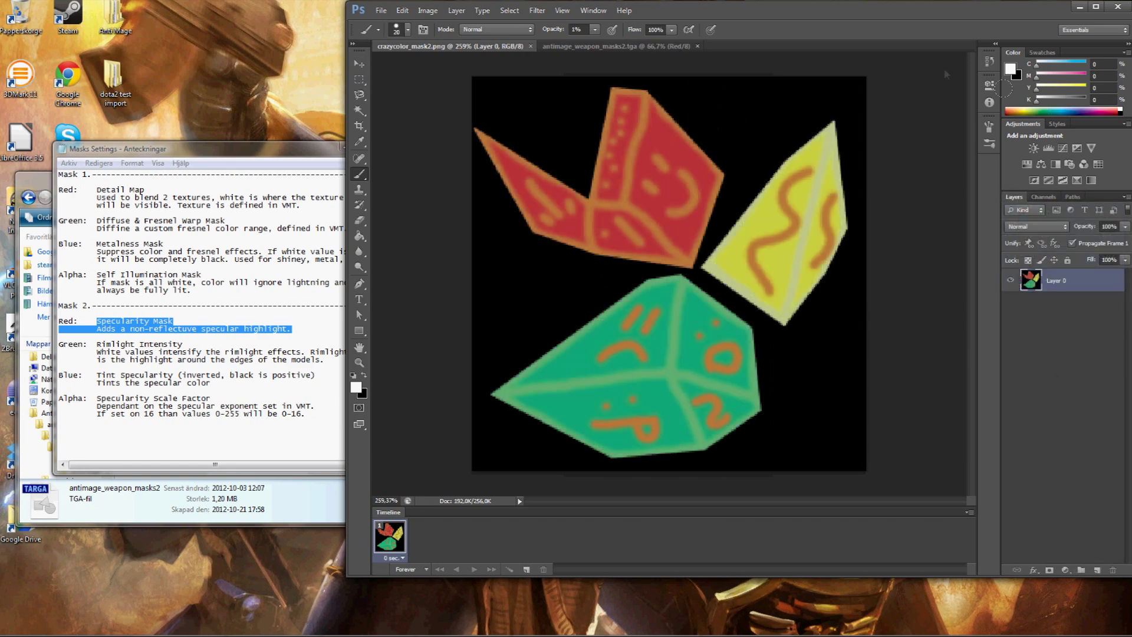
pyautogui.click(402, 10)
pyautogui.moveTo(427, 10)
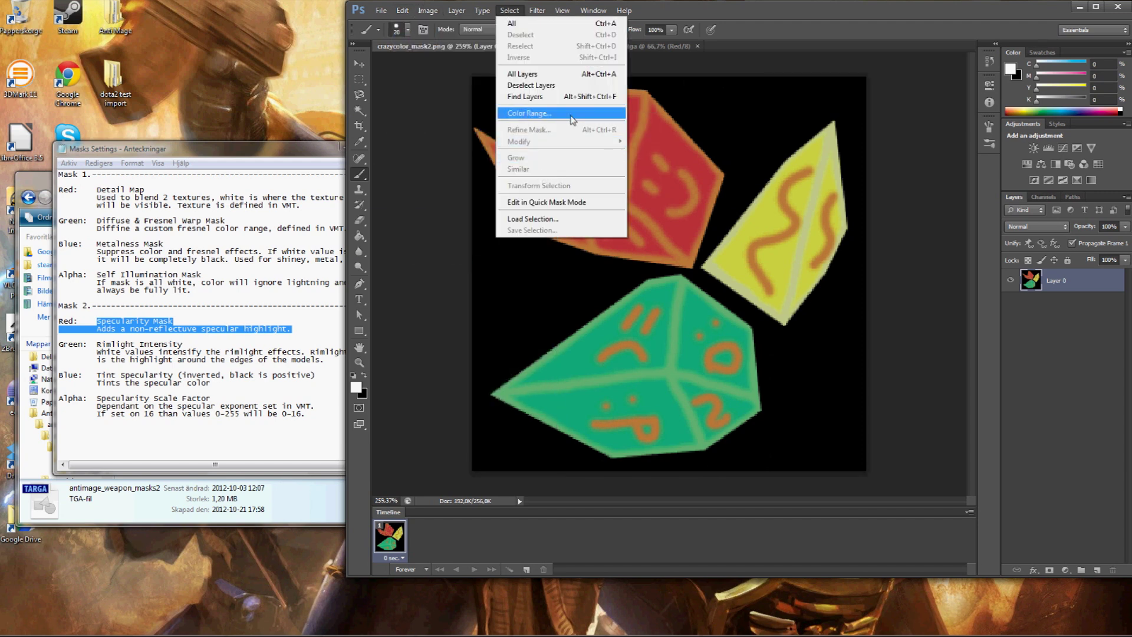
pyautogui.click(482, 10)
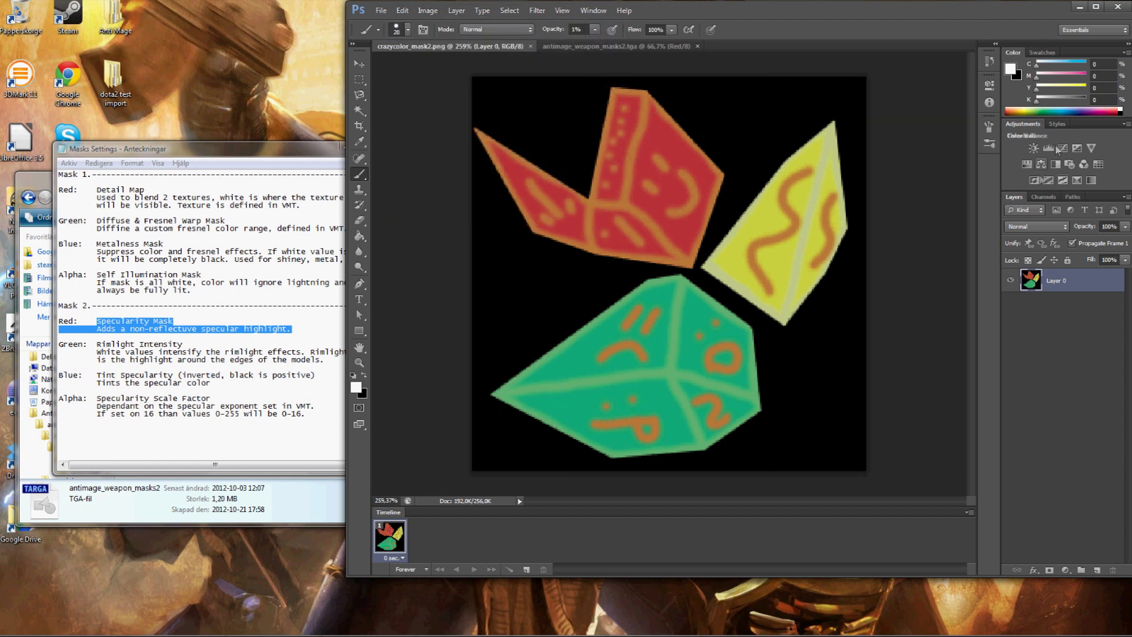
pyautogui.click(1056, 168)
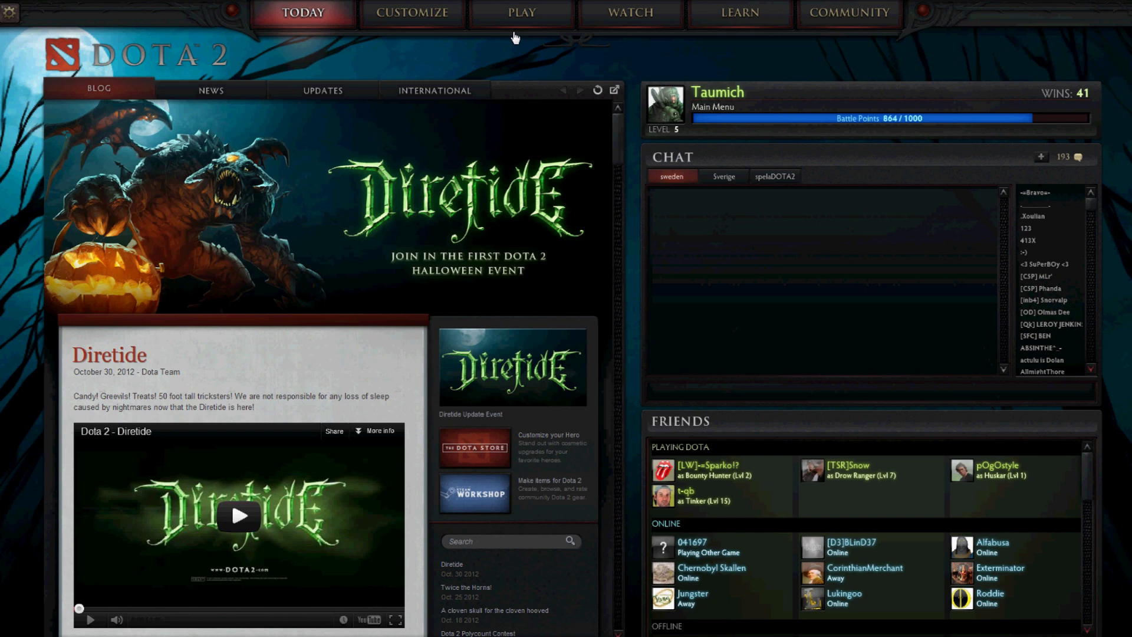
# In Dota 2's workshop publishing form, load the texture set through crazycolor_mask1.tga and import the Pudge weapon.
pyautogui.click(412, 12)
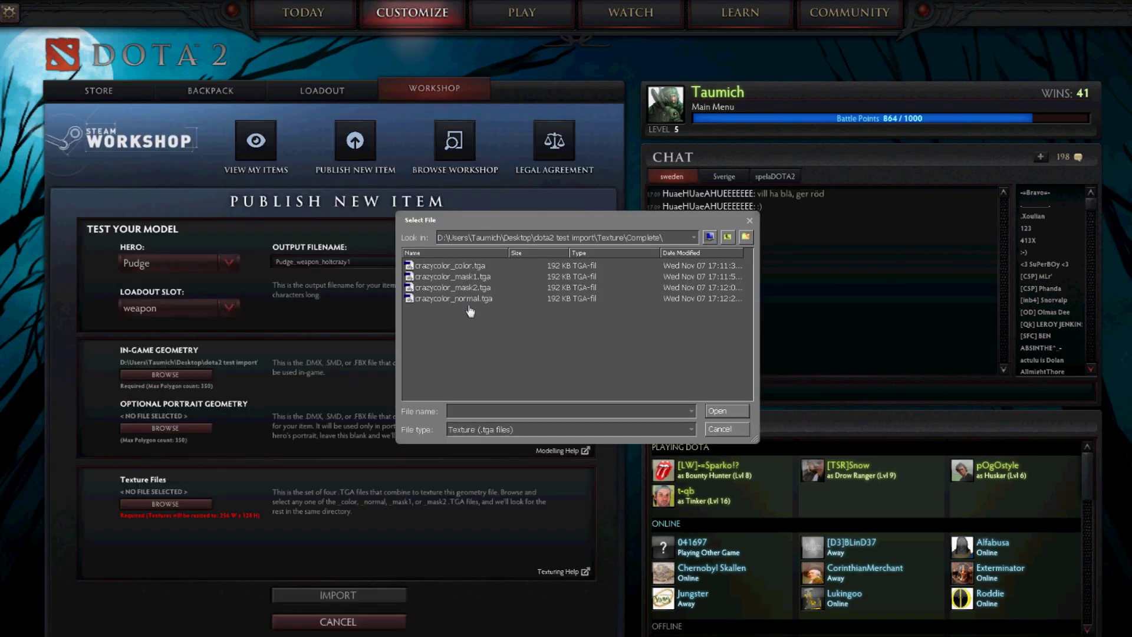
pyautogui.doubleClick(473, 274)
pyautogui.click(375, 595)
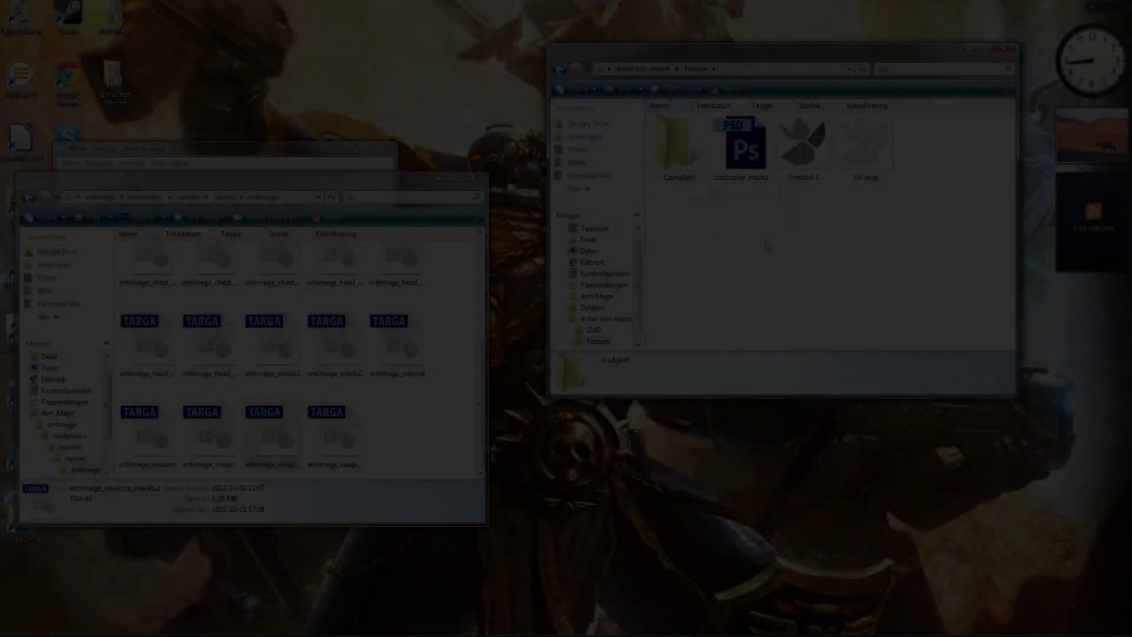
# Open the Complete folder inside Texture and select its finished texture files.
pyautogui.doubleClick(678, 147)
pyautogui.moveTo(940, 240); pyautogui.dragTo(751, 155)
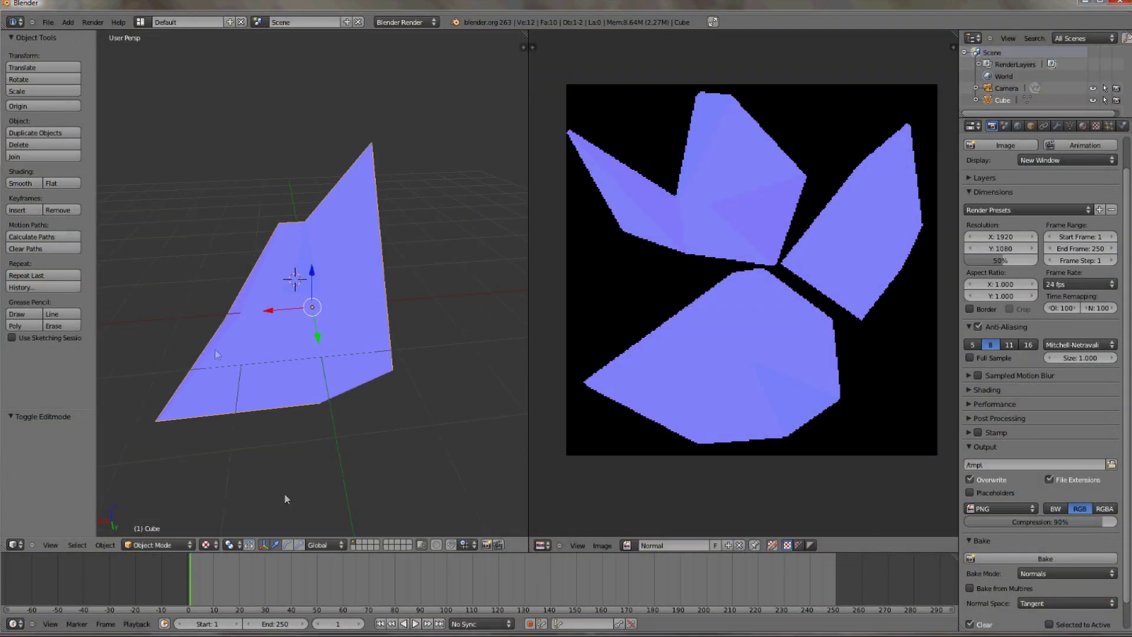
# Switch to Blender, start a Source Engine model import and browse to the Databas folder on the Desktop.
pyautogui.scroll(-2, 351, 362)
pyautogui.click(48, 22)
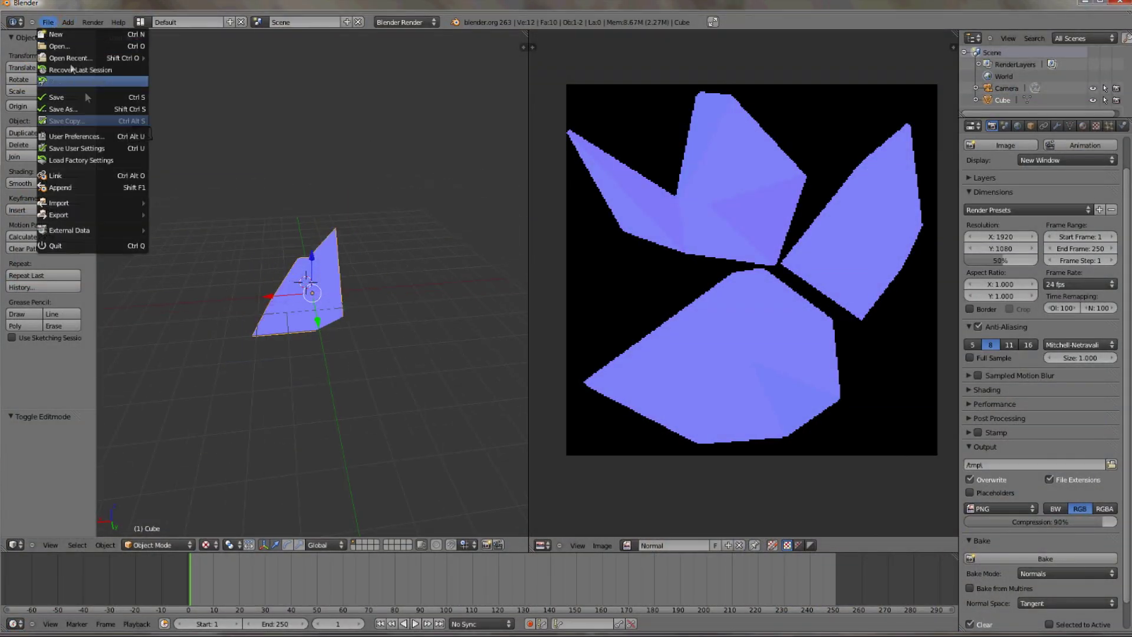
pyautogui.moveTo(97, 214)
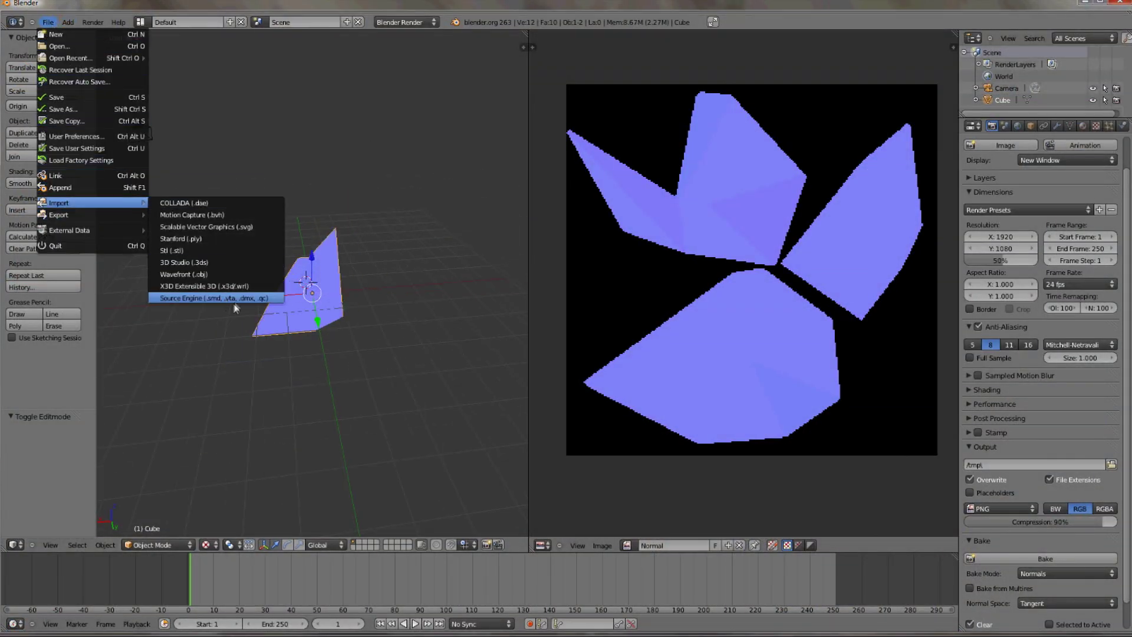
pyautogui.click(277, 308)
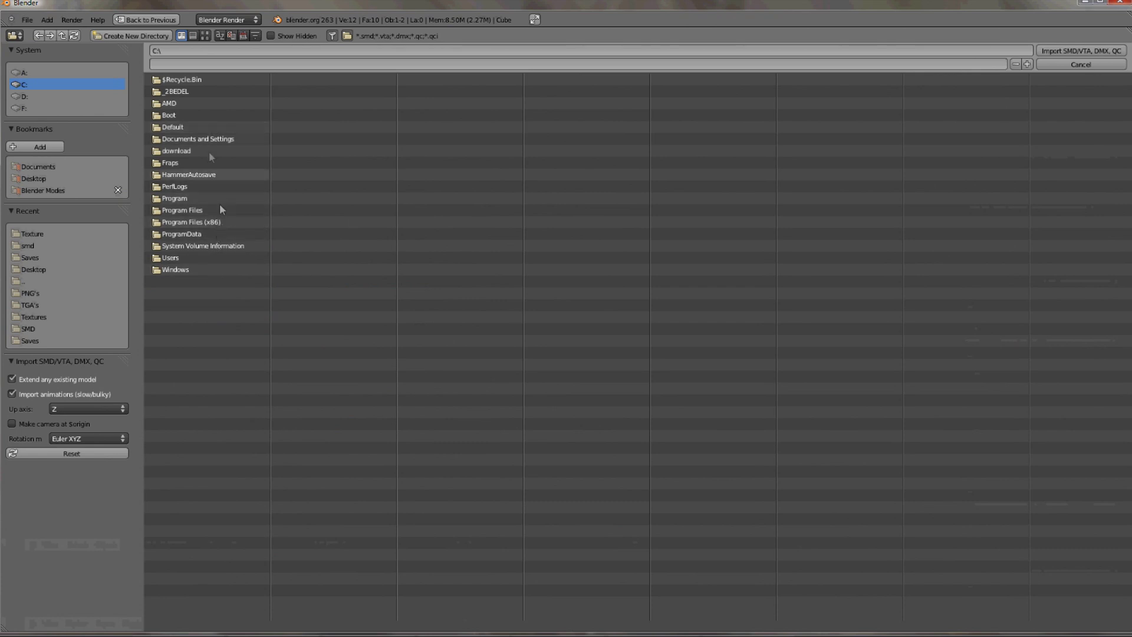
pyautogui.click(34, 269)
pyautogui.click(200, 104)
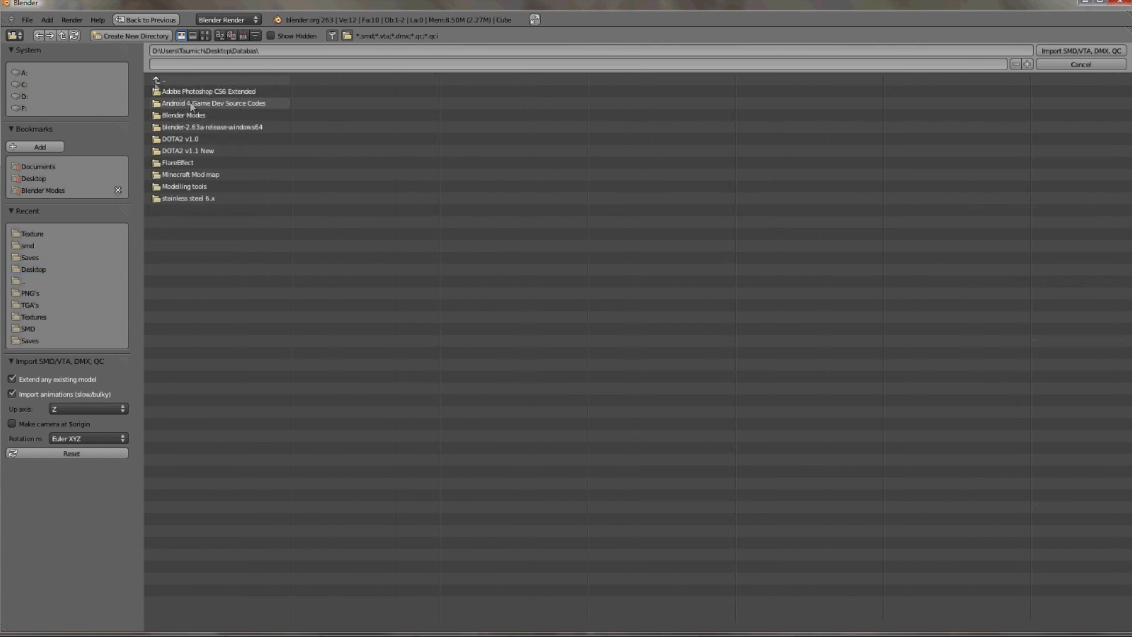
pyautogui.click(205, 150)
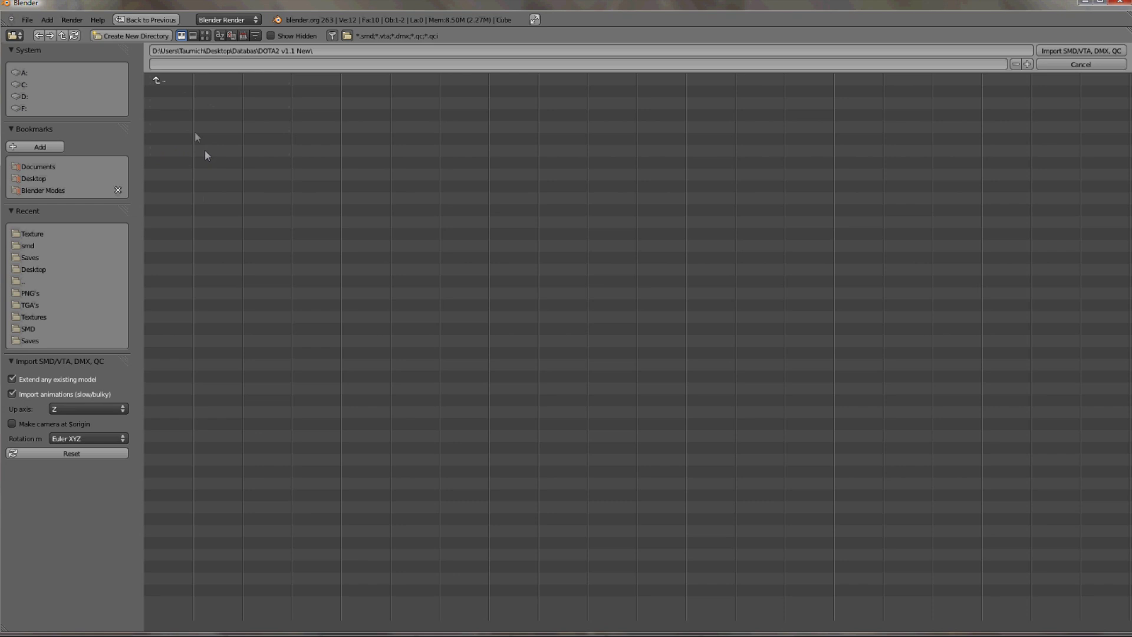
pyautogui.click(170, 82)
pyautogui.click(201, 139)
pyautogui.click(191, 103)
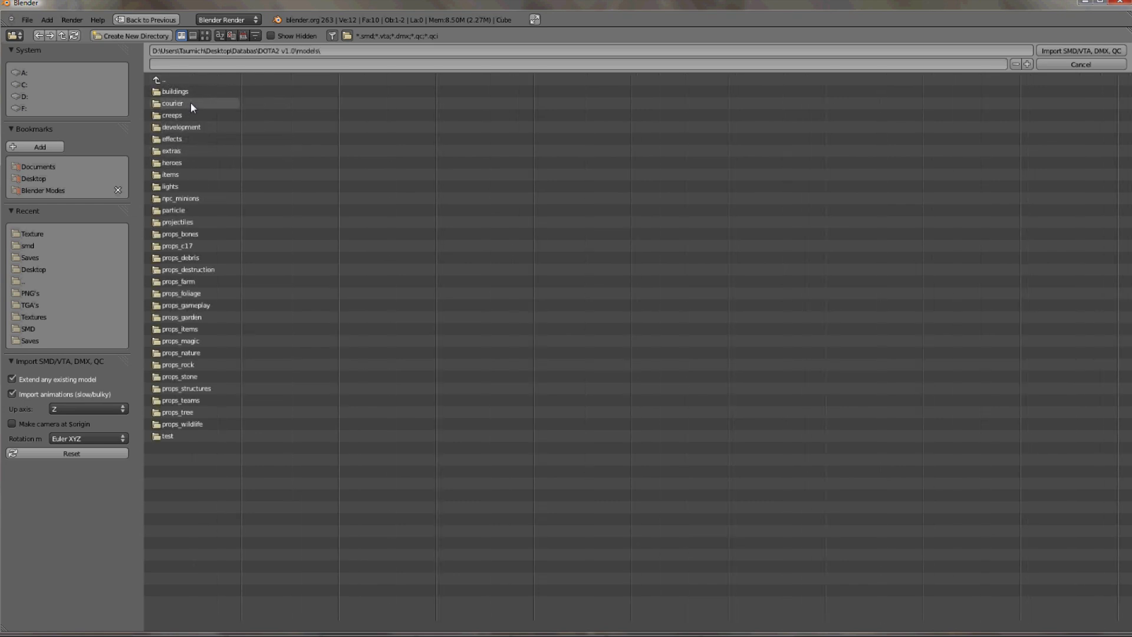
pyautogui.click(157, 79)
pyautogui.click(158, 79)
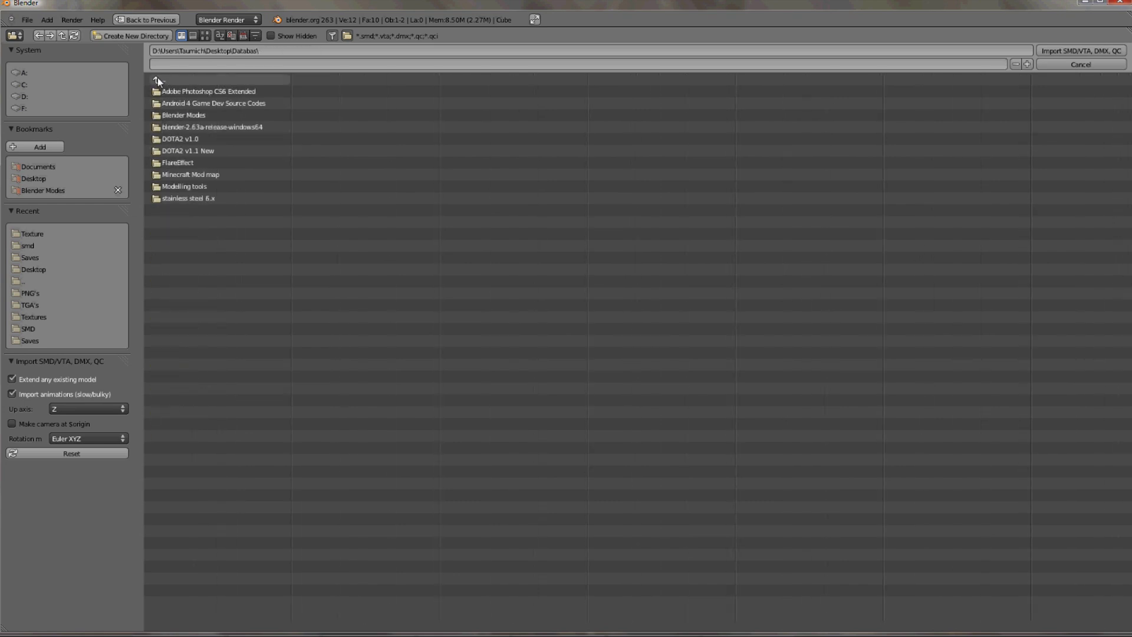
# Import pudge_arms.smd from the smd folder of the Pudge model under Blender Modes and Dota2 Modes.
pyautogui.click(180, 116)
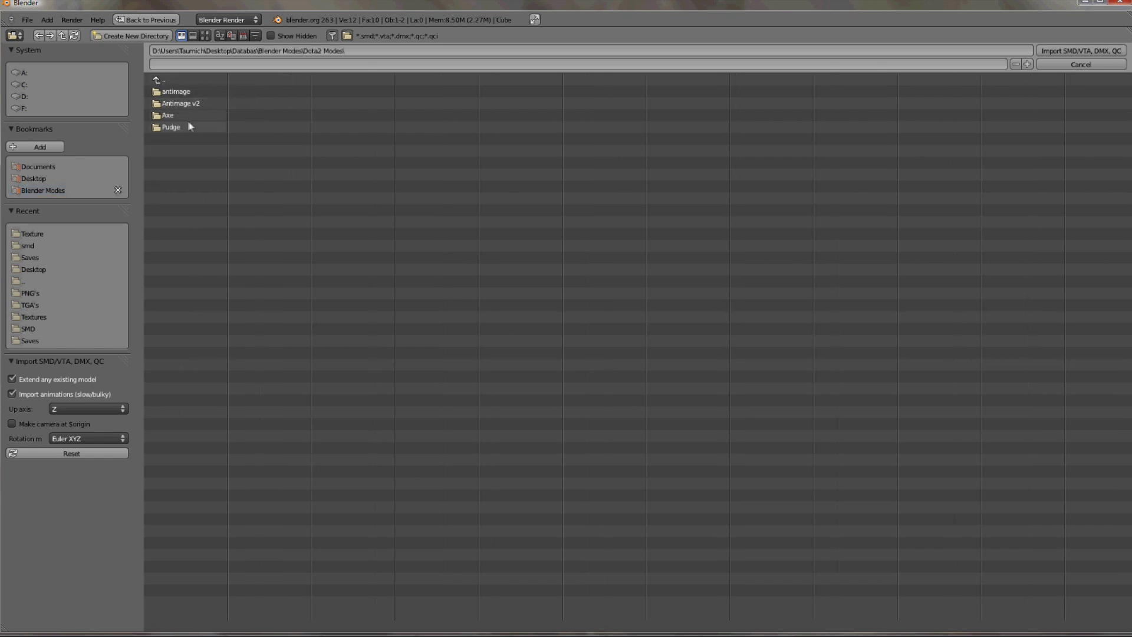
pyautogui.click(171, 92)
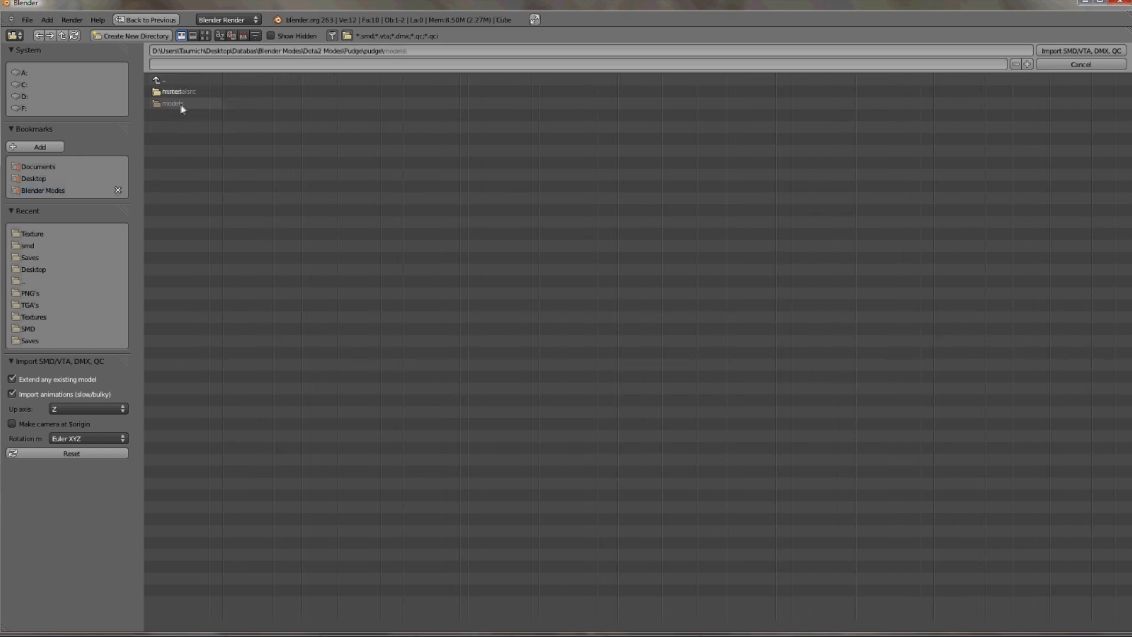
pyautogui.click(172, 93)
pyautogui.click(172, 92)
pyautogui.click(180, 115)
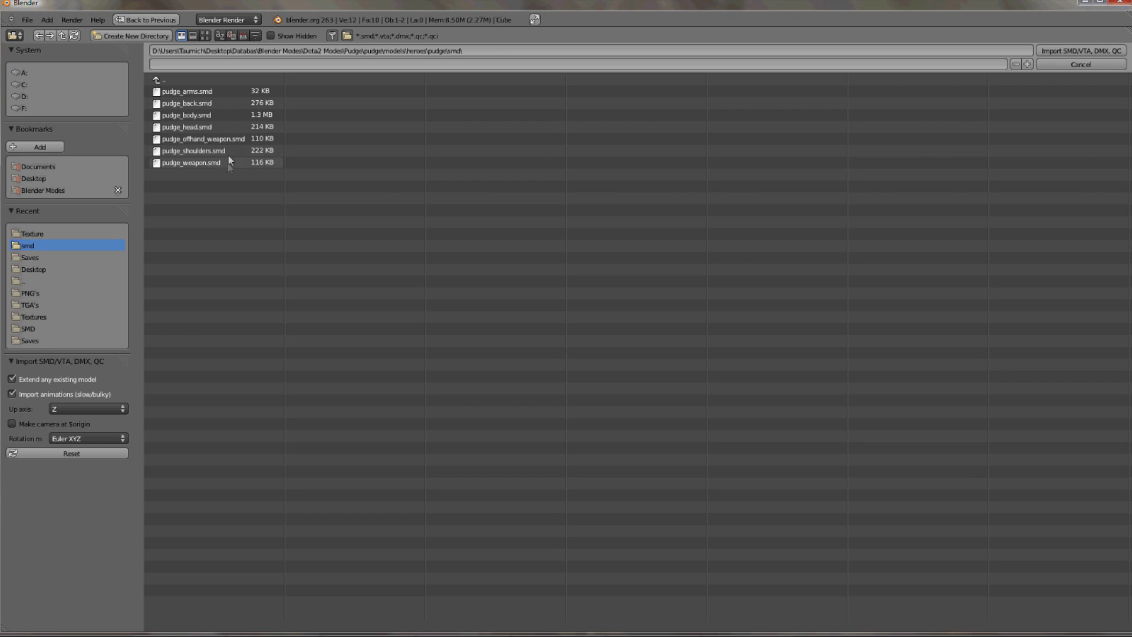
pyautogui.click(220, 93)
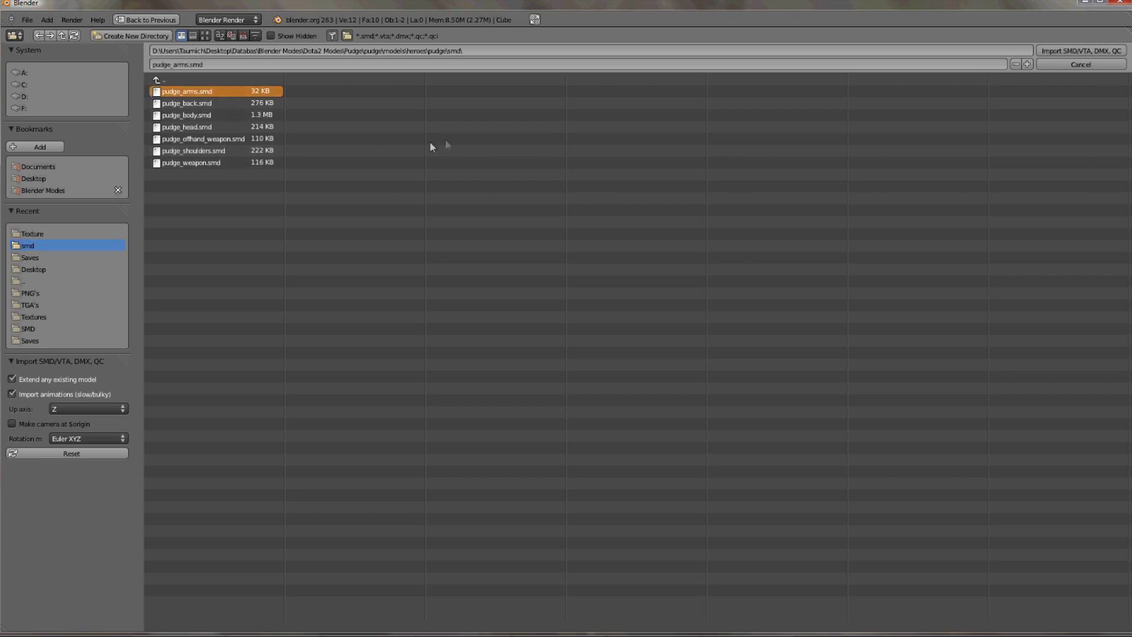
pyautogui.click(1081, 51)
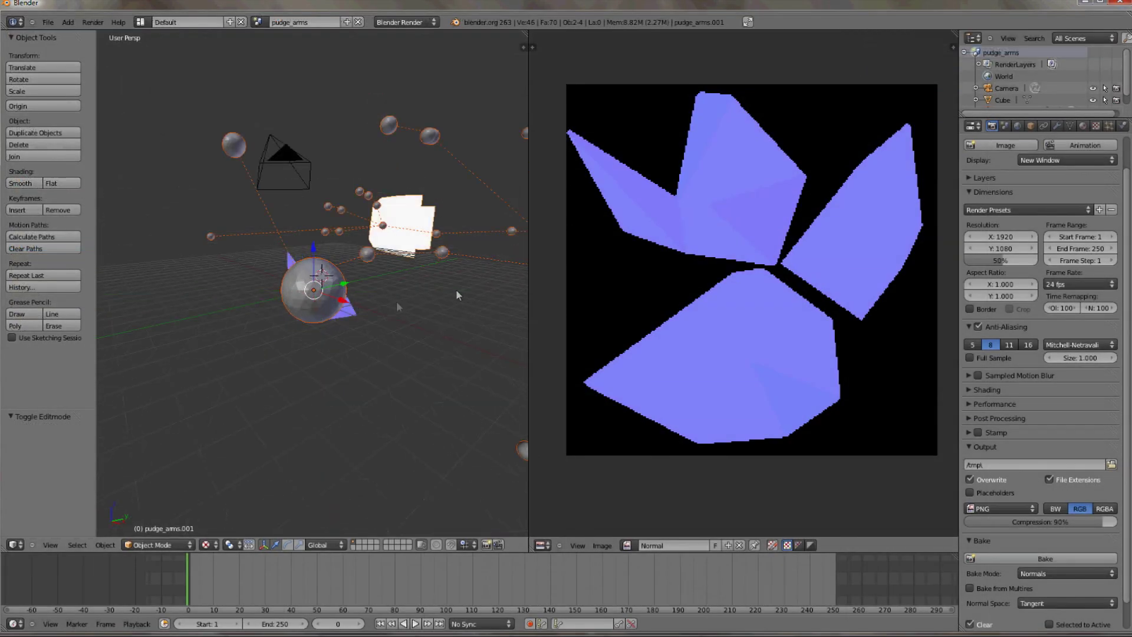
# Examine the imported Pudge skeleton and arm mesh around the cube from several angles and distances.
pyautogui.scroll(-6, 323, 316)
pyautogui.moveTo(323, 316); pyautogui.dragTo(330, 269, button='middle')
pyautogui.rightClick(233, 145)
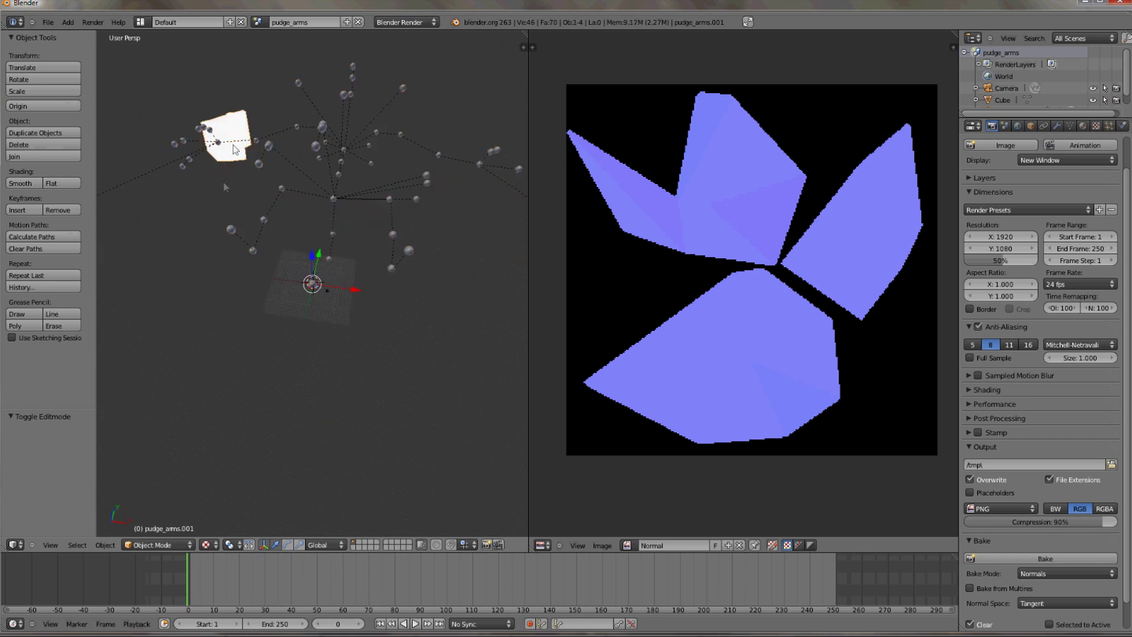
pyautogui.moveTo(233, 145); pyautogui.dragTo(401, 351, button='middle')
pyautogui.scroll(-3, 283, 318)
pyautogui.scroll(4, 386, 379)
pyautogui.scroll(6, 319, 376)
pyautogui.scroll(-8, 313, 270)
# Put the imported armature into Edit Mode and select the outlying weapon bone to identify its name.
pyautogui.rightClick(271, 291)
pyautogui.rightClick(273, 296)
pyautogui.press('Tab')
pyautogui.press('Tab')
pyautogui.rightClick(234, 182)
pyautogui.press('Tab')
pyautogui.rightClick(242, 175)
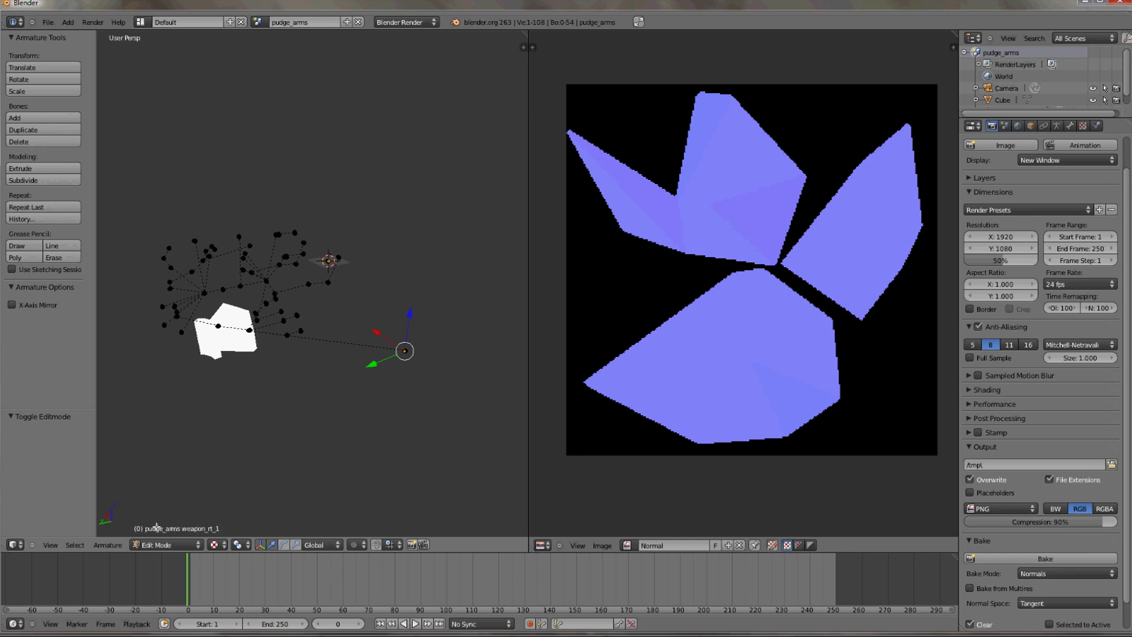
pyautogui.moveTo(223, 526); pyautogui.dragTo(377, 377, button='middle')
# Return to Object Mode, select the cube and set pudge_arms as its parent.
pyautogui.rightClick(378, 378)
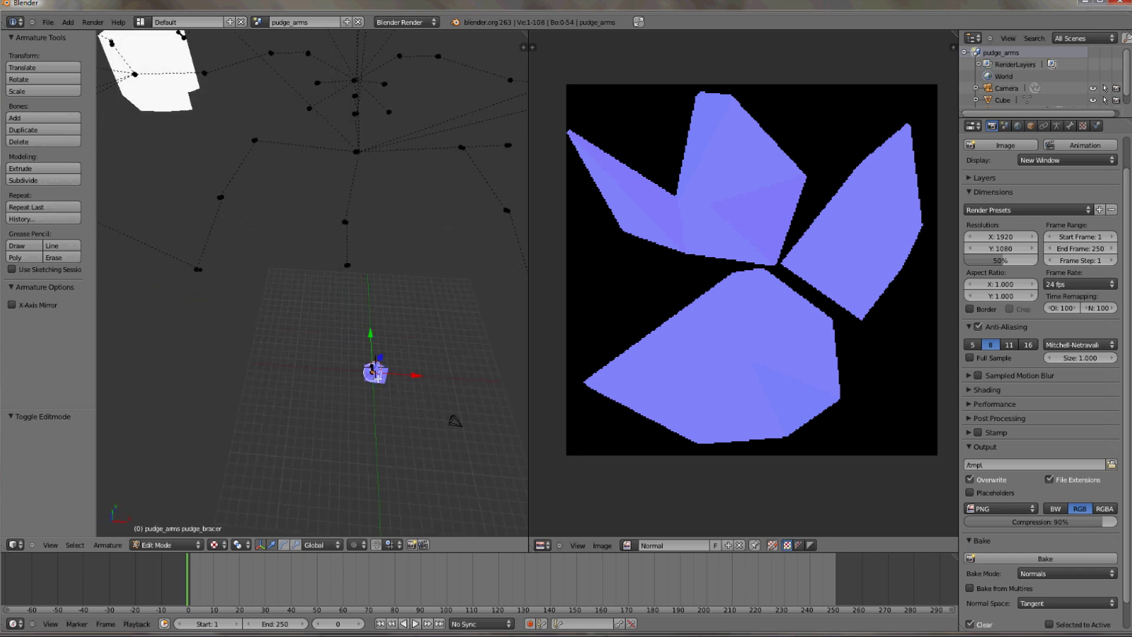
pyautogui.press('Tab')
pyautogui.rightClick(382, 383)
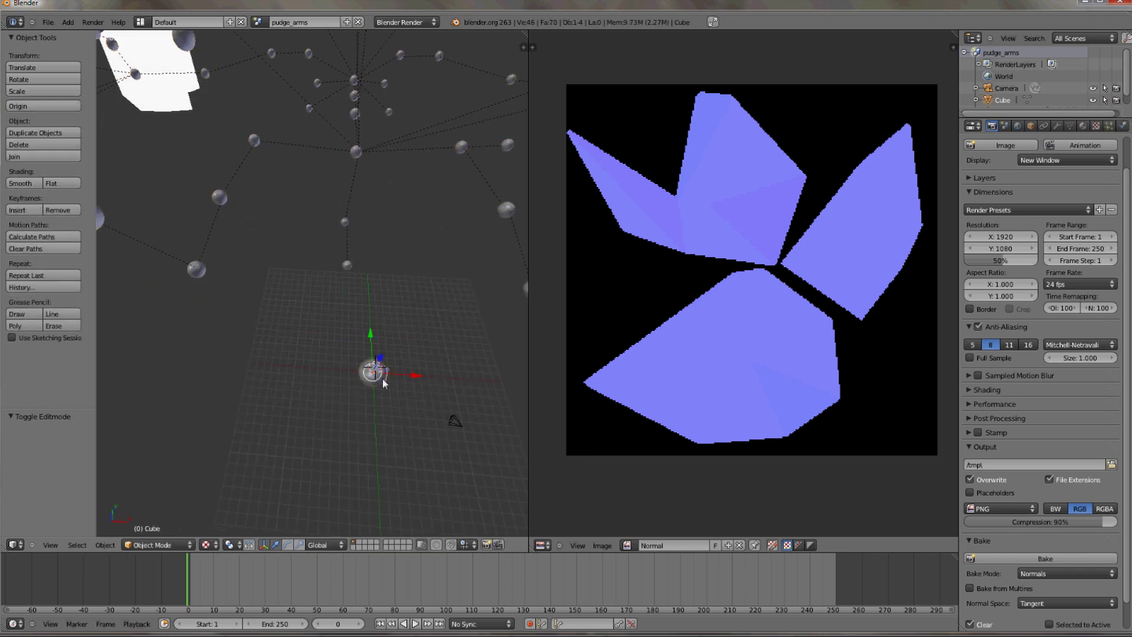
pyautogui.click(1031, 125)
pyautogui.click(1061, 328)
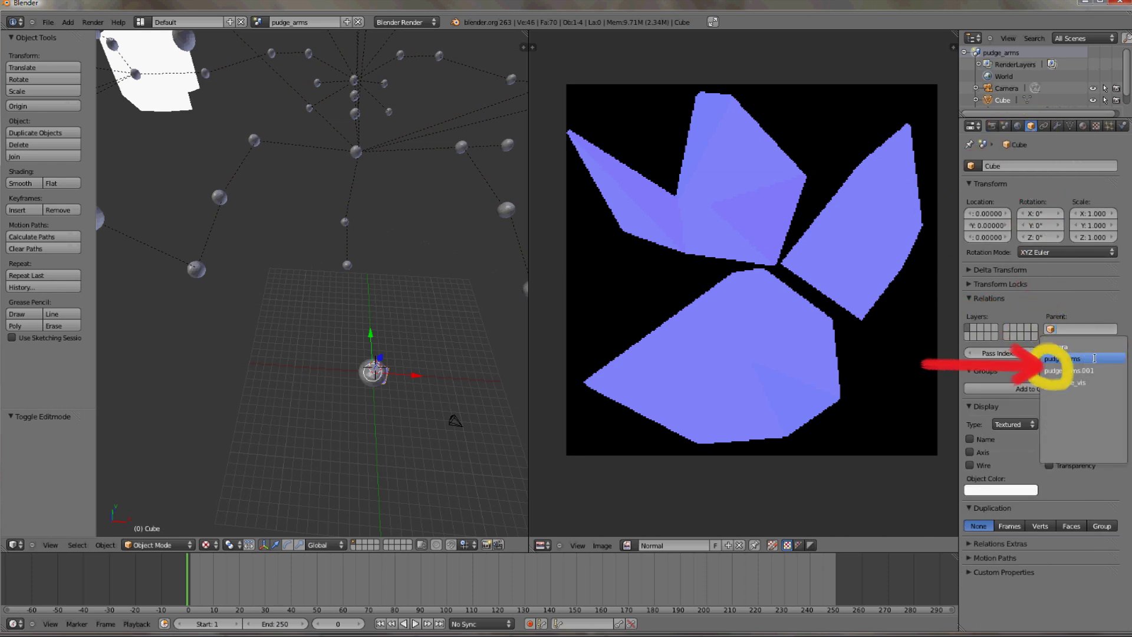
pyautogui.click(1094, 358)
# Change the cube's parent type to Bone and choose weapon_rt_1 as the parent bone.
pyautogui.click(1090, 342)
pyautogui.click(1102, 343)
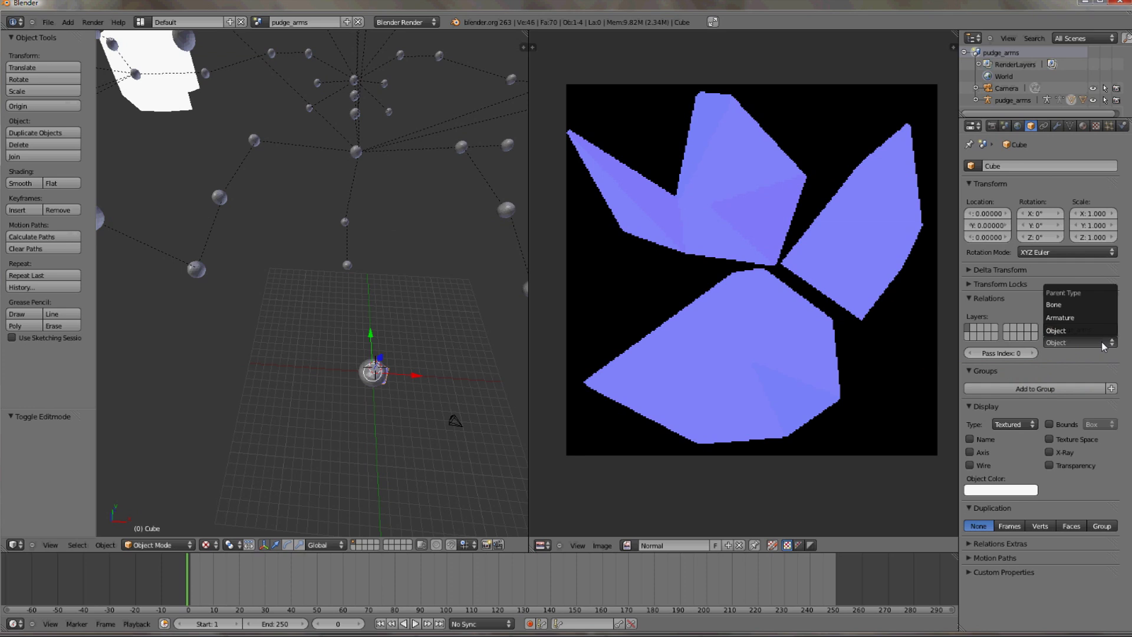
pyautogui.click(1061, 304)
pyautogui.click(1076, 355)
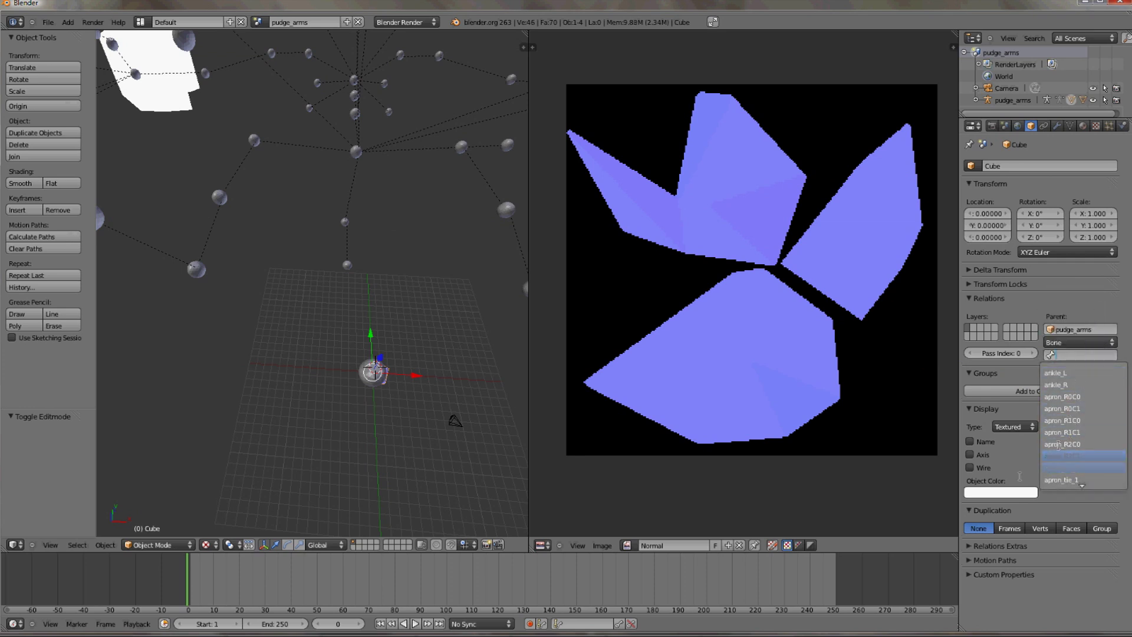
pyautogui.scroll(-2, 1020, 478)
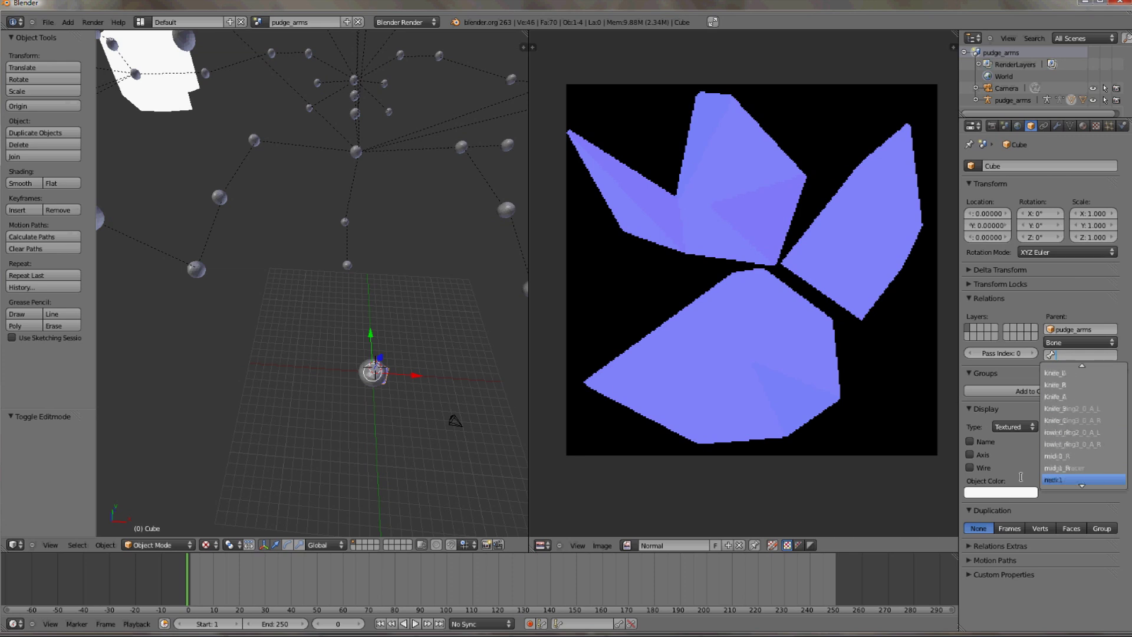
pyautogui.scroll(4, 1066, 470)
pyautogui.scroll(-20, 1067, 470)
pyautogui.click(1078, 456)
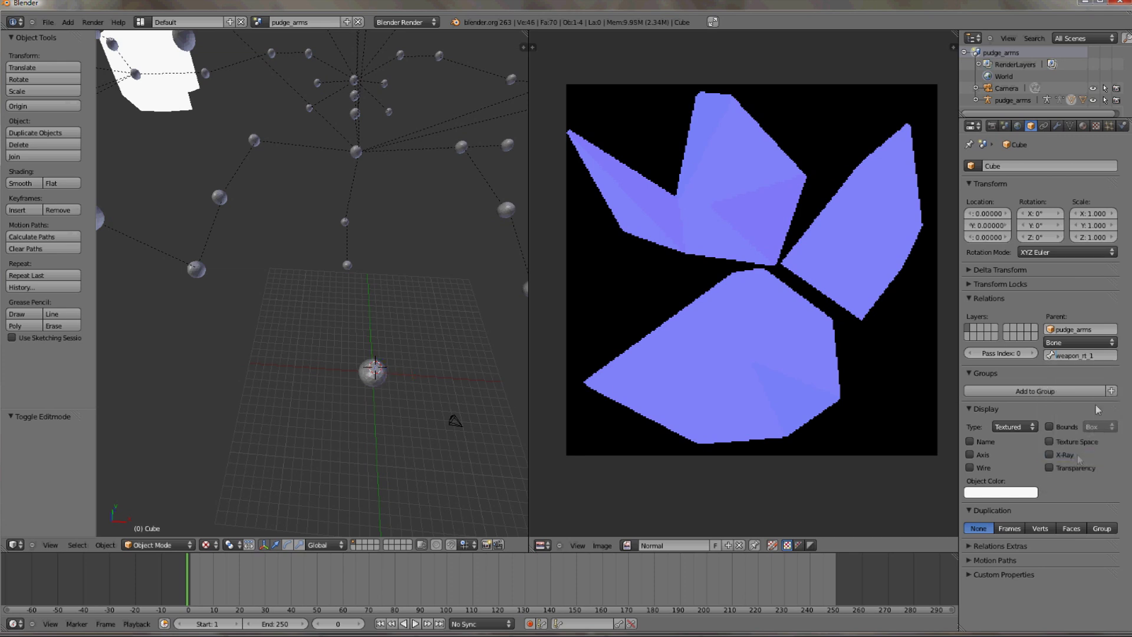
# Examine where the bone-parented cube sits relative to Pudge's skeleton from several angles and distances.
pyautogui.scroll(-7, 424, 412)
pyautogui.moveTo(248, 255); pyautogui.dragTo(394, 242, button='middle')
pyautogui.scroll(5, 394, 242)
pyautogui.scroll(3, 409, 447)
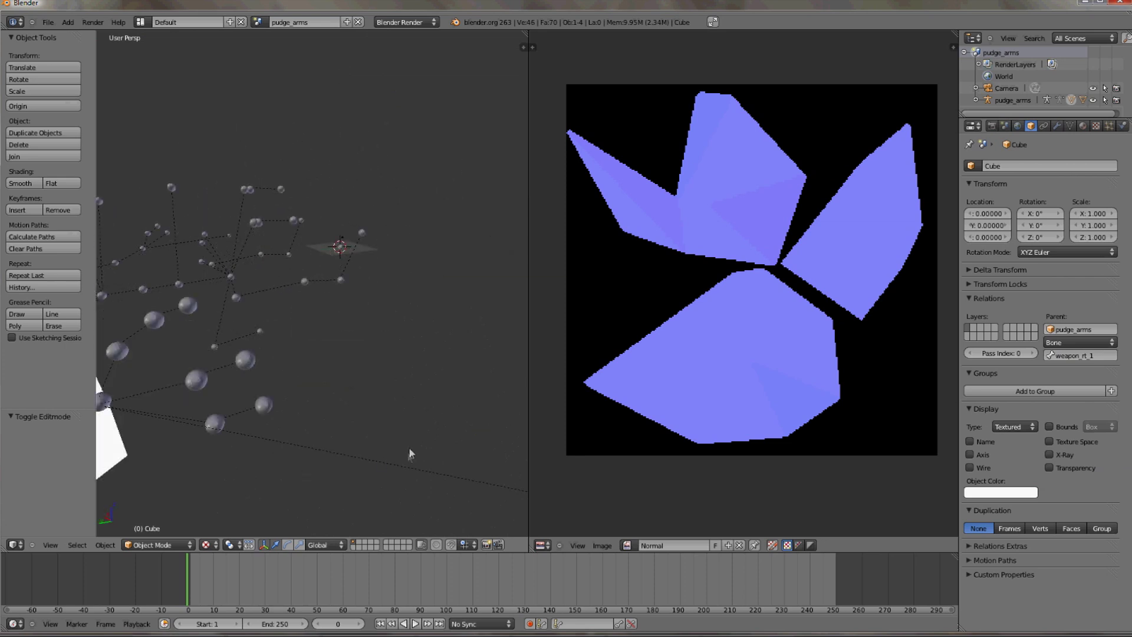
pyautogui.scroll(6, 325, 388)
pyautogui.moveTo(409, 447); pyautogui.dragTo(462, 384, button='middle')
pyautogui.scroll(-5, 336, 388)
pyautogui.scroll(5, 347, 387)
pyautogui.scroll(-7, 339, 369)
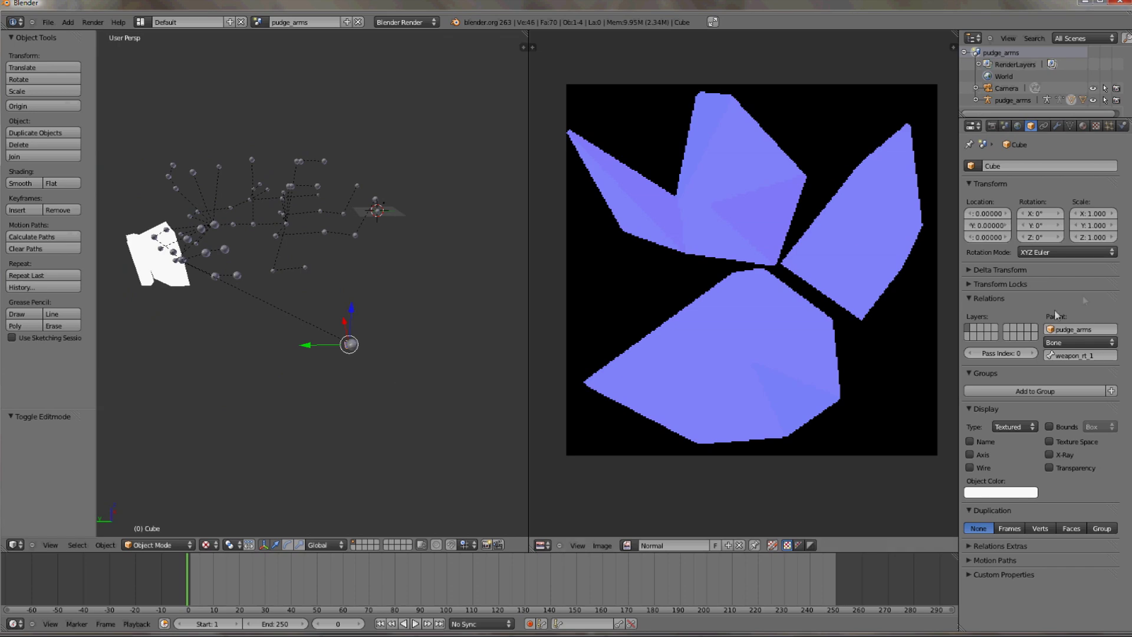
# Scale the cube's mesh in Edit Mode and move it along its axes to fit Pudge's weapon bone.
pyautogui.scroll(3, 413, 330)
pyautogui.press('Tab')
pyautogui.press('s')
pyautogui.click(517, 417)
pyautogui.moveTo(518, 417); pyautogui.dragTo(377, 331, button='middle')
pyautogui.moveTo(372, 321); pyautogui.dragTo(376, 348)
pyautogui.moveTo(376, 348); pyautogui.dragTo(413, 301, button='middle')
pyautogui.moveTo(417, 290); pyautogui.dragTo(423, 289)
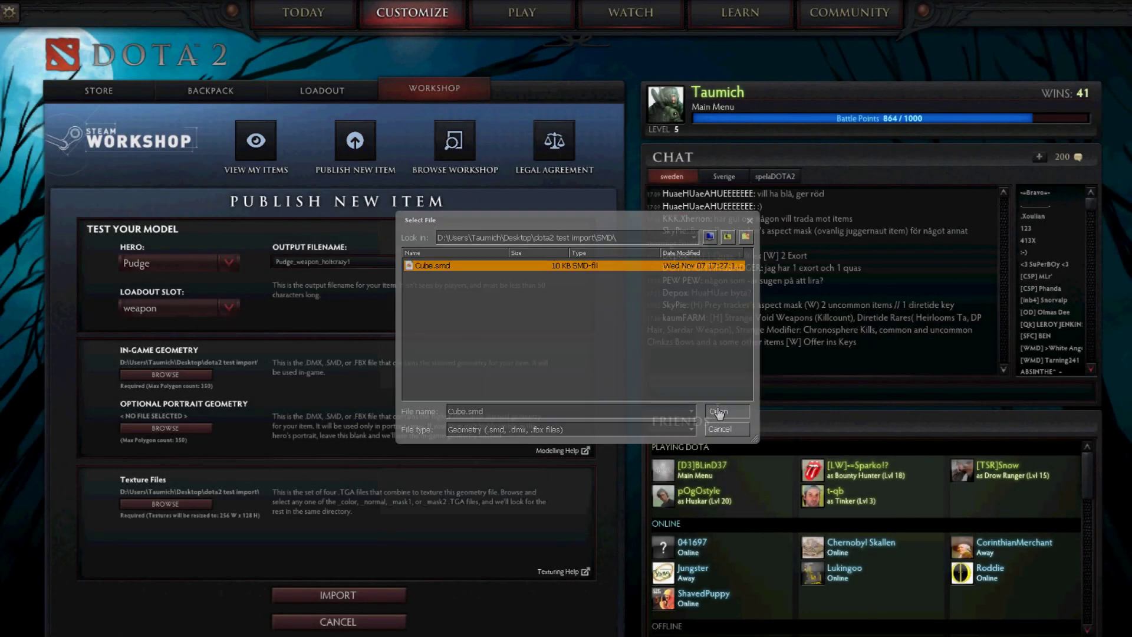
# In Dota 2's Workshop publisher, set the output filename to Pudge_weapon_holtcrazy2 and import Cube.smd as Pudge's weapon.
pyautogui.click(386, 265)
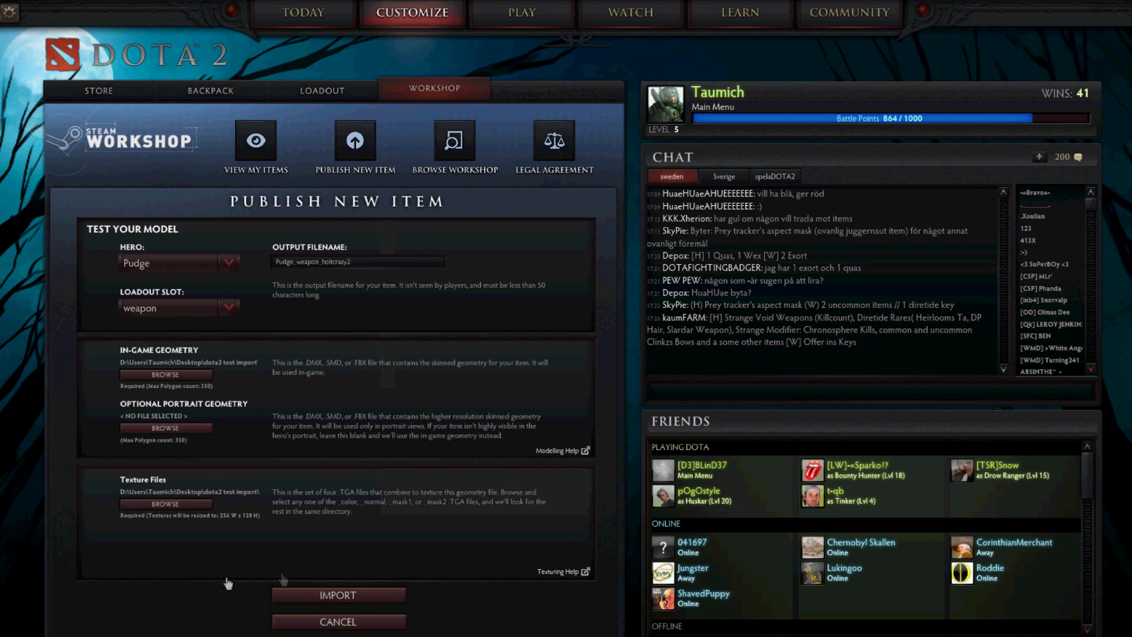
pyautogui.click(303, 591)
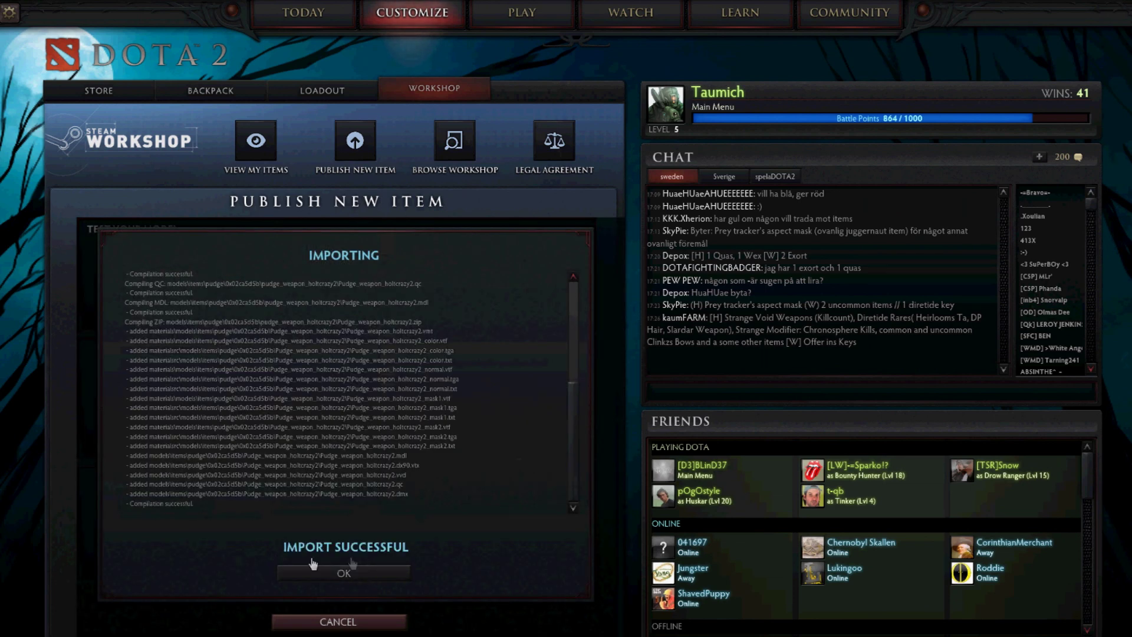
pyautogui.click(399, 573)
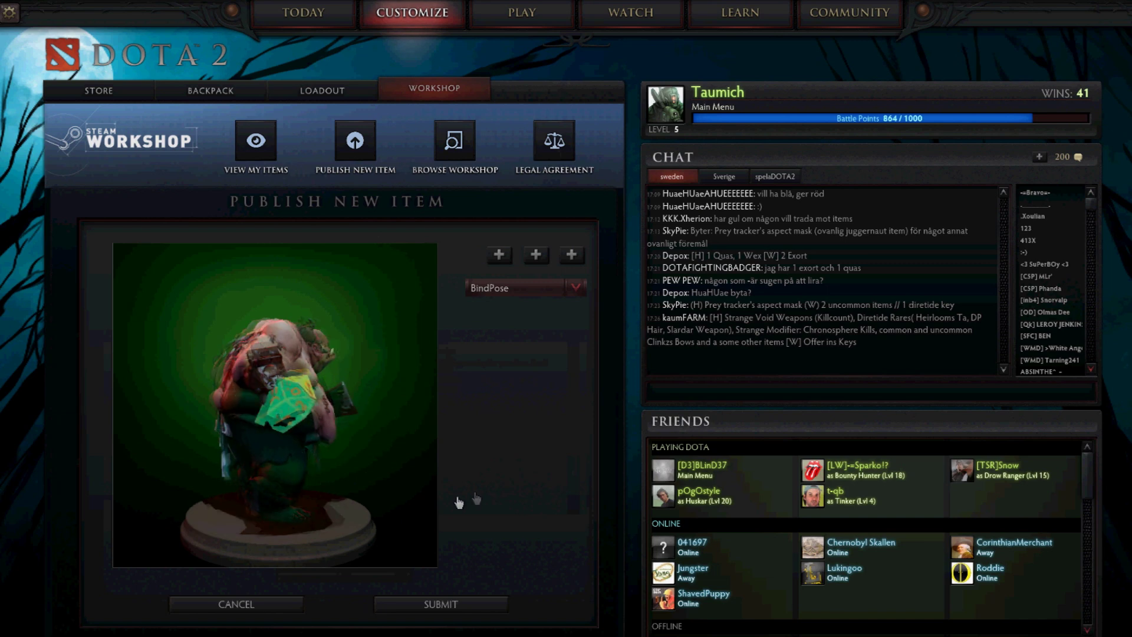
# Inspect the imported weapon on Pudge from several sides and preview it with the pudge_idle animation.
pyautogui.moveTo(309, 401); pyautogui.dragTo(281, 458)
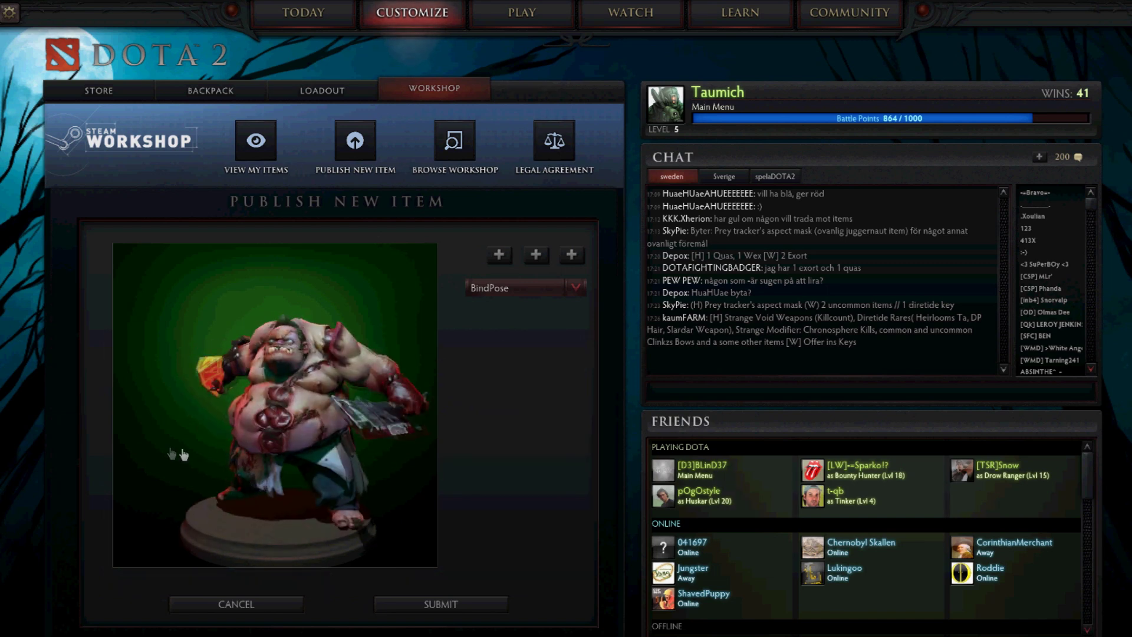
pyautogui.moveTo(253, 461); pyautogui.dragTo(397, 457)
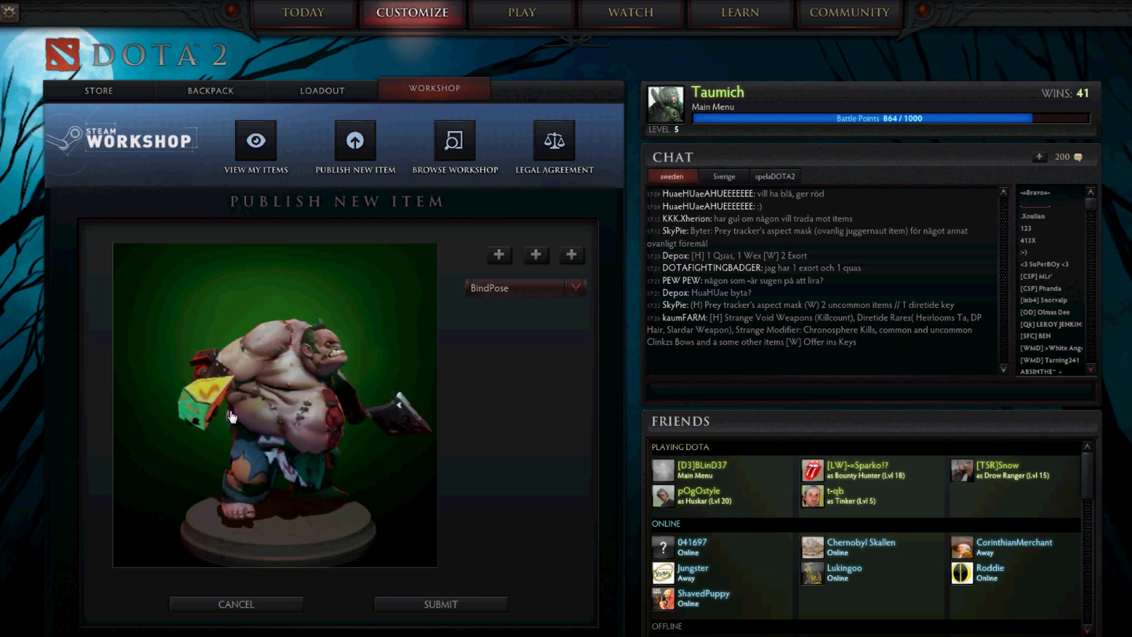
pyautogui.click(542, 294)
pyautogui.click(518, 338)
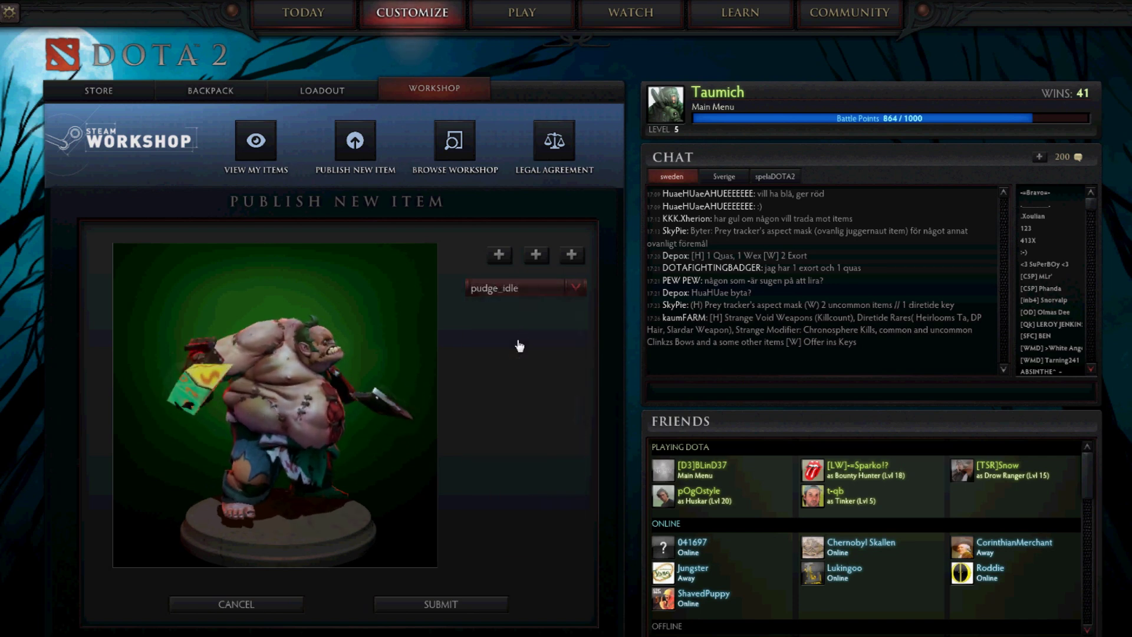
# Preview the weapon in further Pudge animations, including pudge_death, pudge_meathook_start and pudge_meathook_end.
pyautogui.click(533, 295)
pyautogui.click(511, 377)
pyautogui.click(530, 289)
pyautogui.click(523, 478)
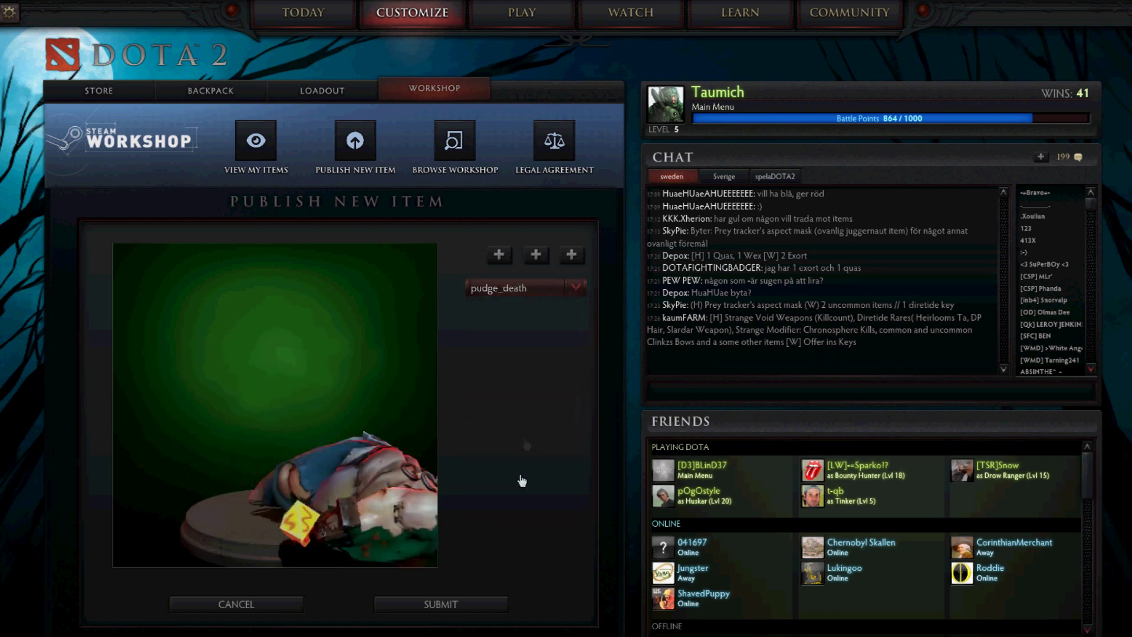
pyautogui.click(534, 288)
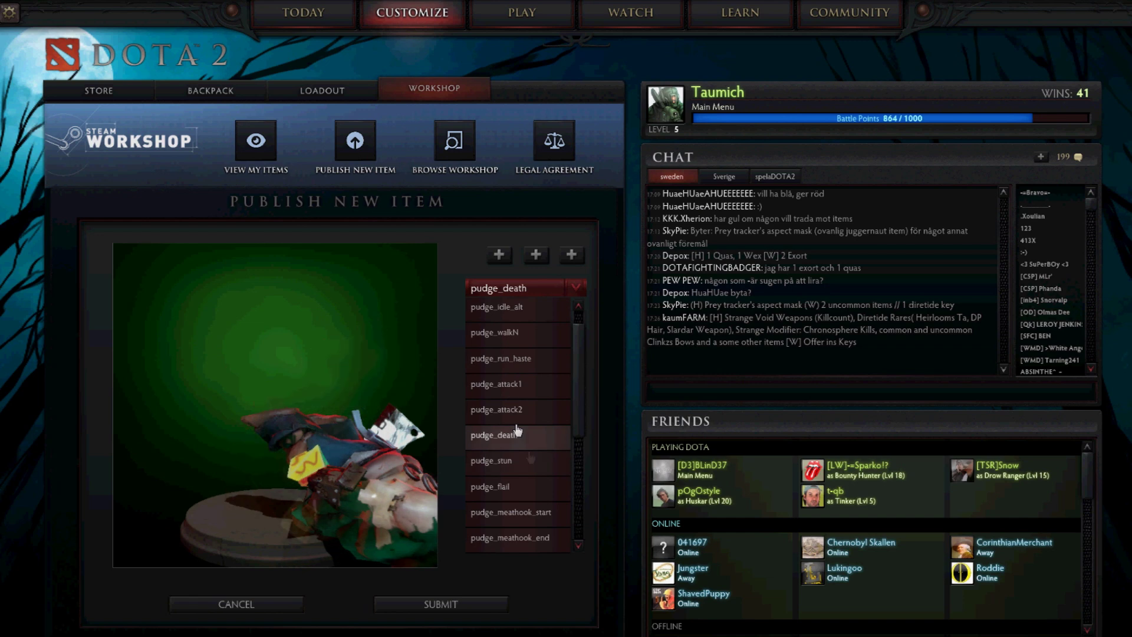
pyautogui.click(533, 490)
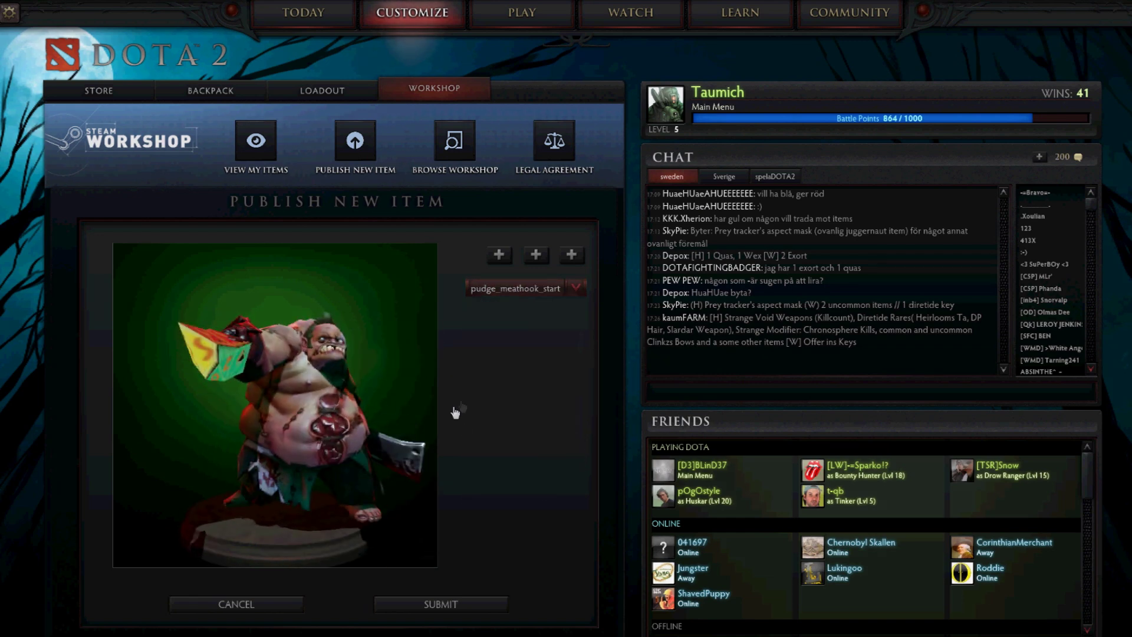
pyautogui.click(534, 287)
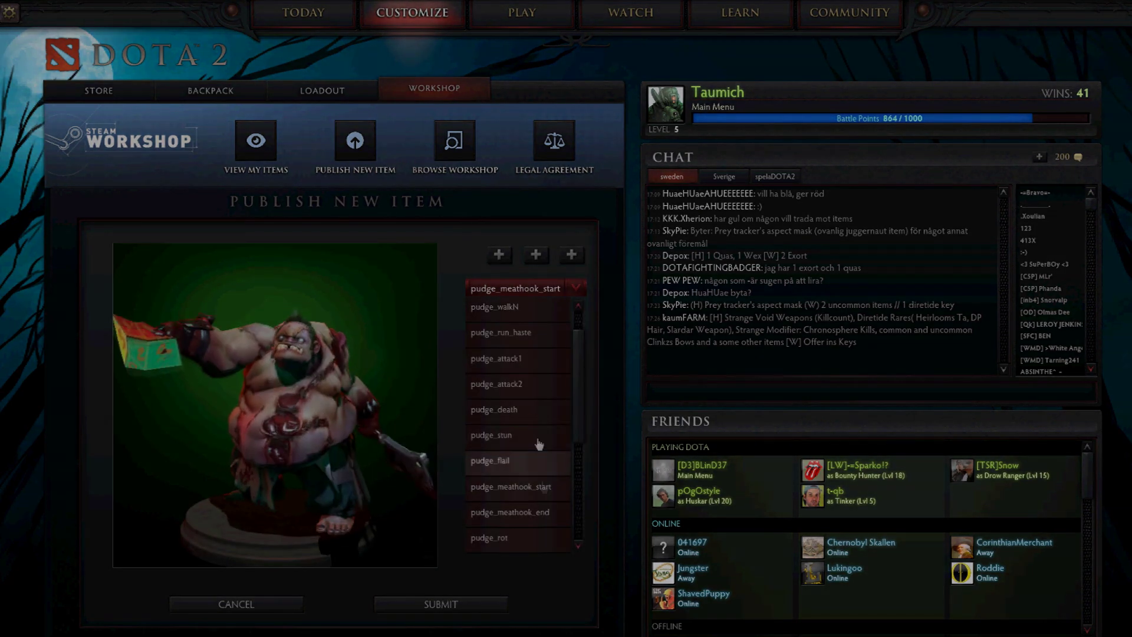
pyautogui.click(546, 518)
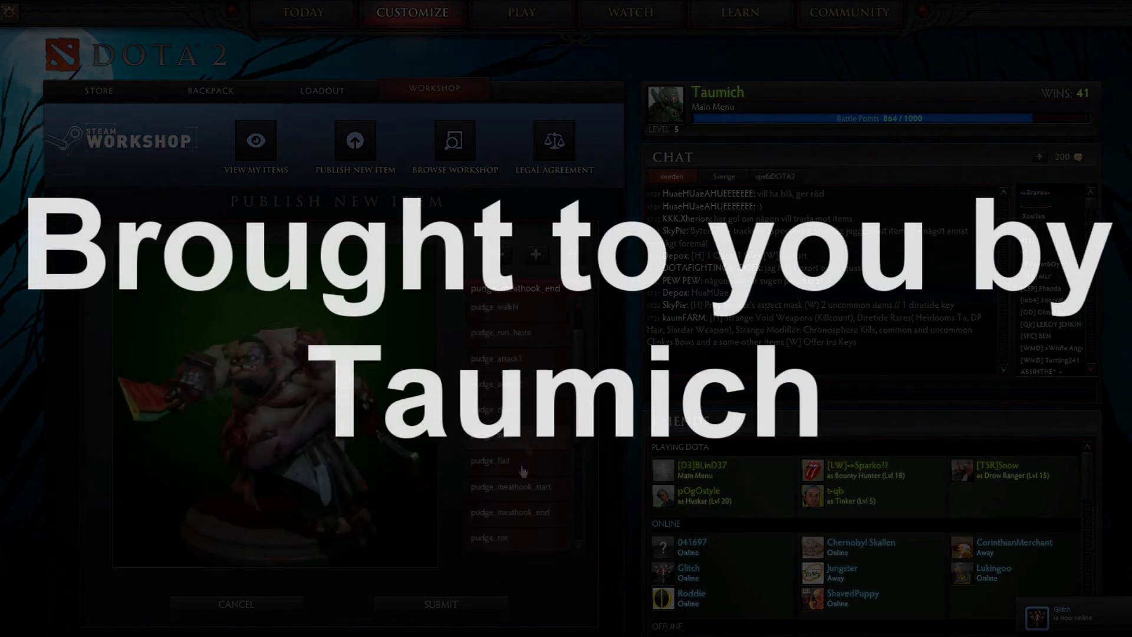